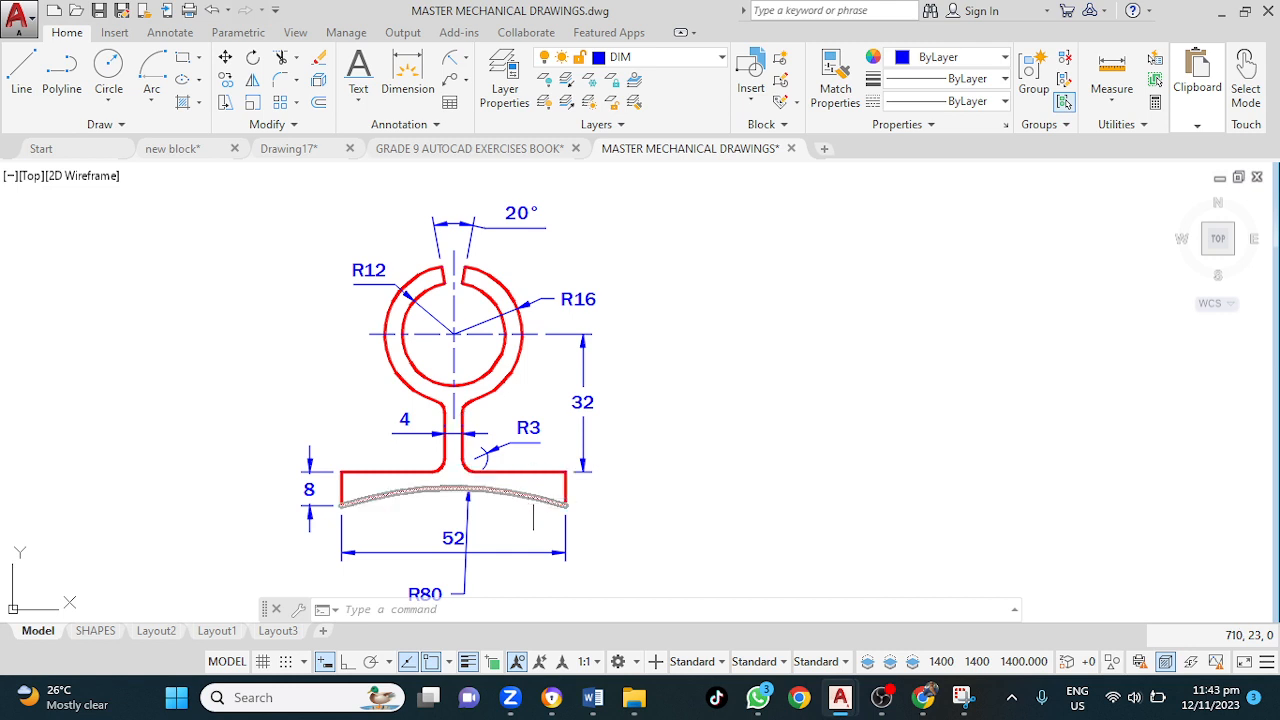
Step: Make CONST 2 the current layer for the construction geometry, with no objects left selected
mouse_move(533, 497)
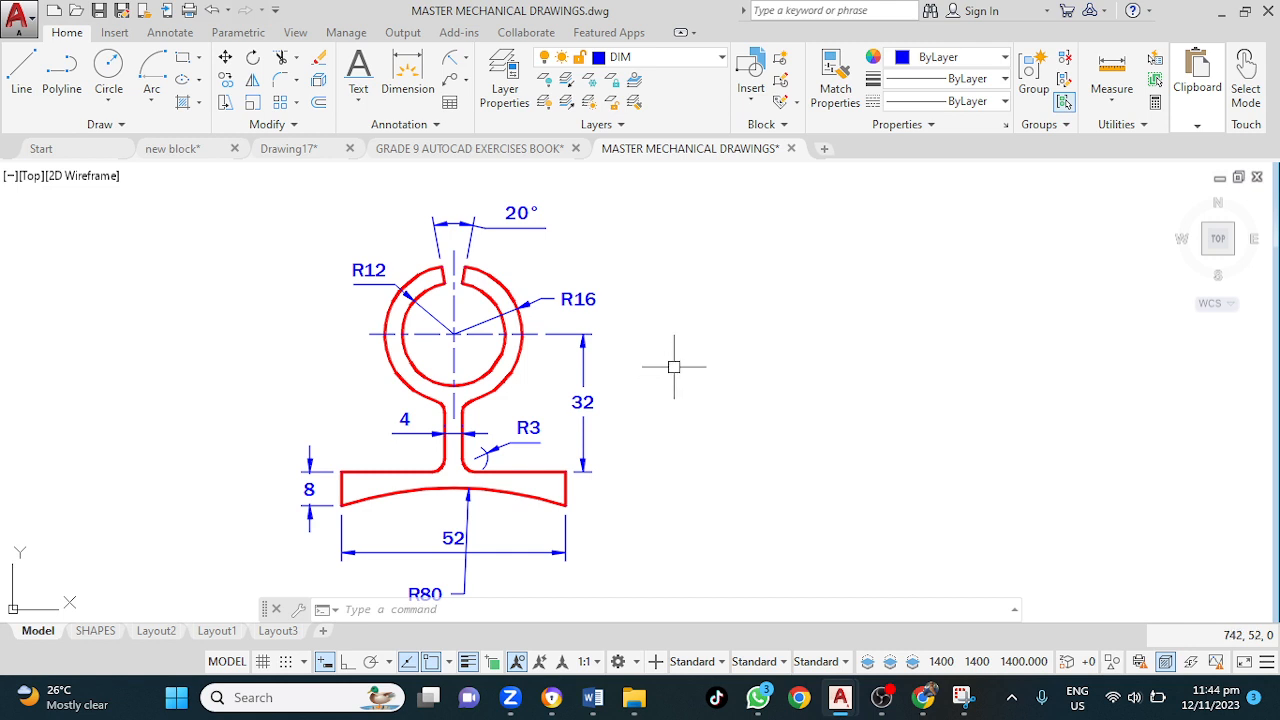
click(676, 67)
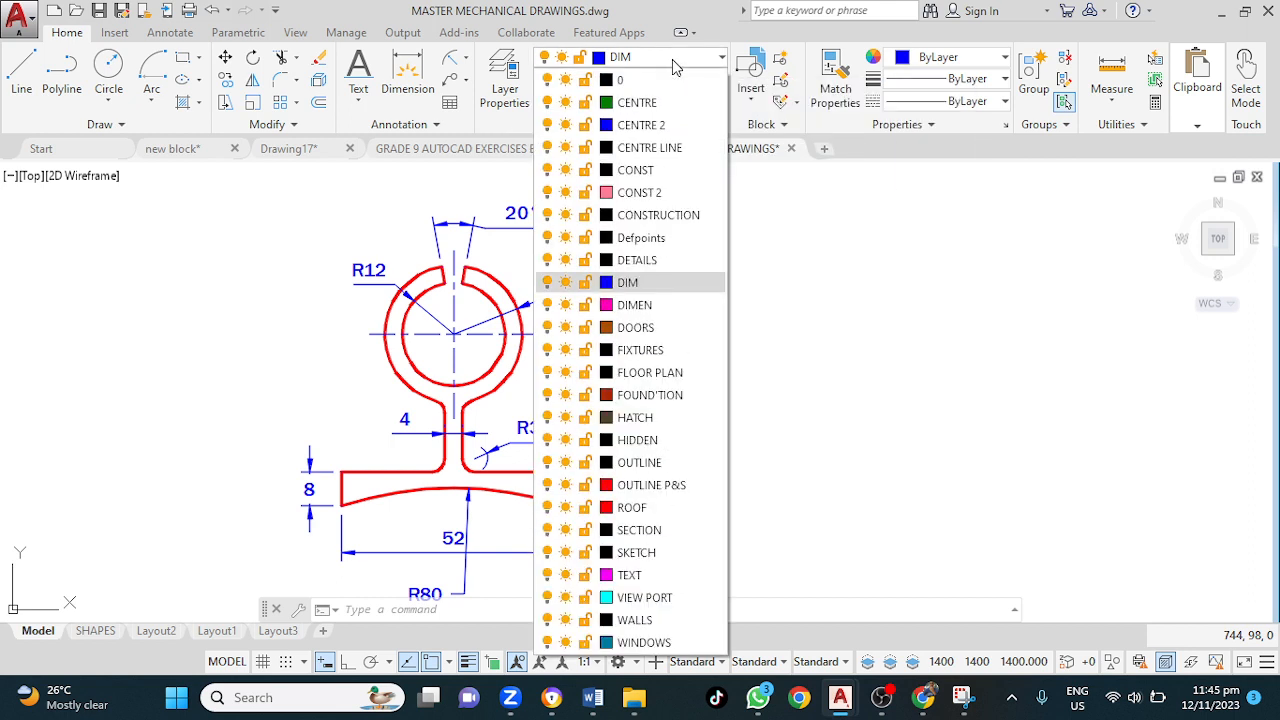
click(652, 194)
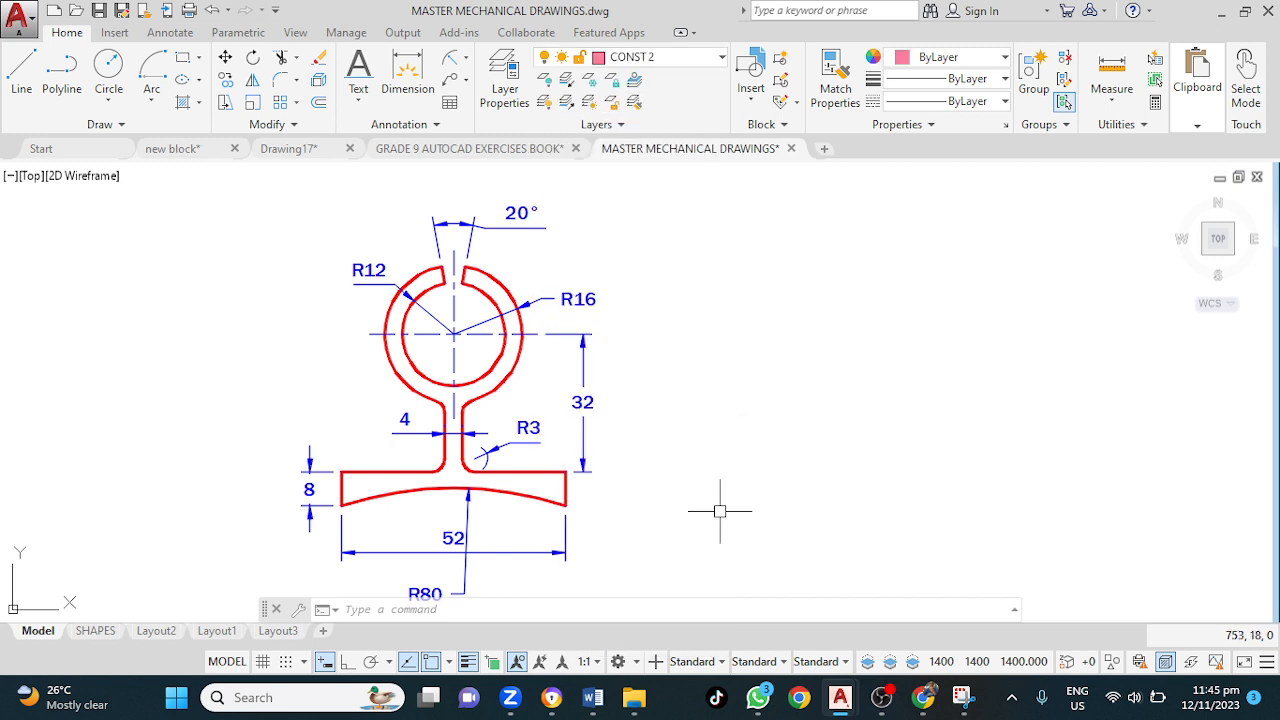
click(341, 490)
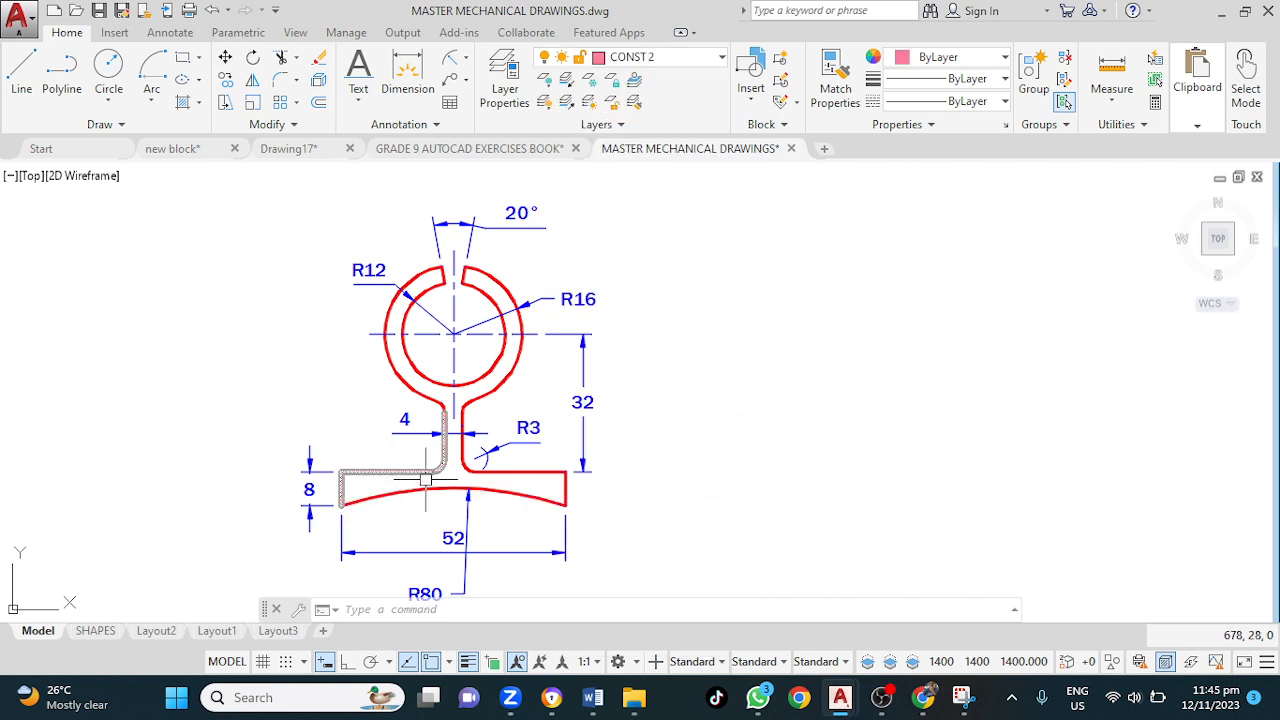
key(Escape)
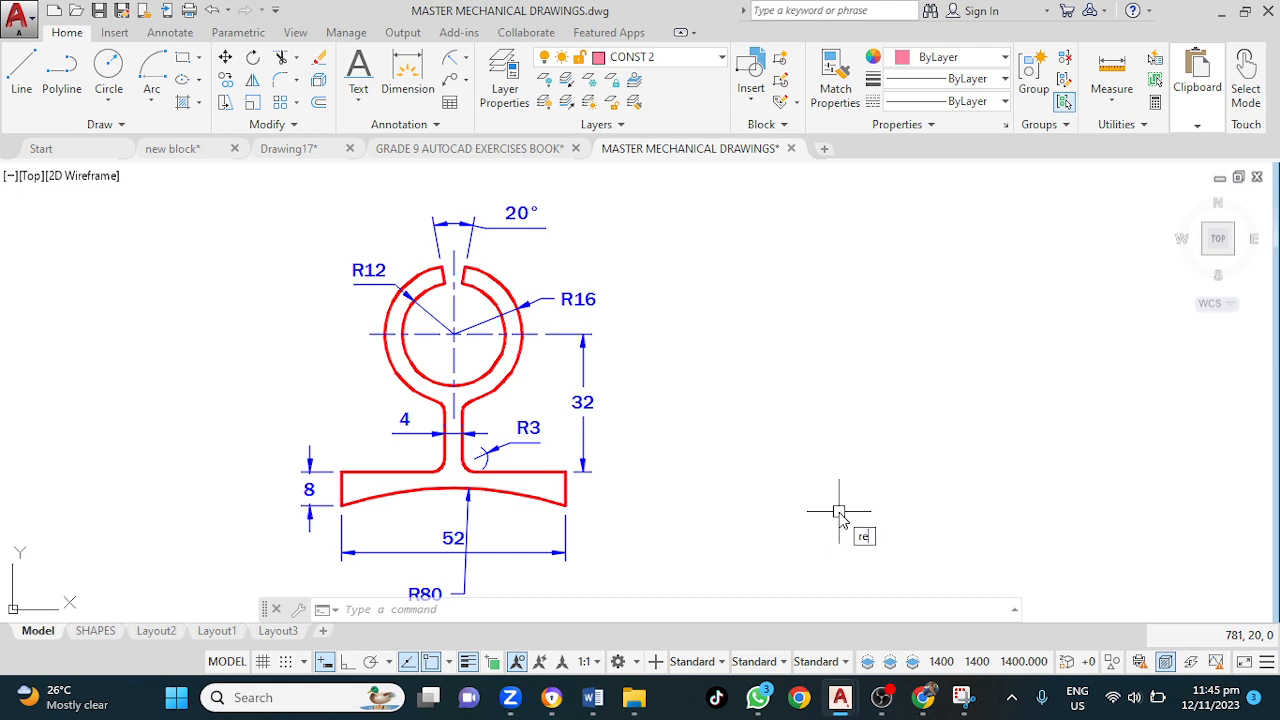
Step: Draw a 52 by 8 unit rectangle in the empty space to the right of the dimensioned reference drawing
key(Return)
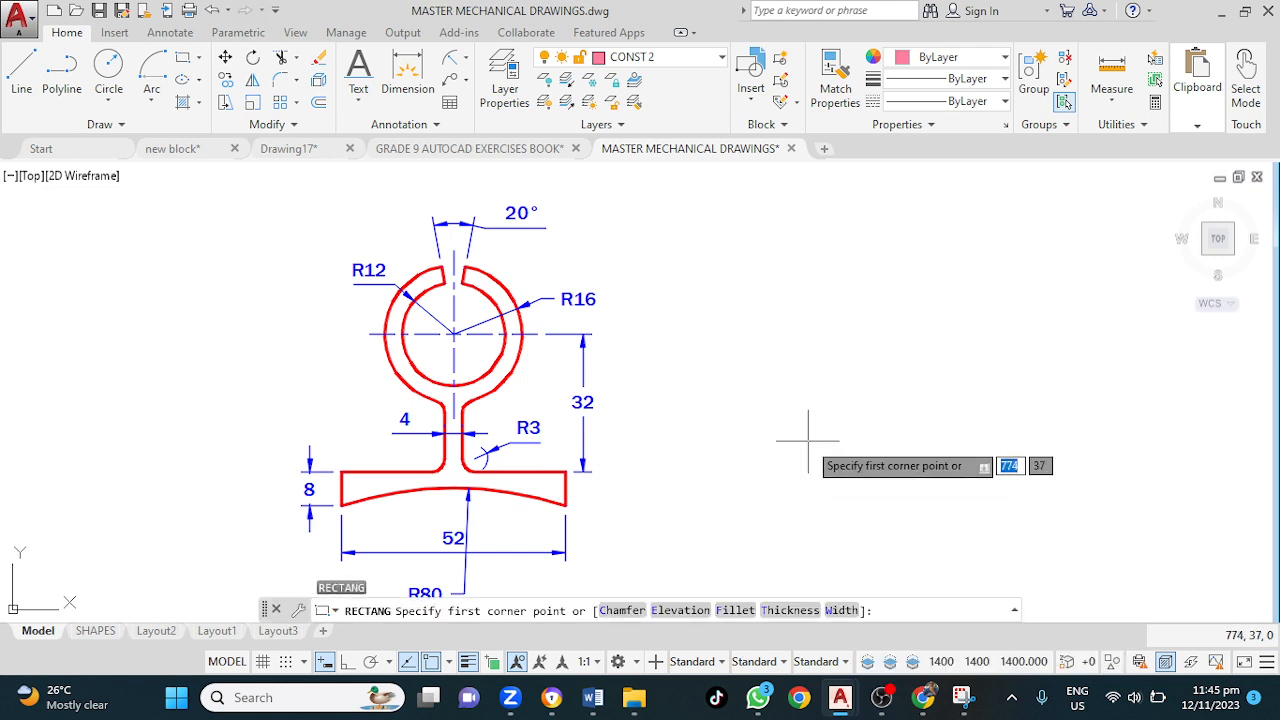
click(812, 438)
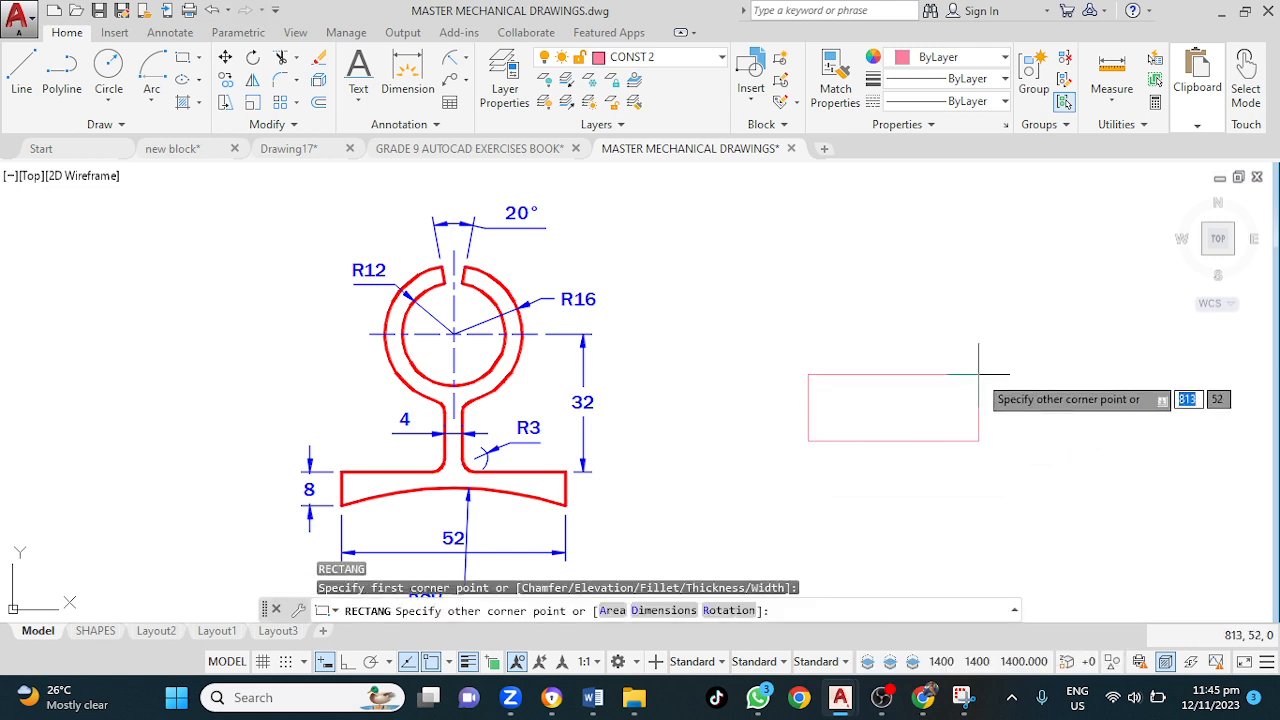
text(@)
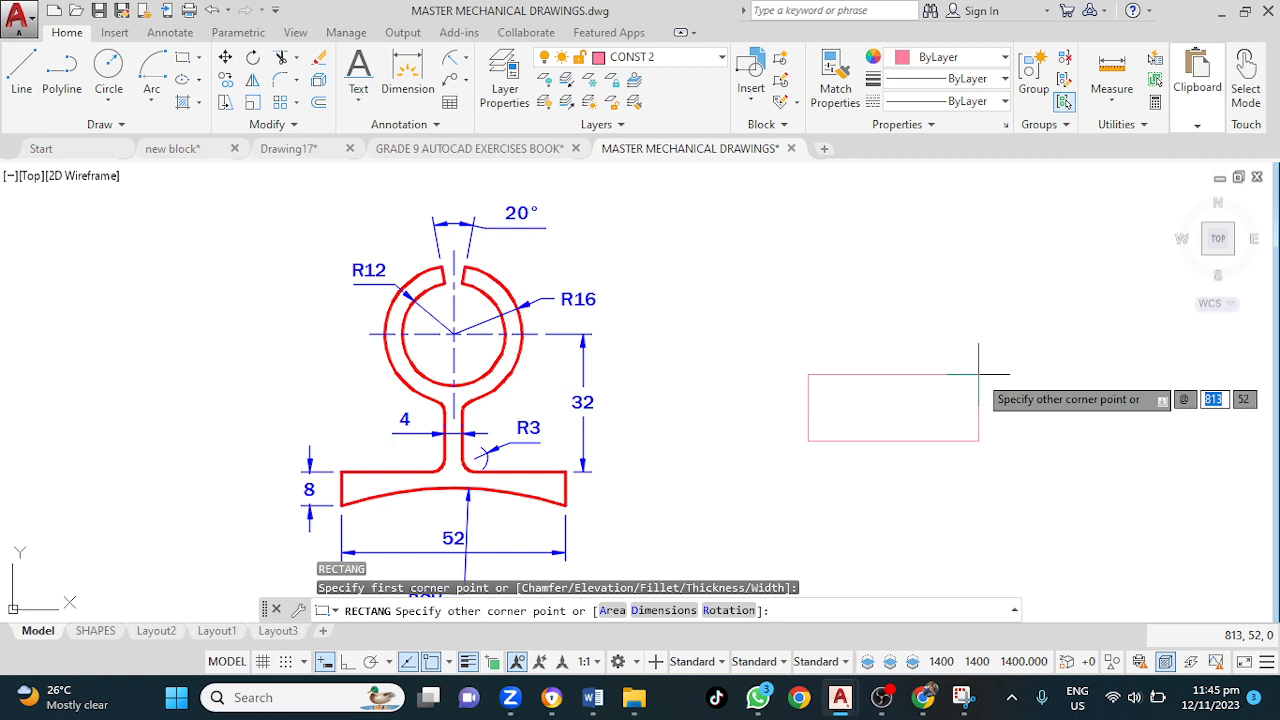
text(52)
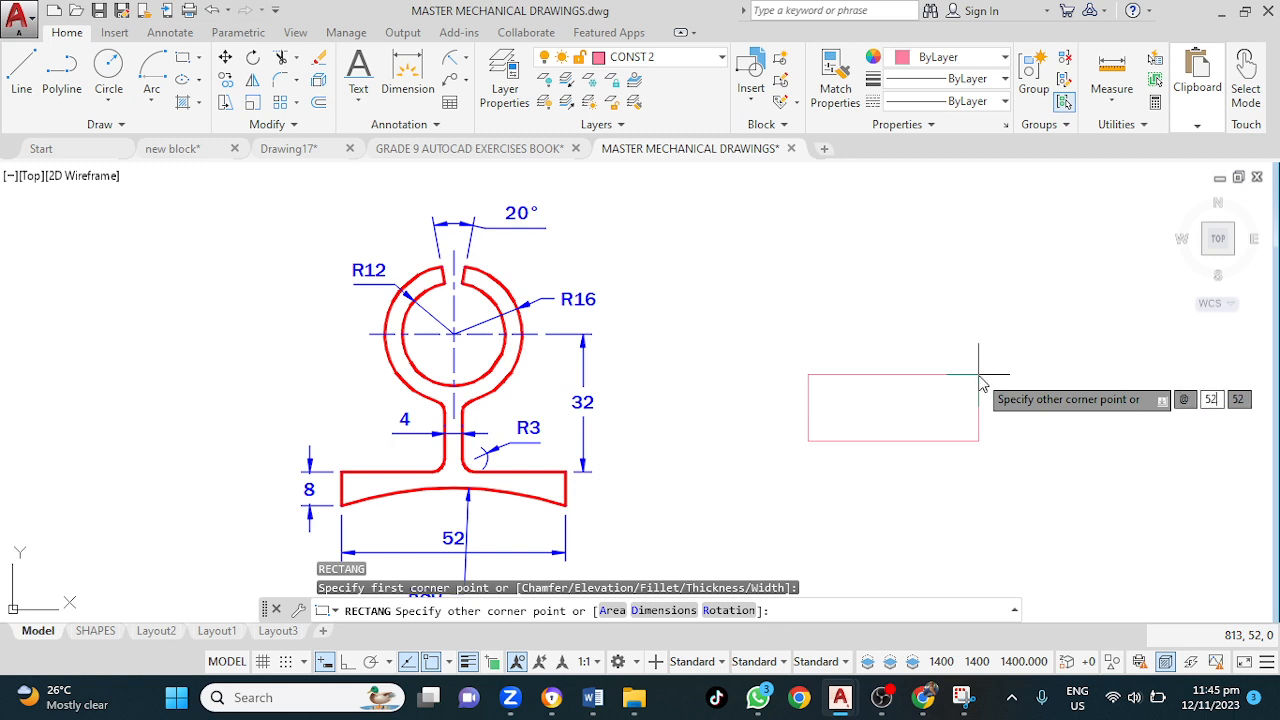
key(Tab)
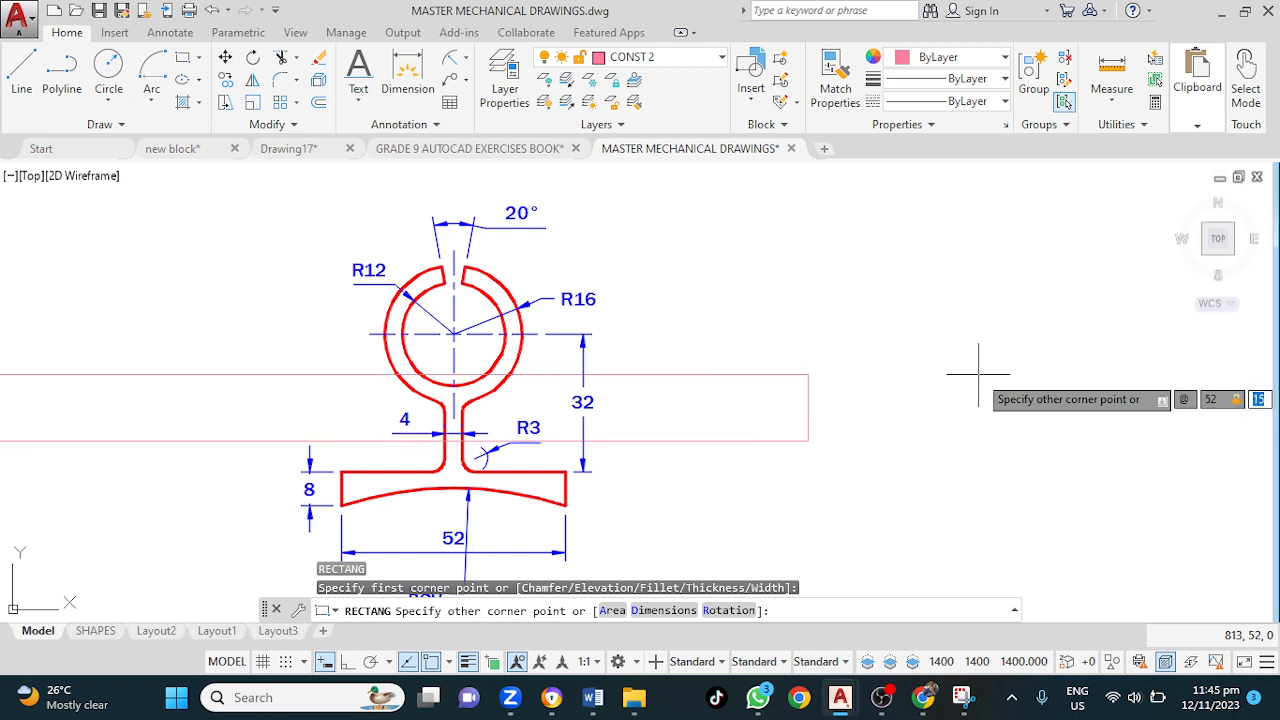
key(Return)
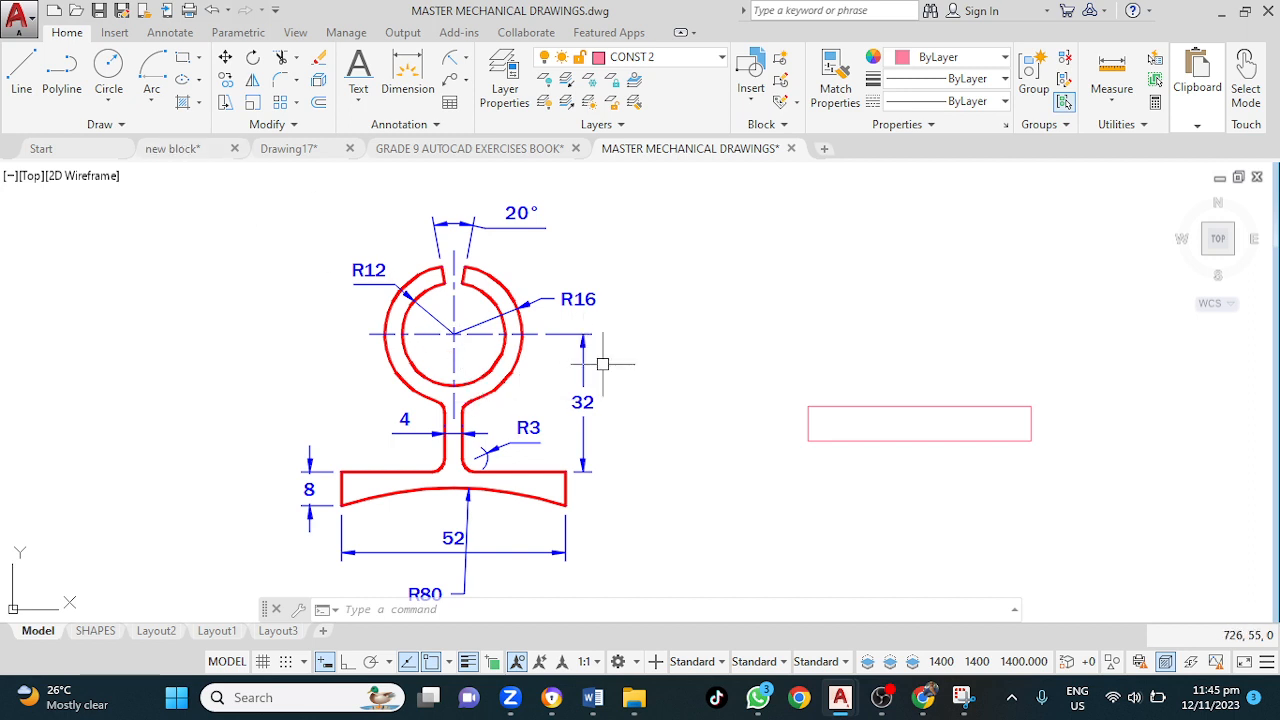
Step: Draw a 32-unit vertical line upward from the midpoint of the rectangle's top edge
text(l)
key(Return)
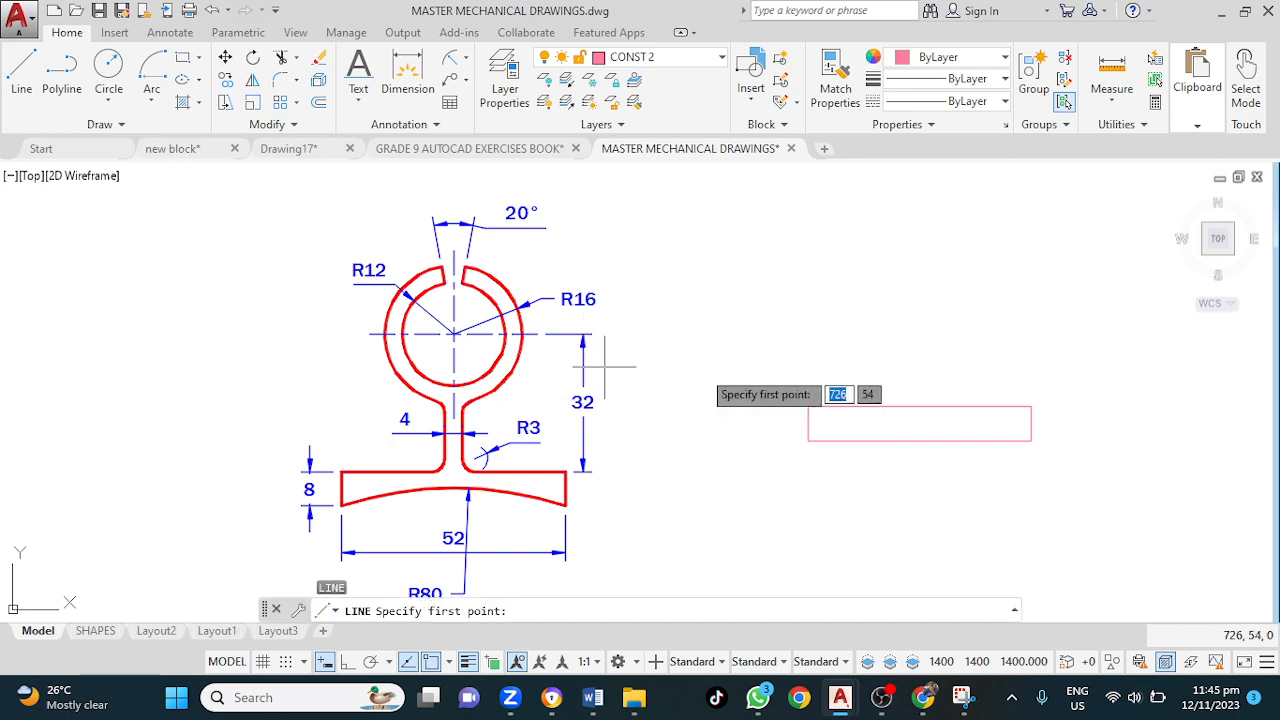
click(919, 424)
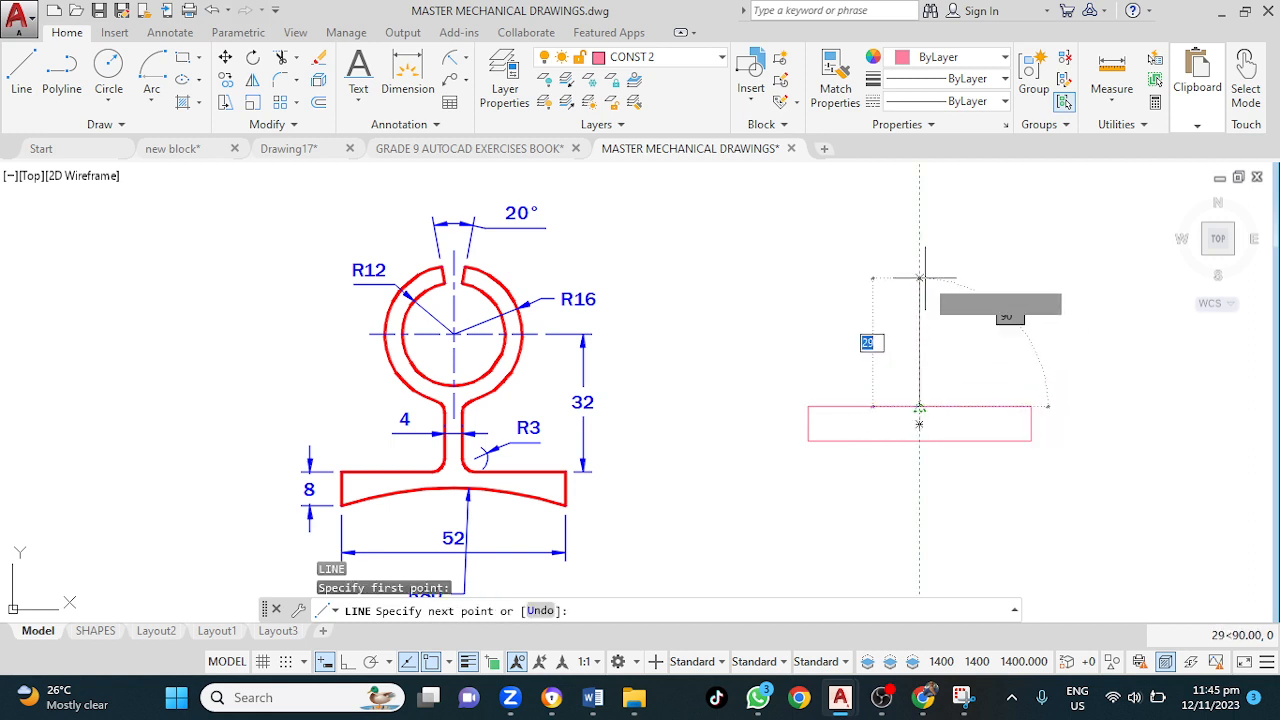
text(32)
key(Return)
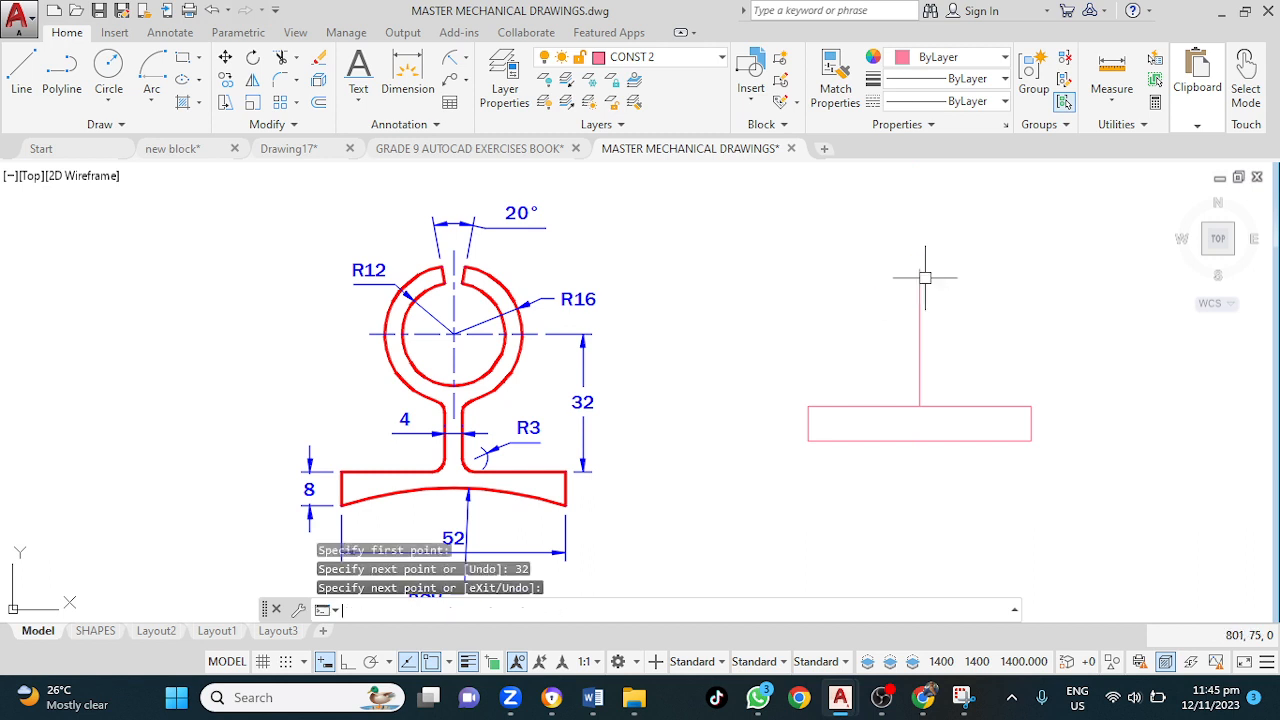
key(Return)
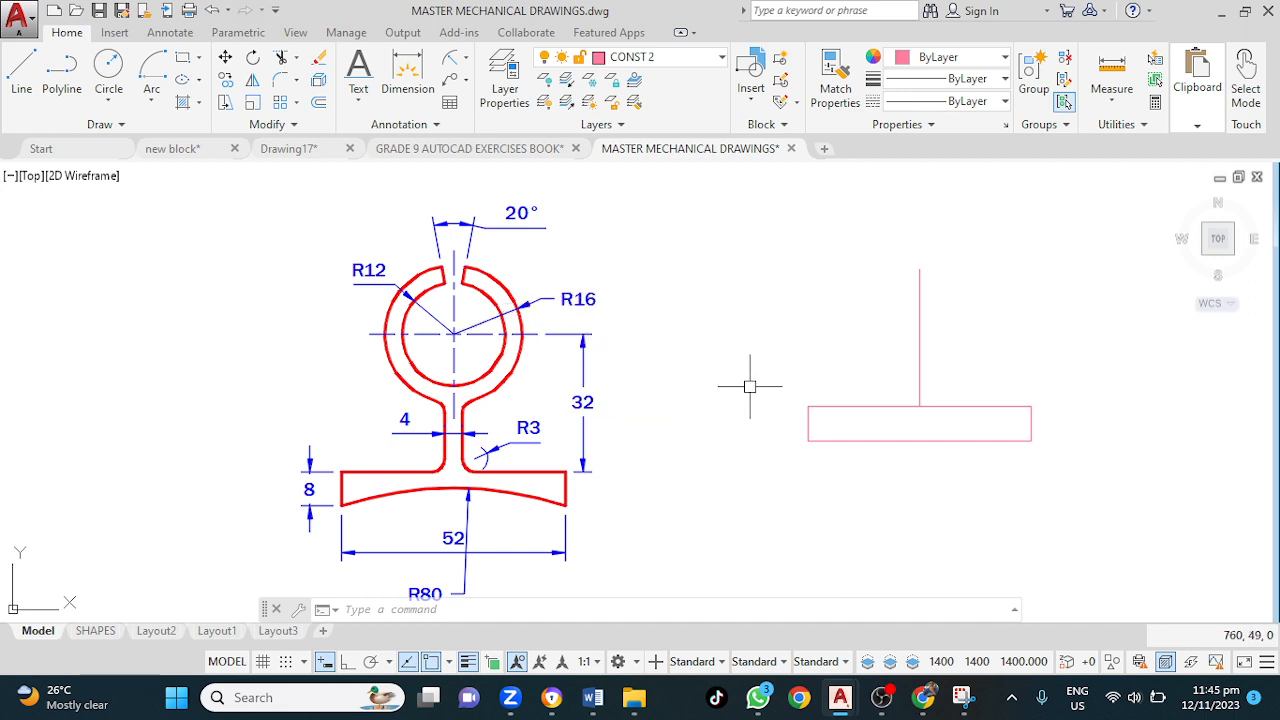
Step: Draw a circle of radius 12 centred on the upper end of the vertical line
text(c)
key(Return)
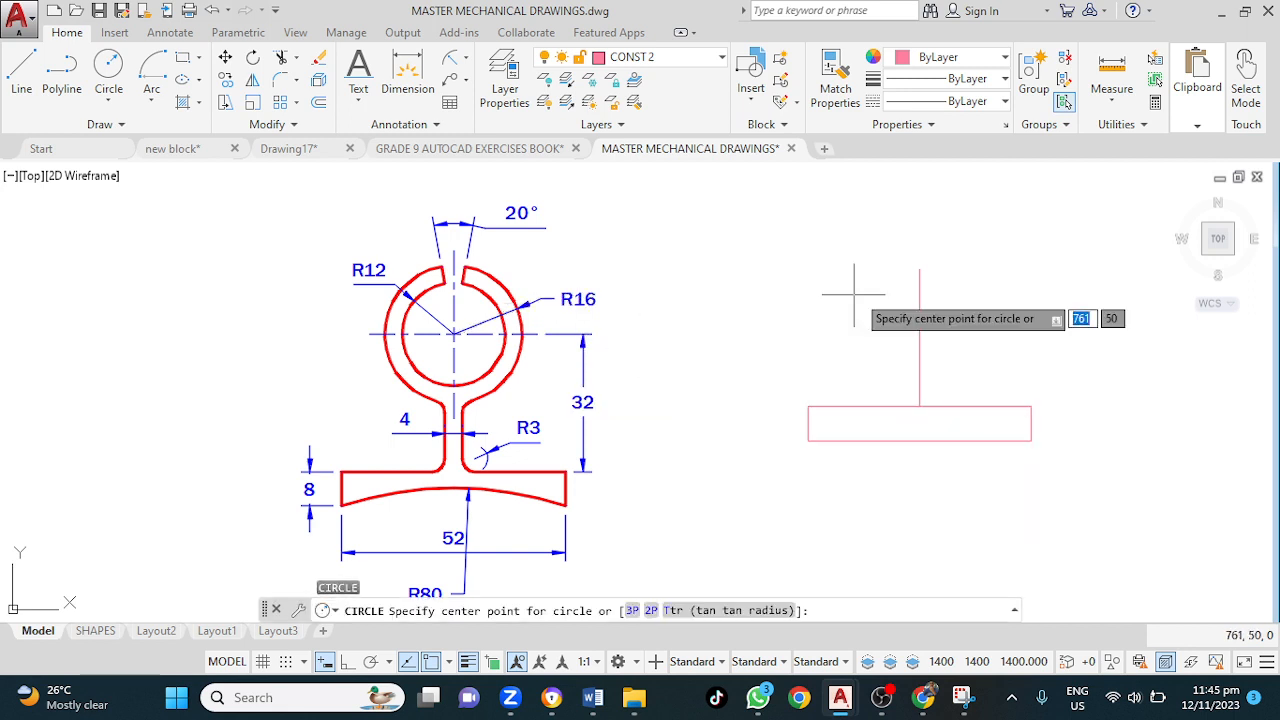
click(920, 268)
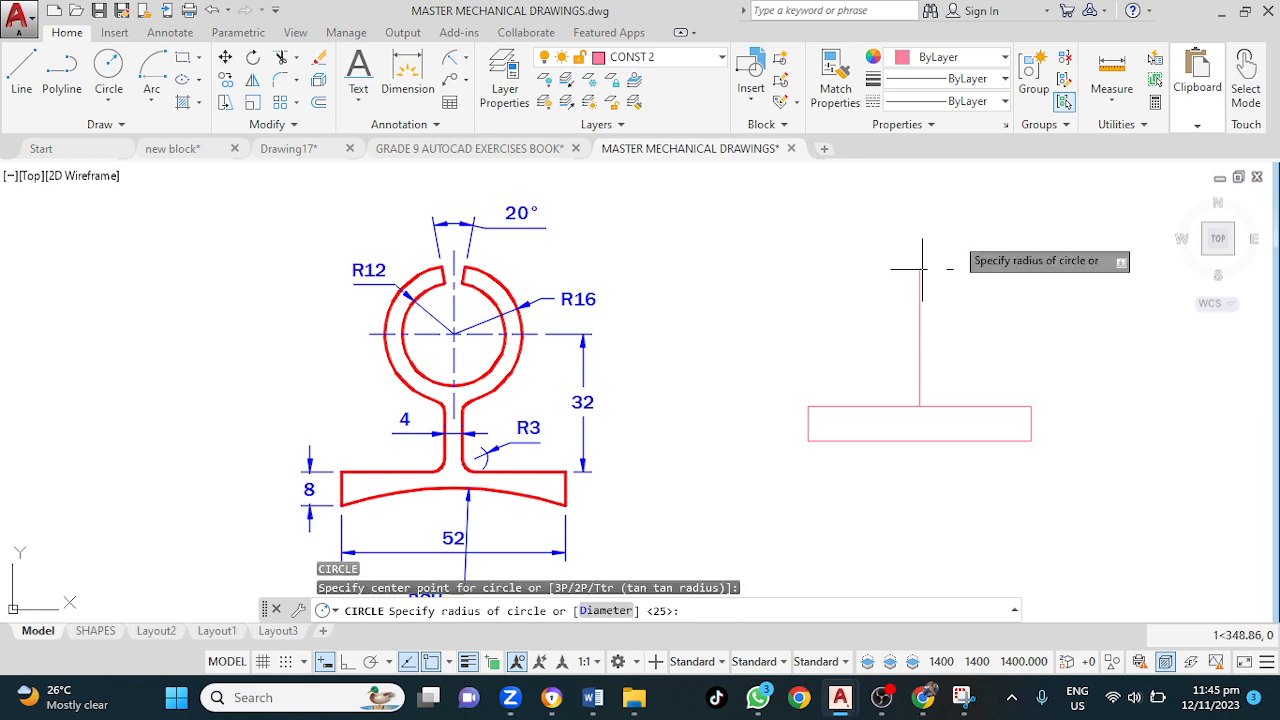
text(12)
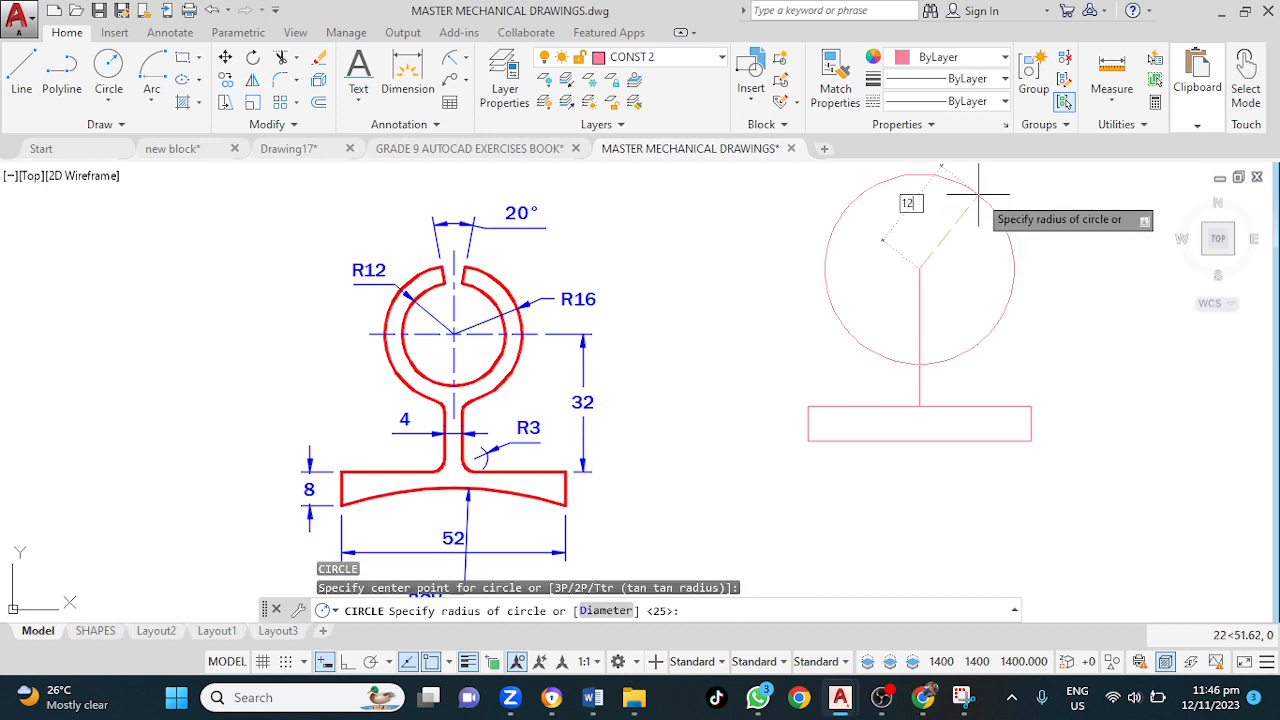
key(Return)
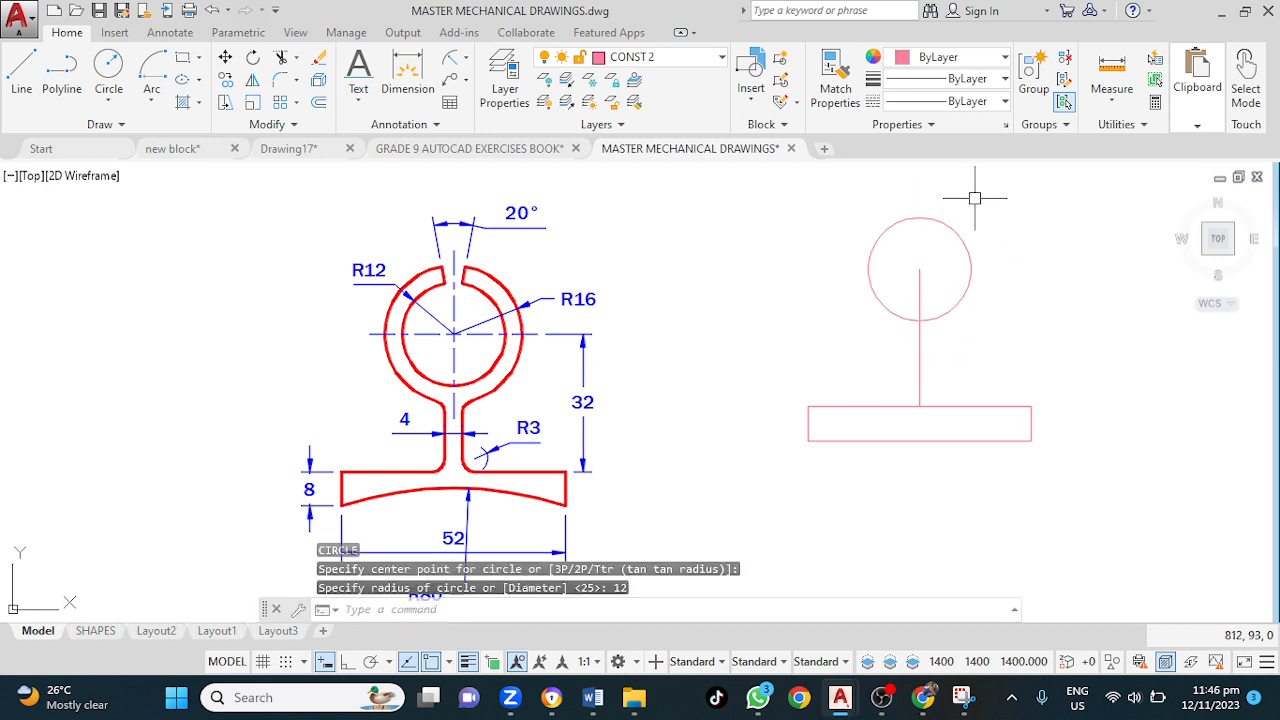
Step: Draw a second, concentric circle of radius 16 around the radius 12 circle
right_click(975, 198)
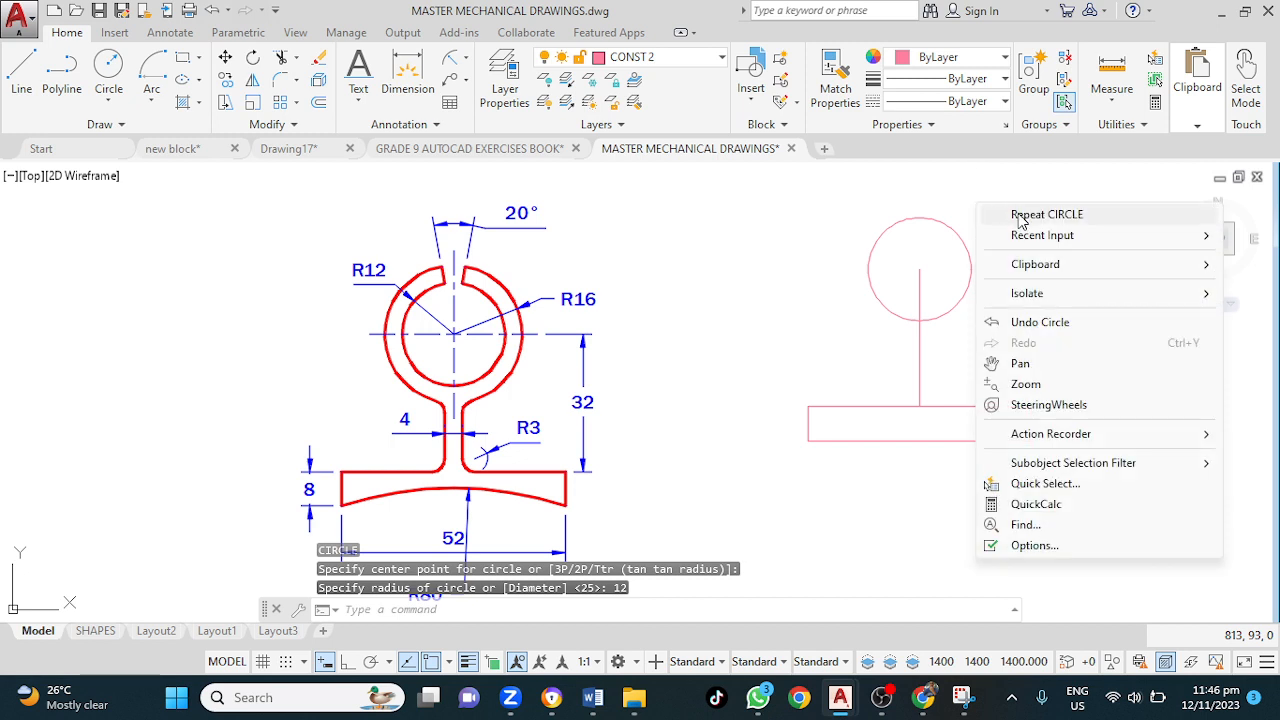
click(1020, 216)
click(920, 269)
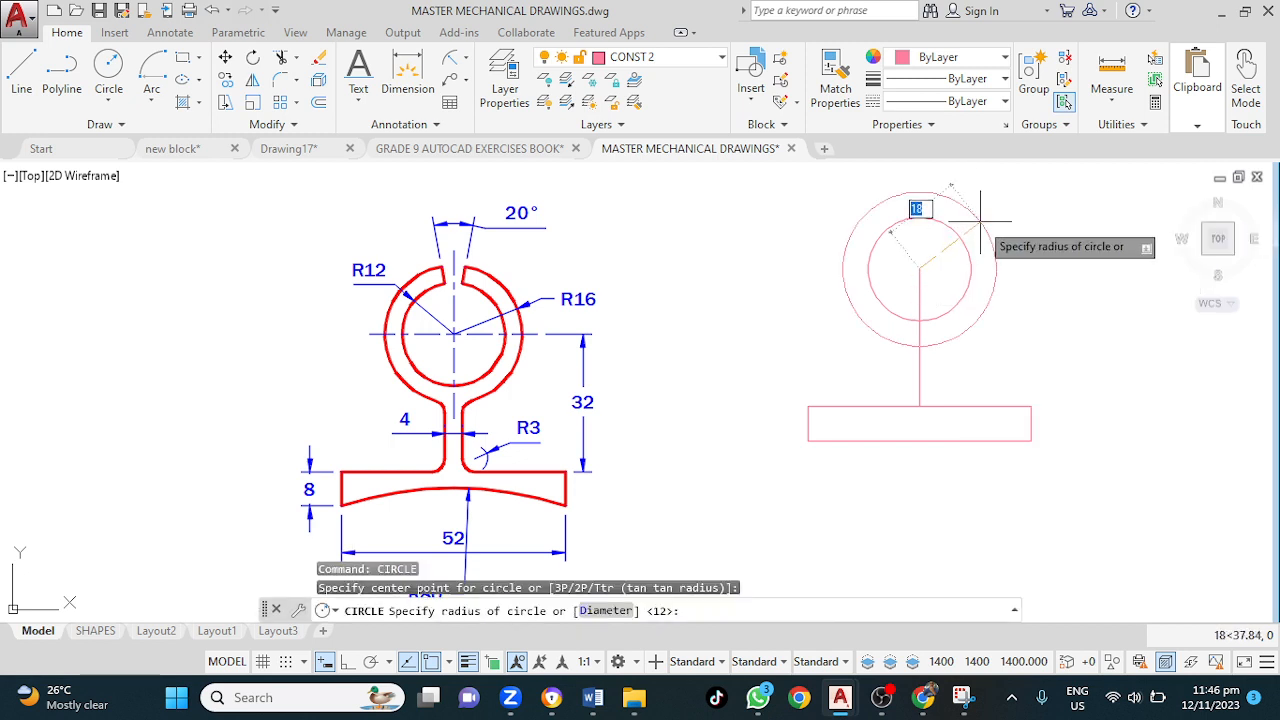
text(1)
key(Return)
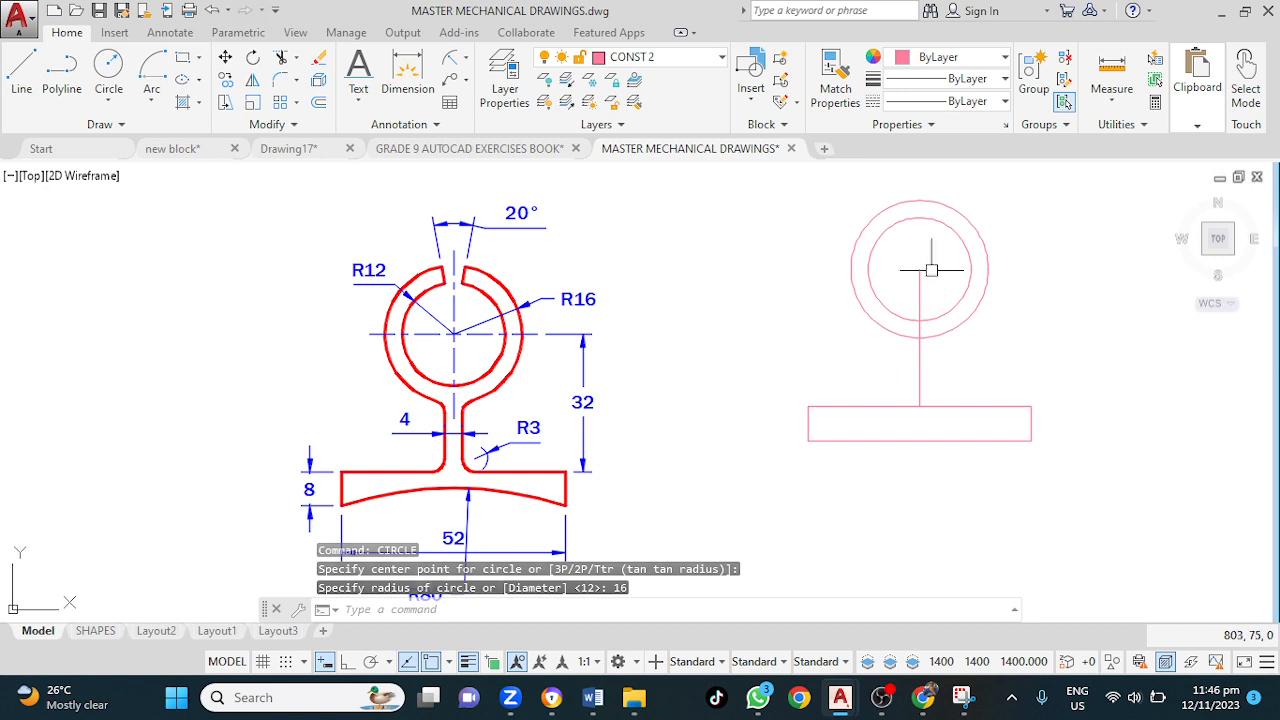
Step: Draw a line about 28 units long at 80° from the circles' centre, extending past the top of the outer circle
mouse_move(931, 270)
middle_down()
mouse_move(840, 346)
mouse_move(878, 309)
middle_up()
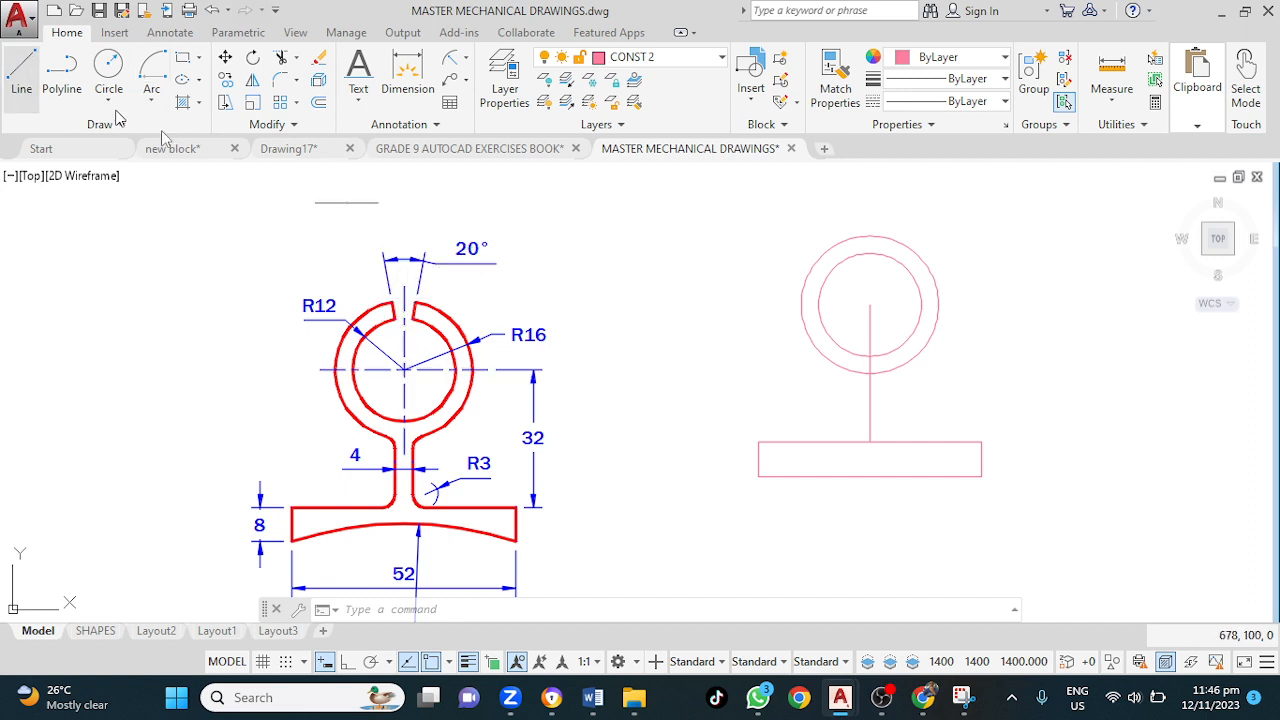
click(21, 75)
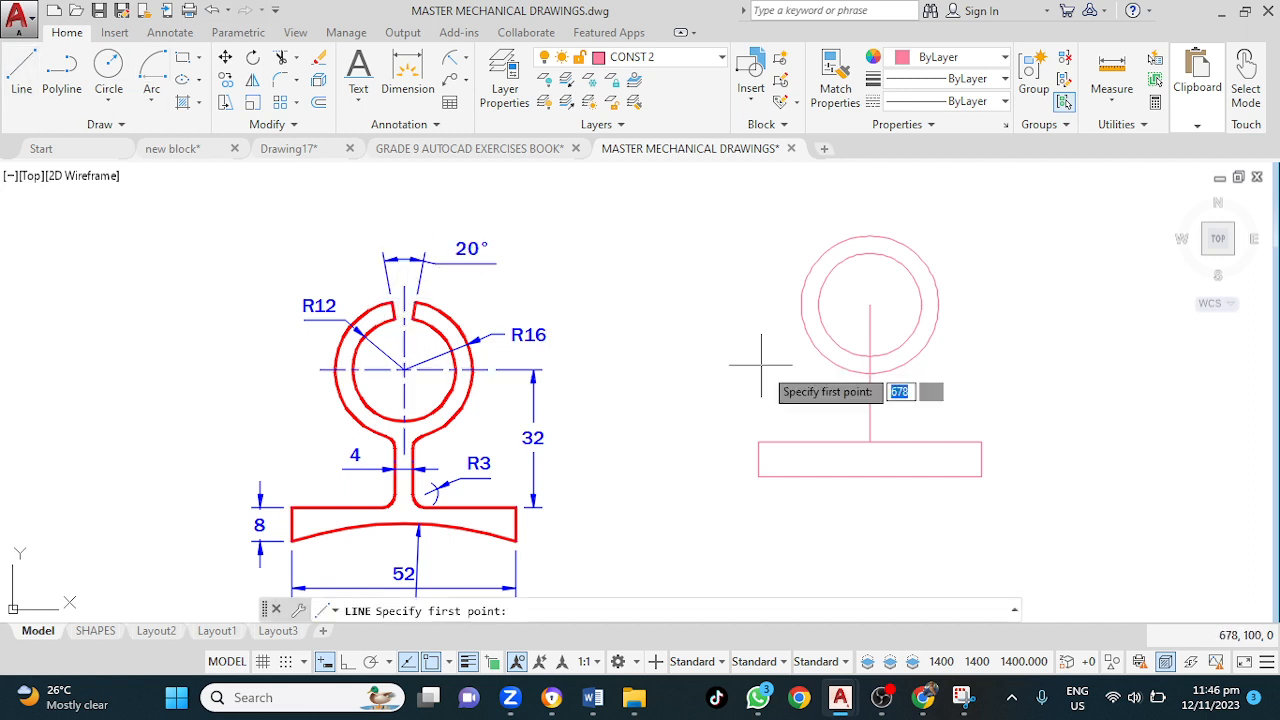
click(868, 305)
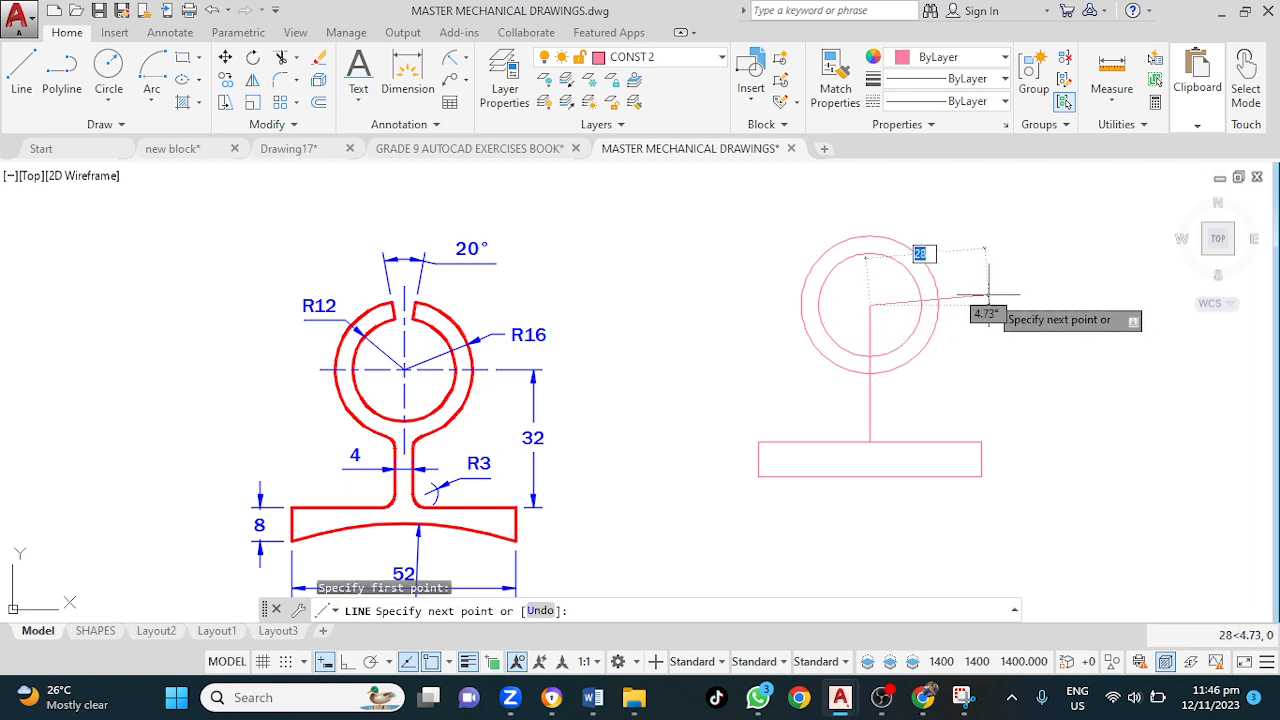
key(Tab)
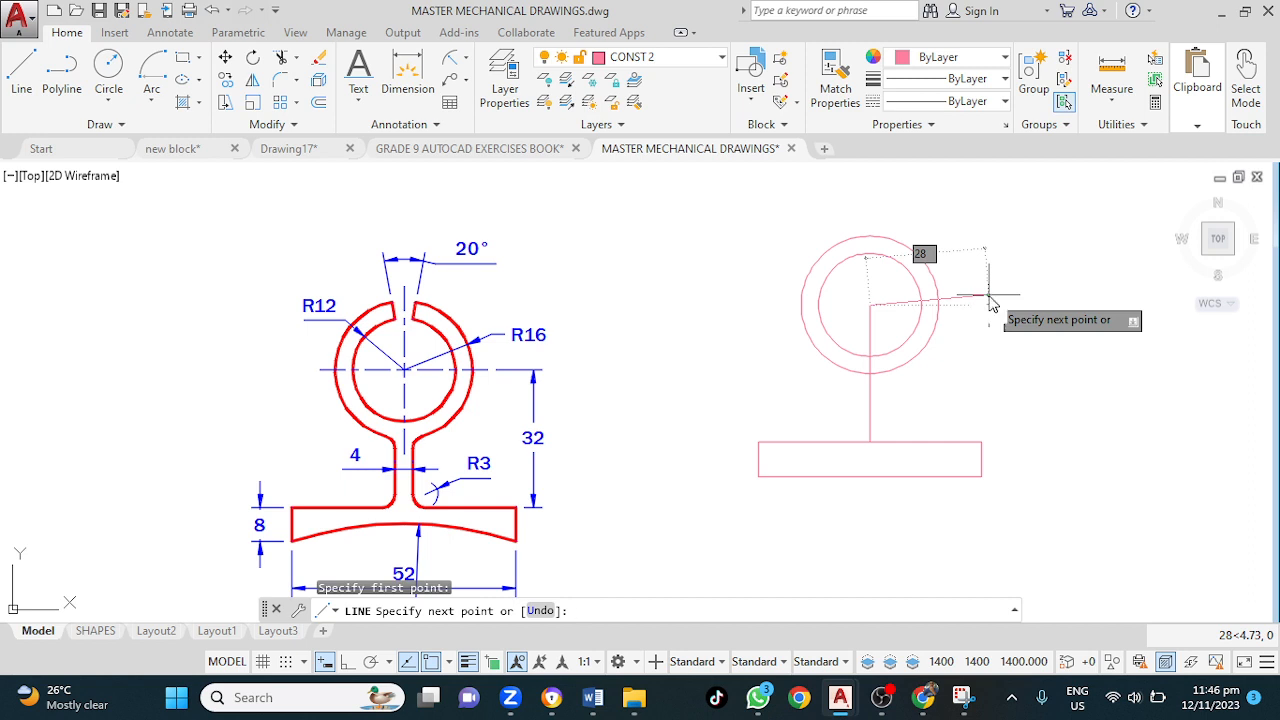
key(Return)
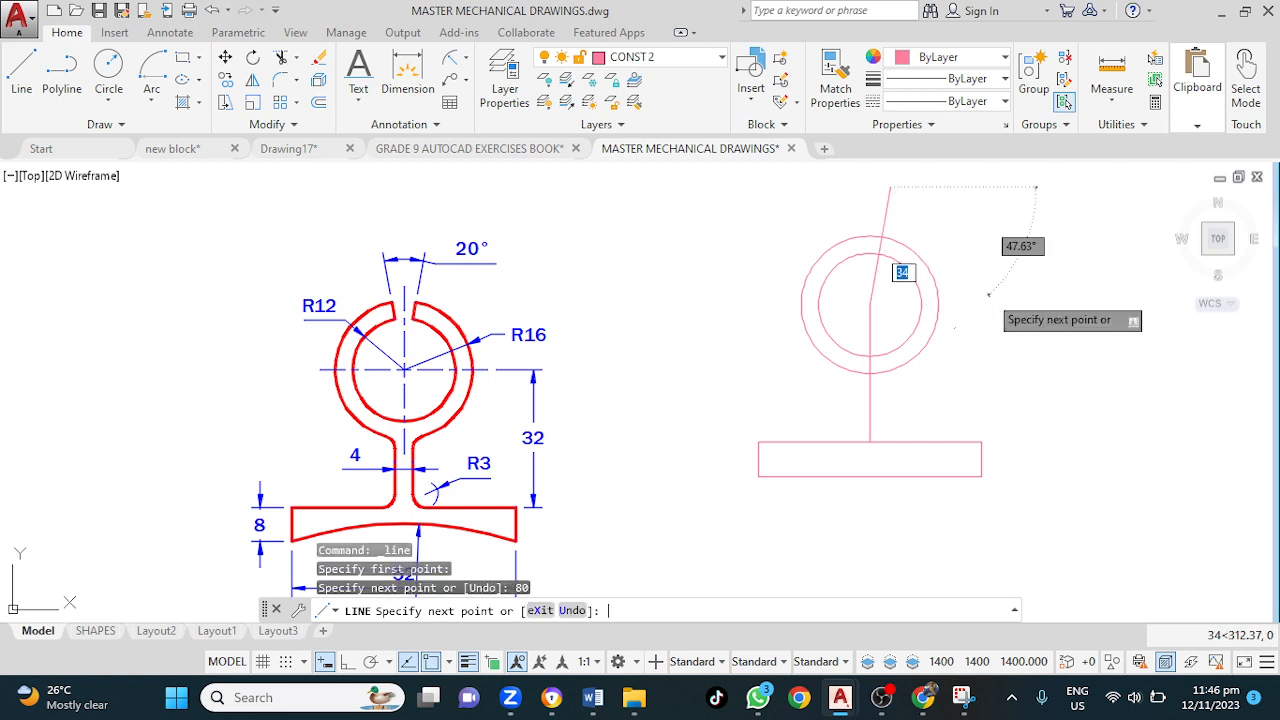
key(Return)
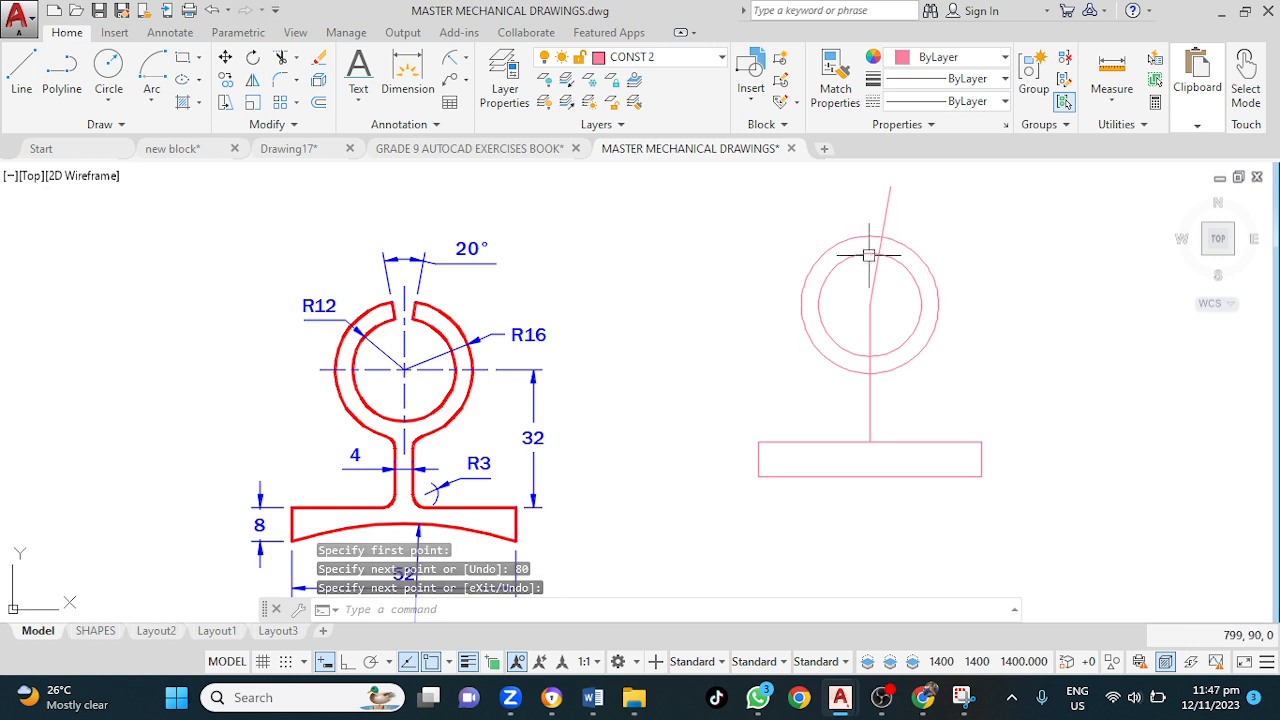
Step: Mirror the 80° line about the vertical axis through the circles' top quadrants, keeping the original line
scroll(873, 266, up, 2)
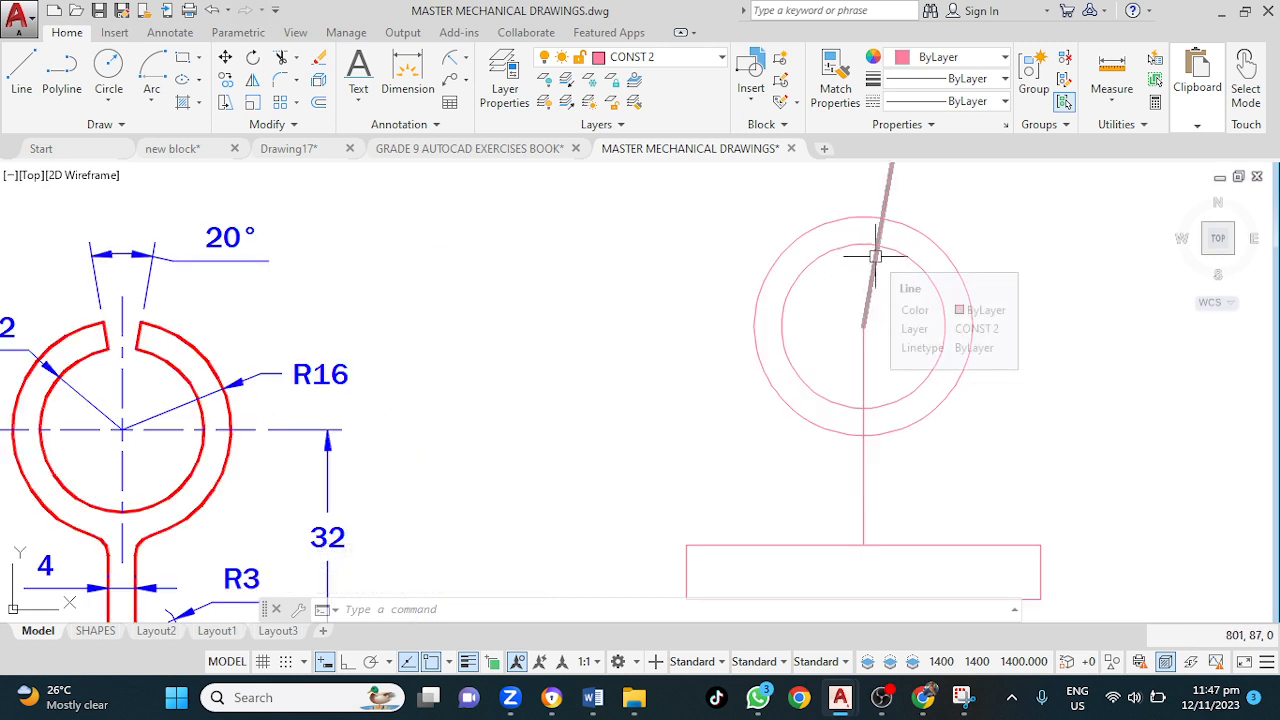
click(875, 256)
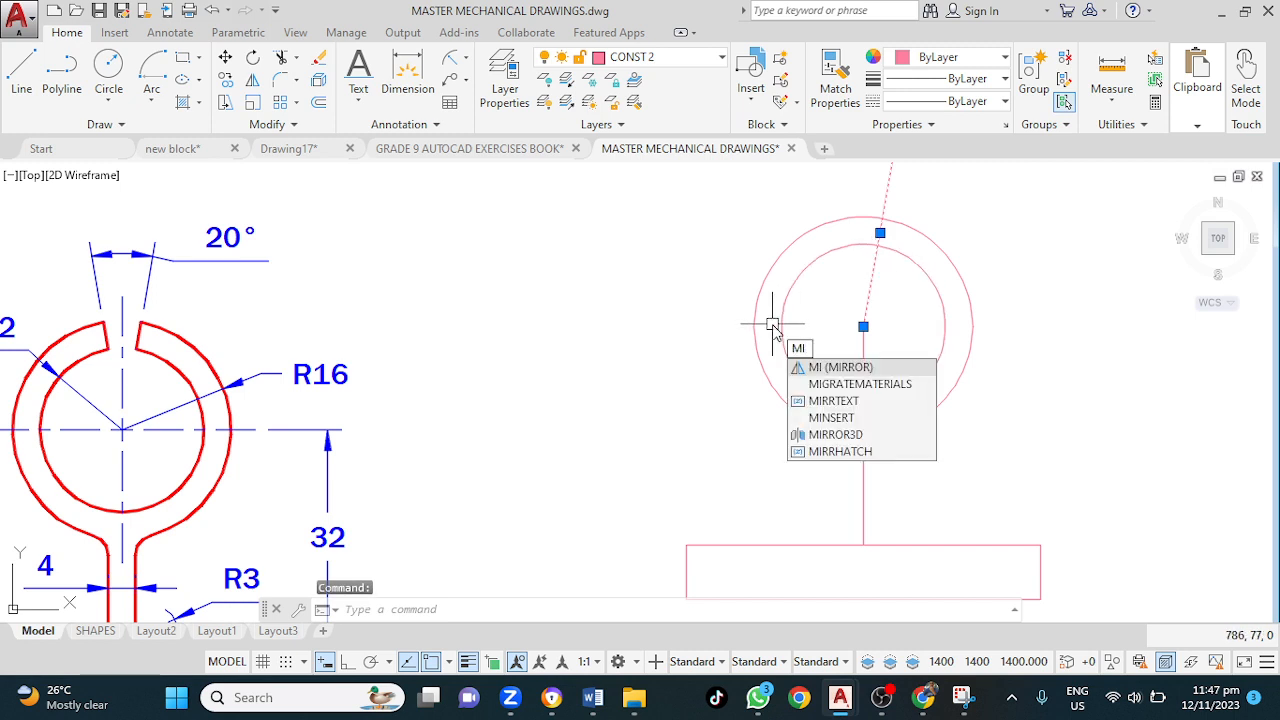
key(Return)
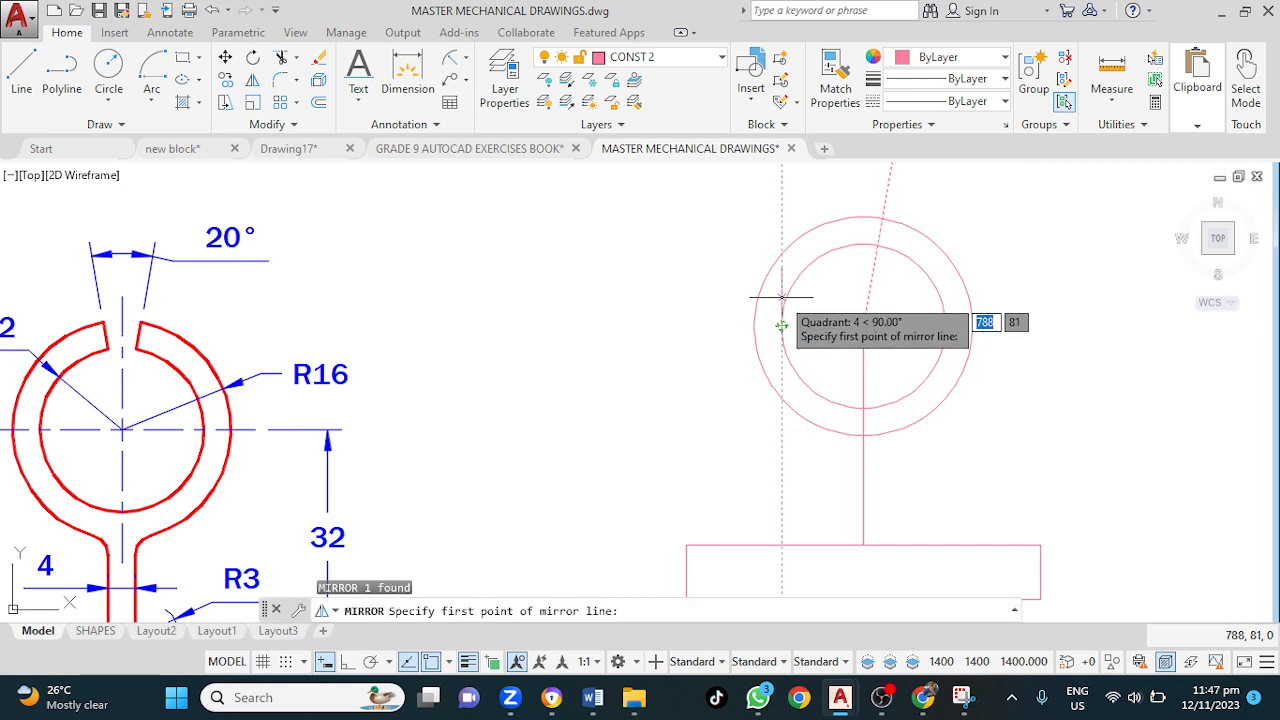
click(864, 243)
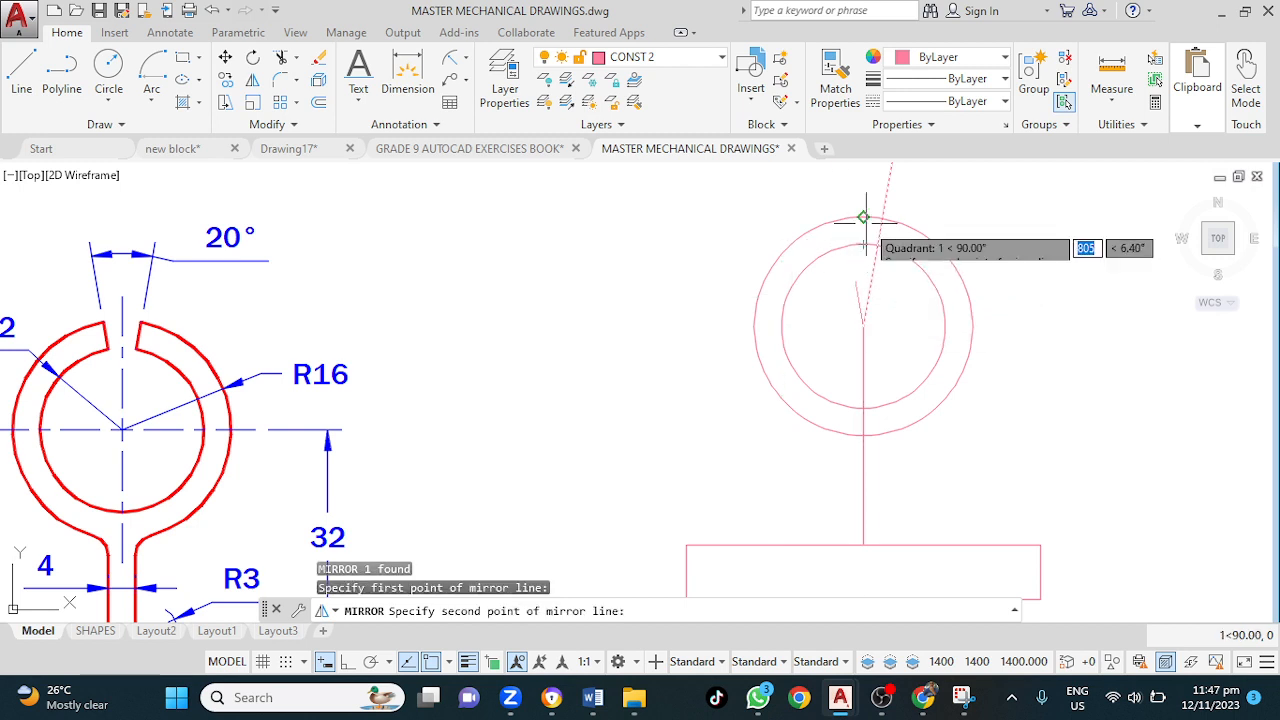
click(866, 222)
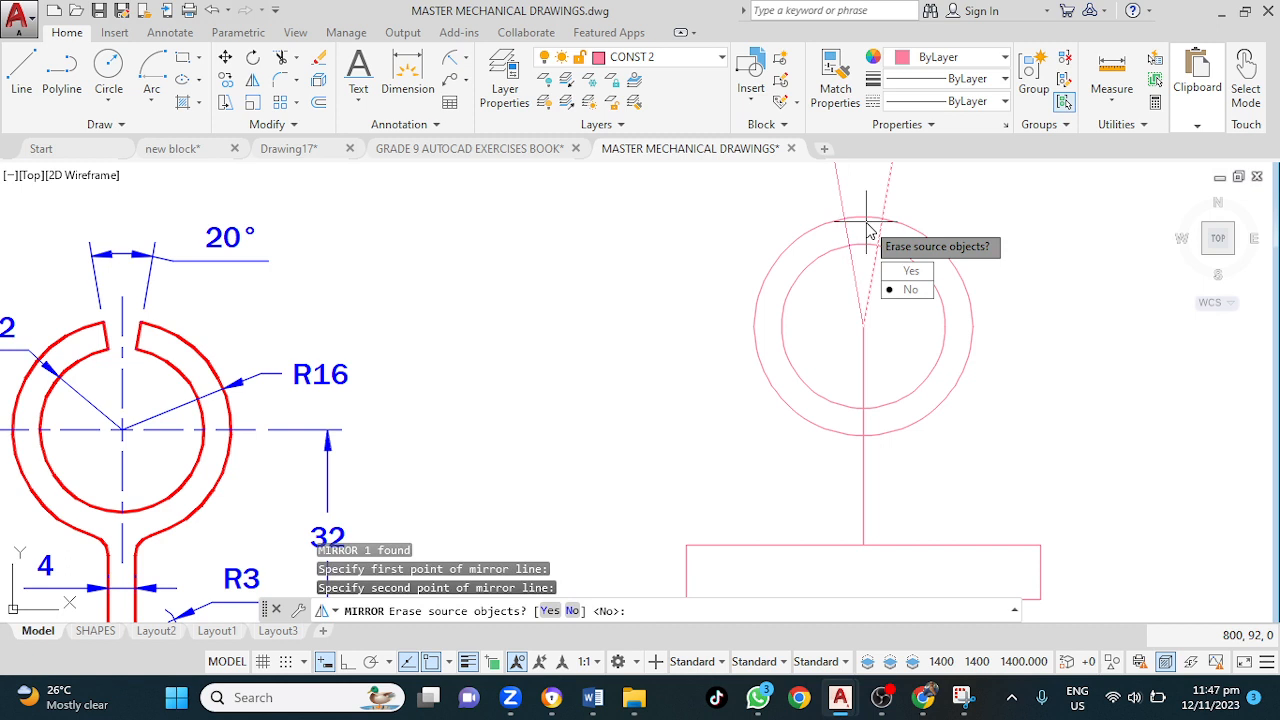
key(Return)
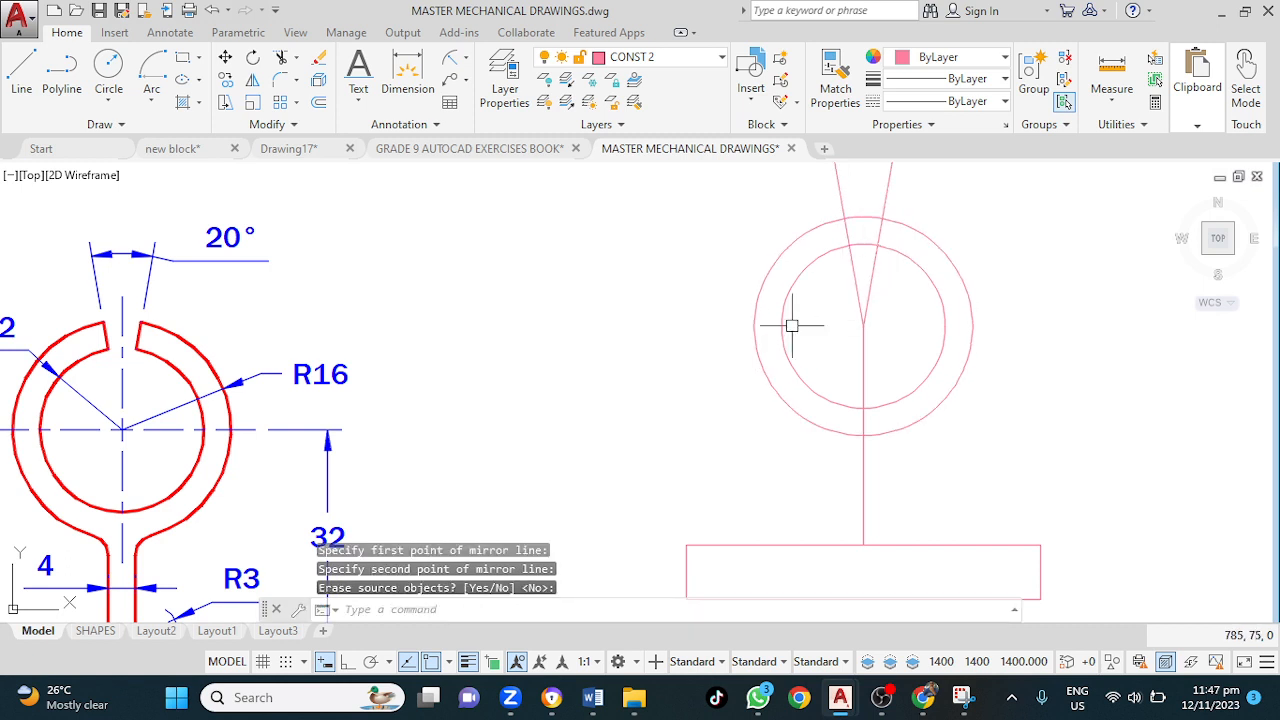
Step: Trim both circles between the slanted lines and cut those lines back to the short gap edges, opening the top of the ring
scroll(862, 220, up, 2)
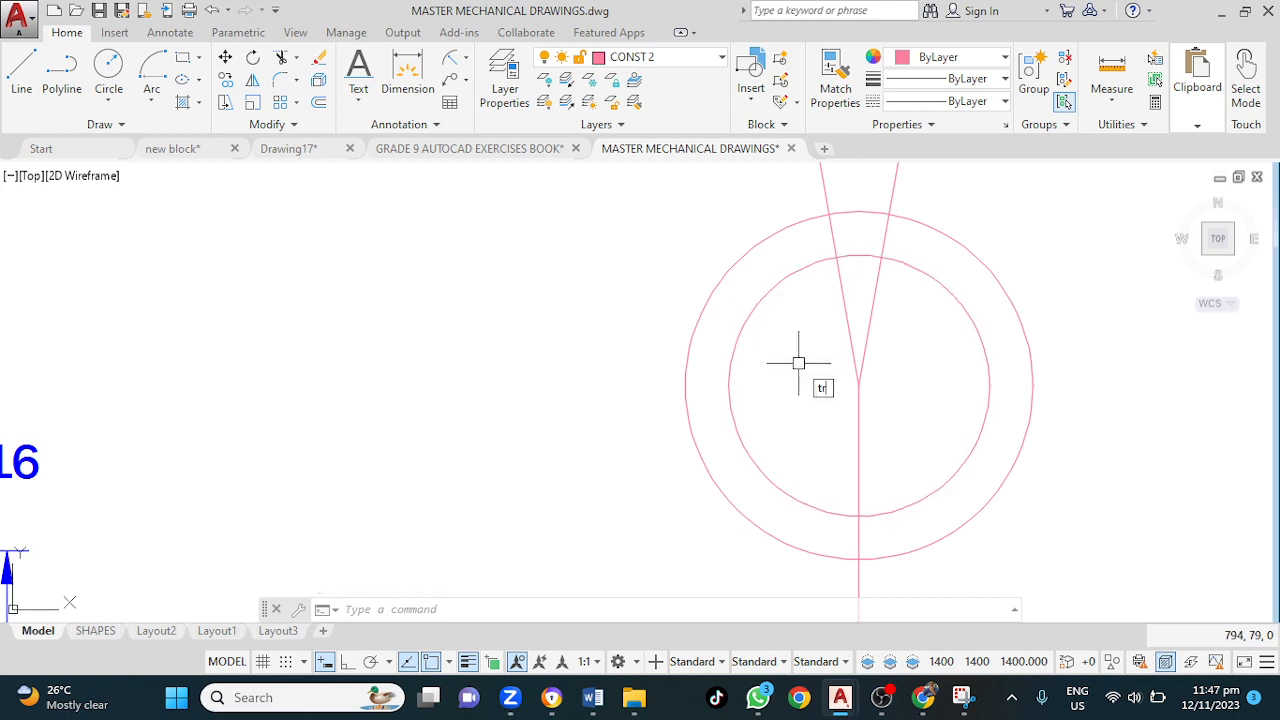
key(Return)
key(Return)
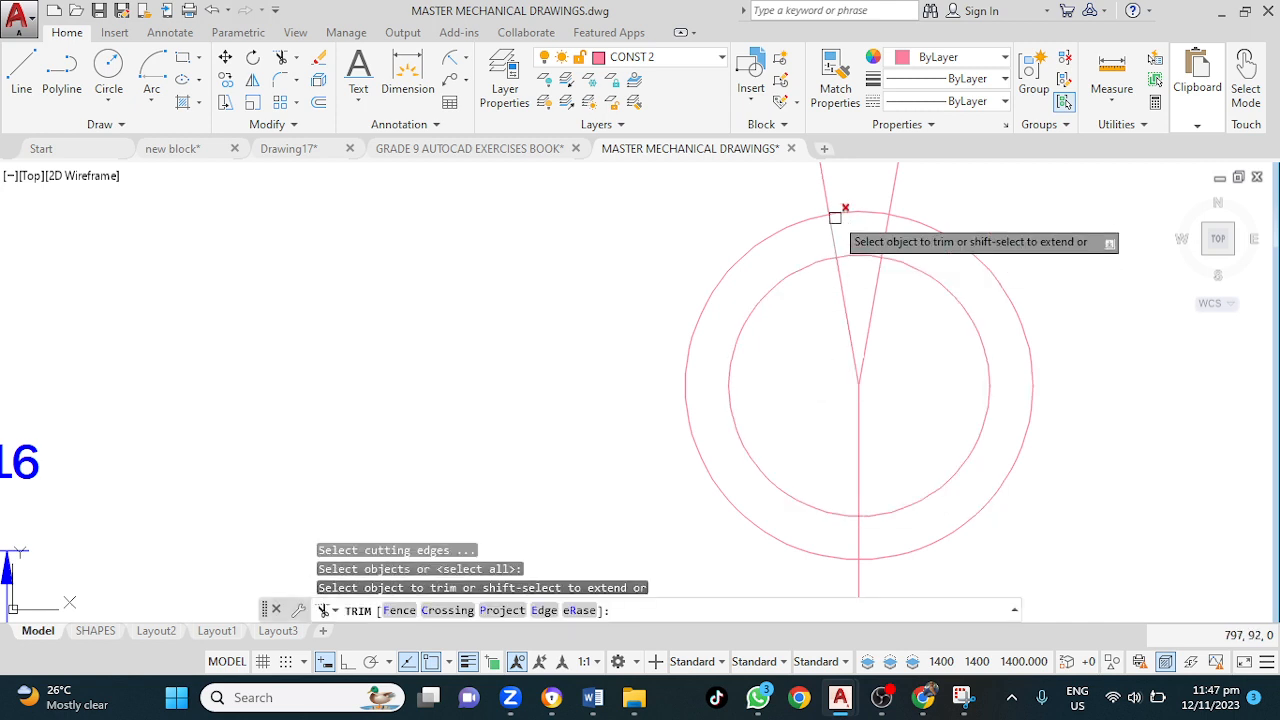
click(891, 195)
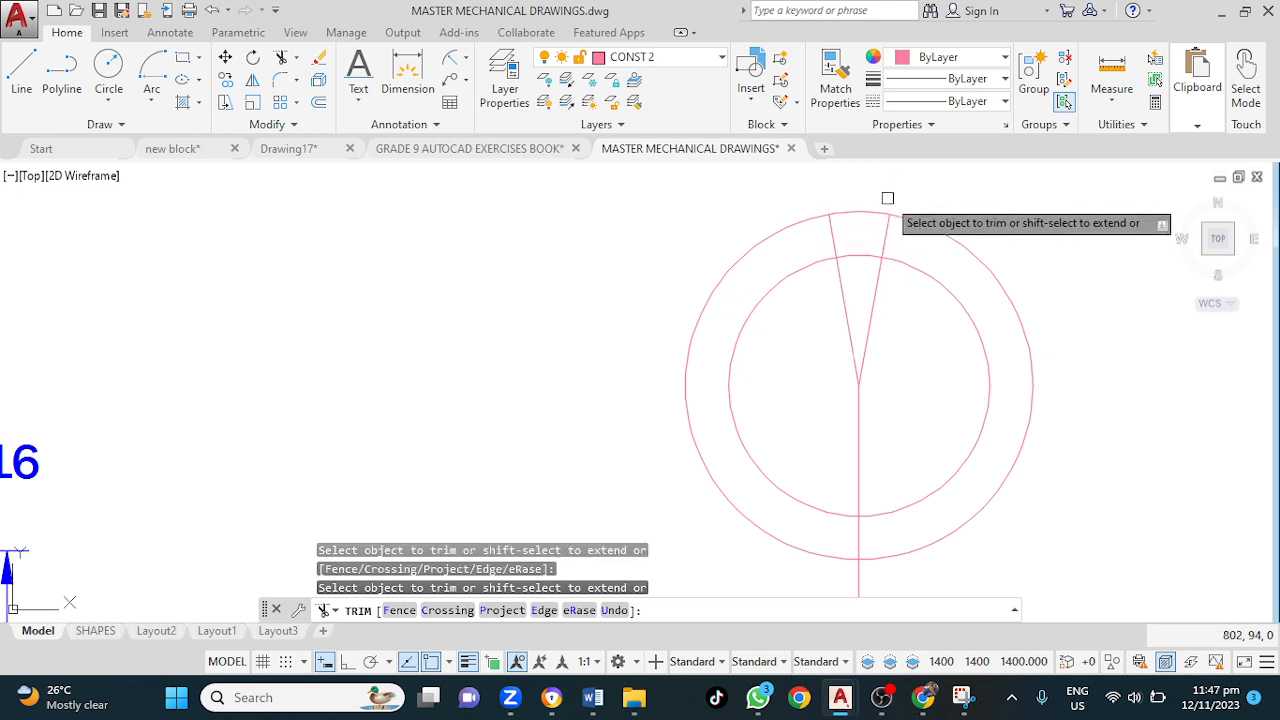
click(872, 210)
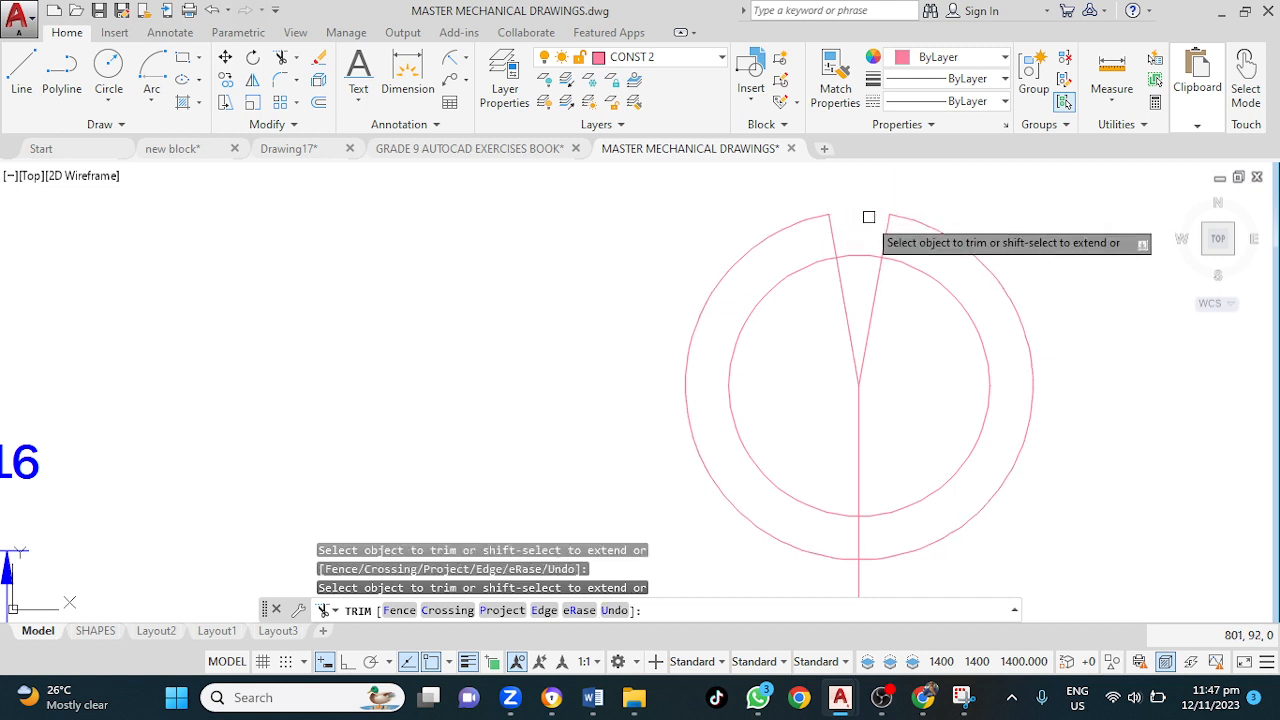
click(843, 271)
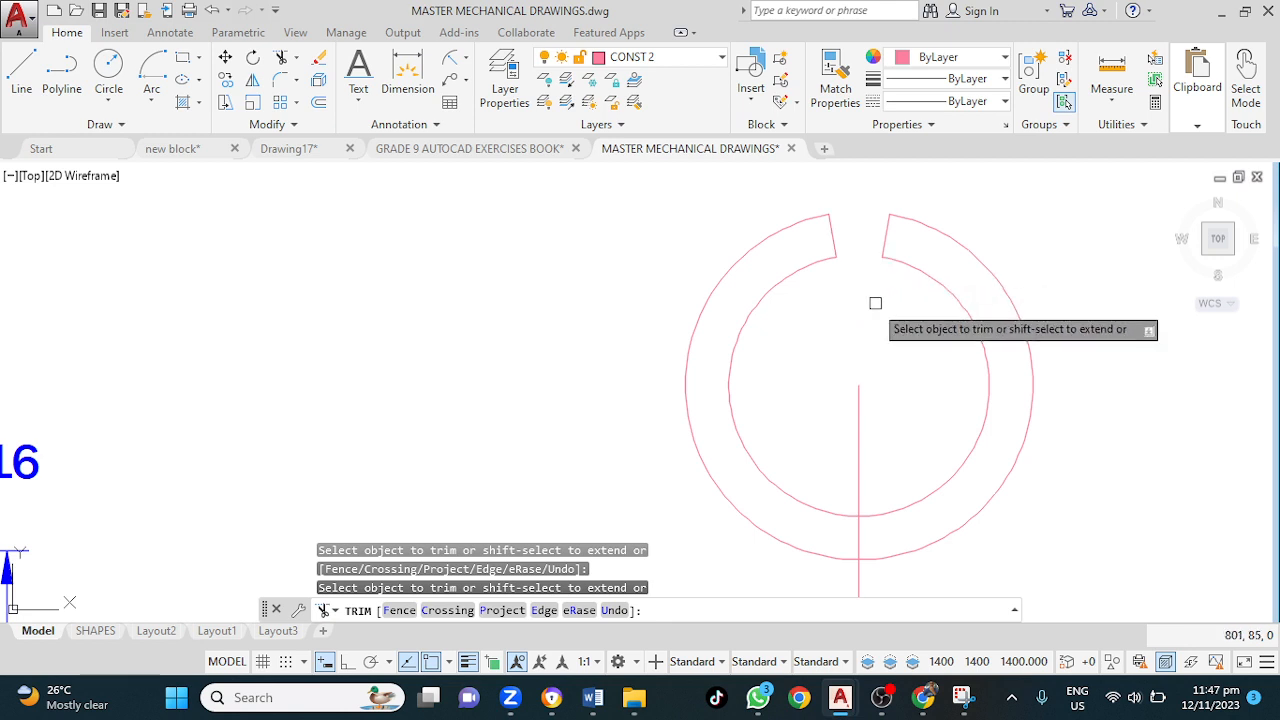
scroll(873, 304, down, 4)
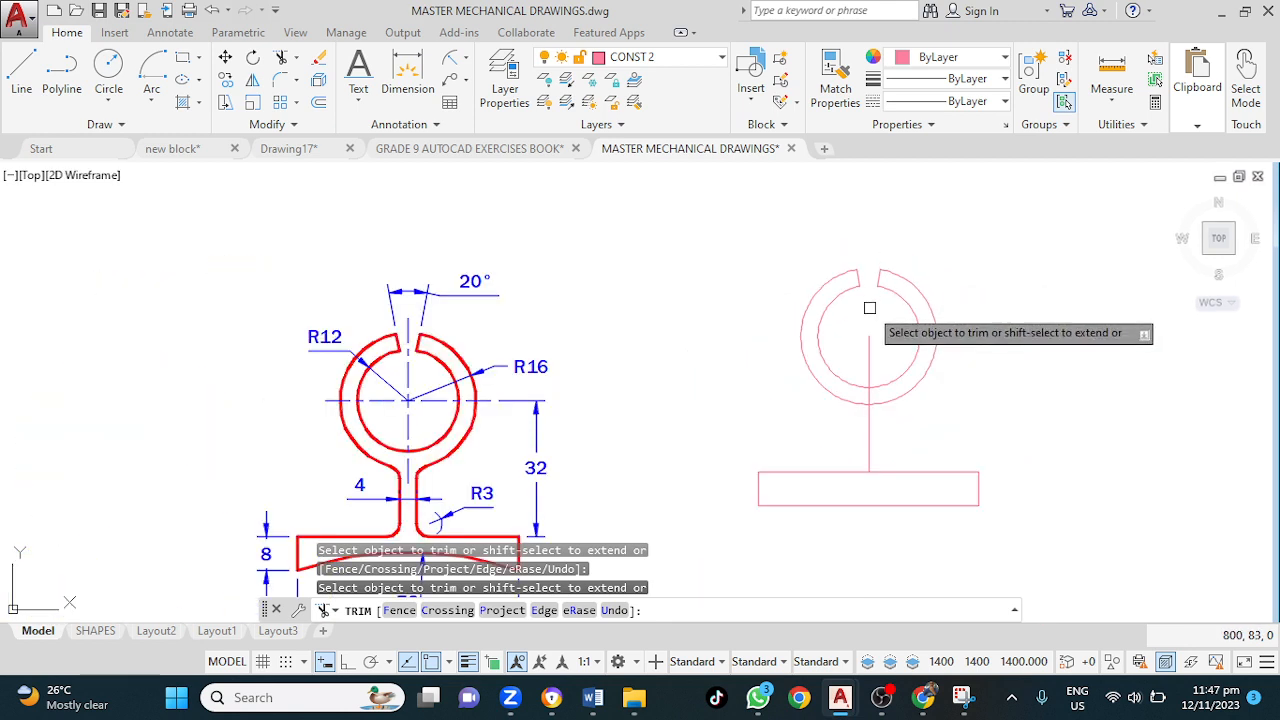
middle_drag(870, 326, 865, 228)
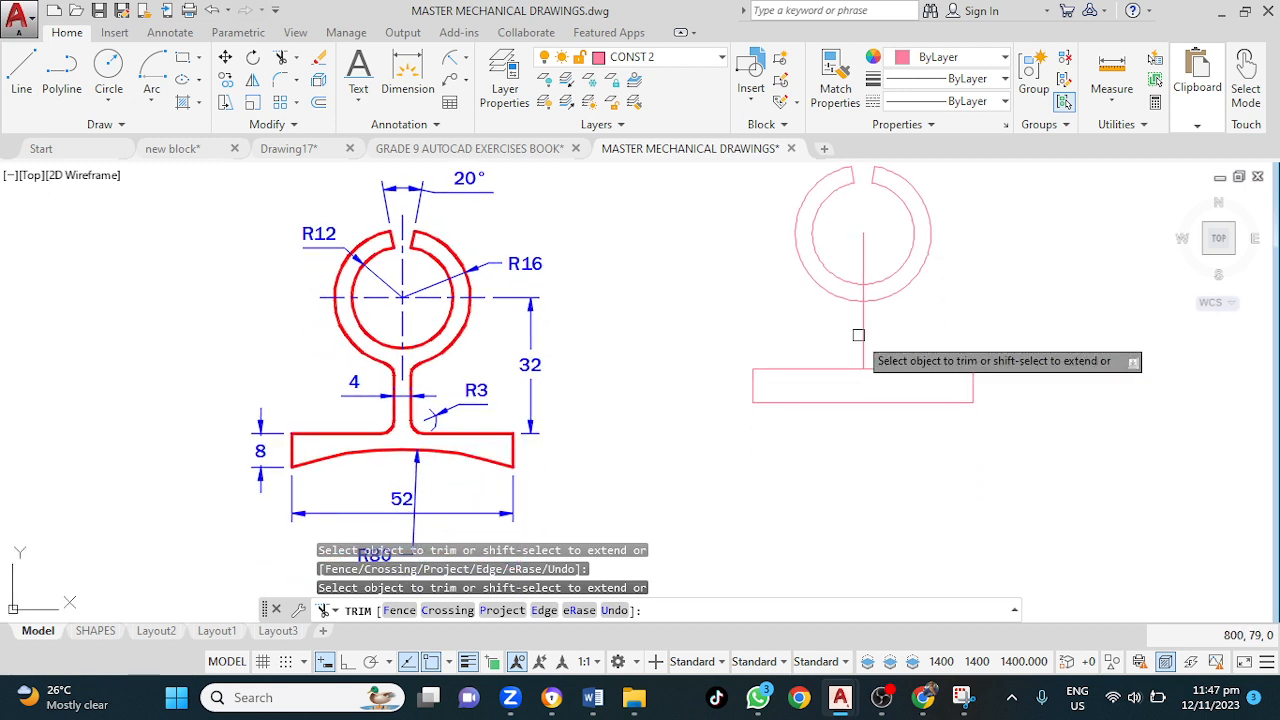
key(Escape)
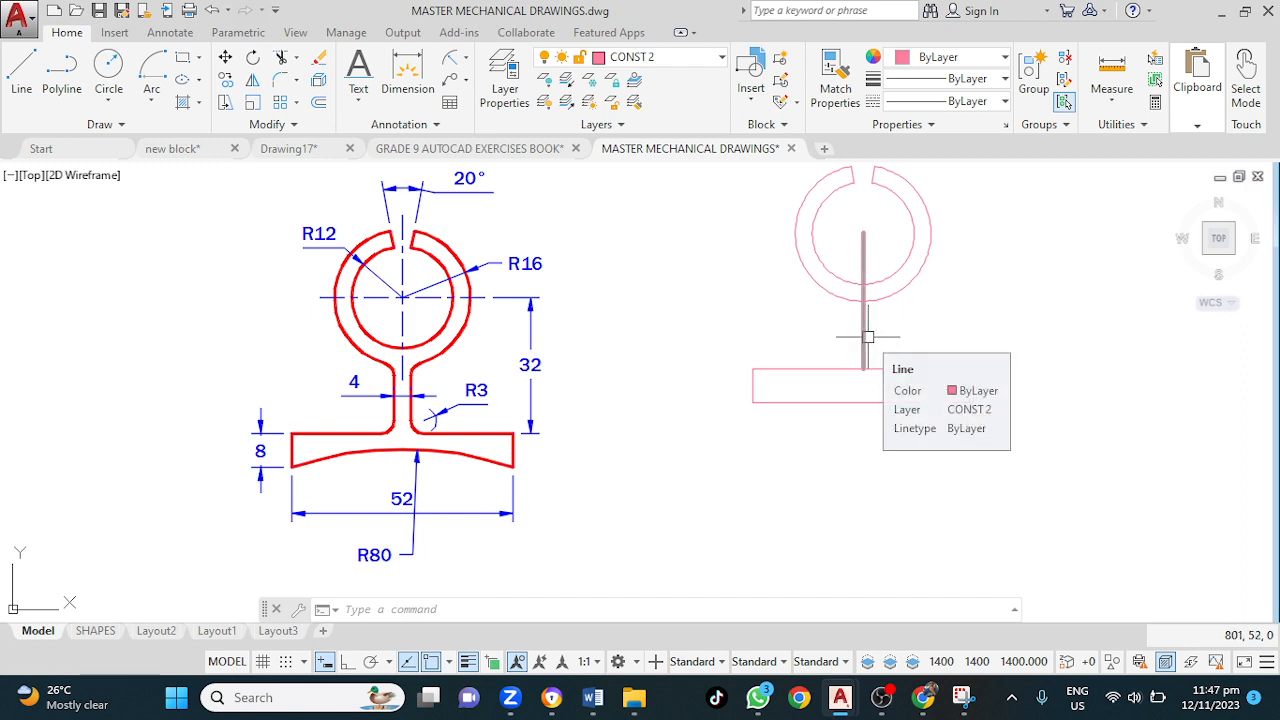
Step: Draw a multiline with zero justification and scale 4 from the outer circle's bottom quadrant down to the middle of the base's top edge
text(m)
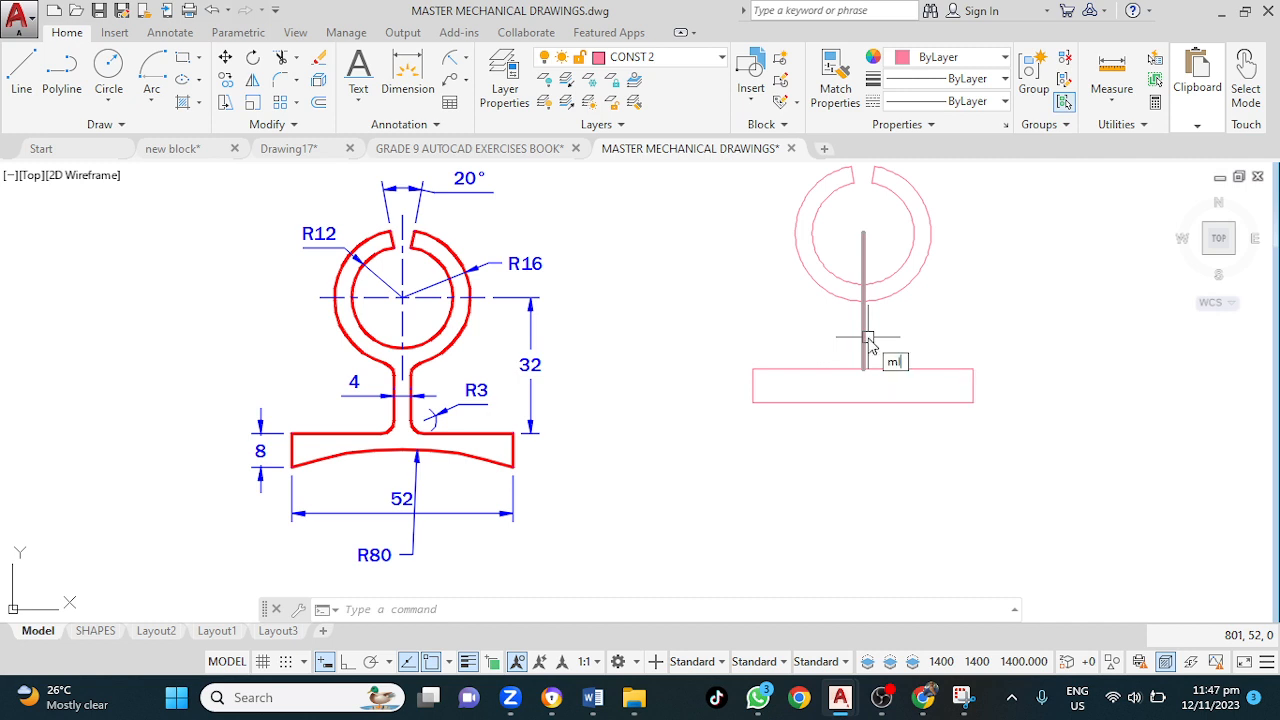
text(l)
key(Return)
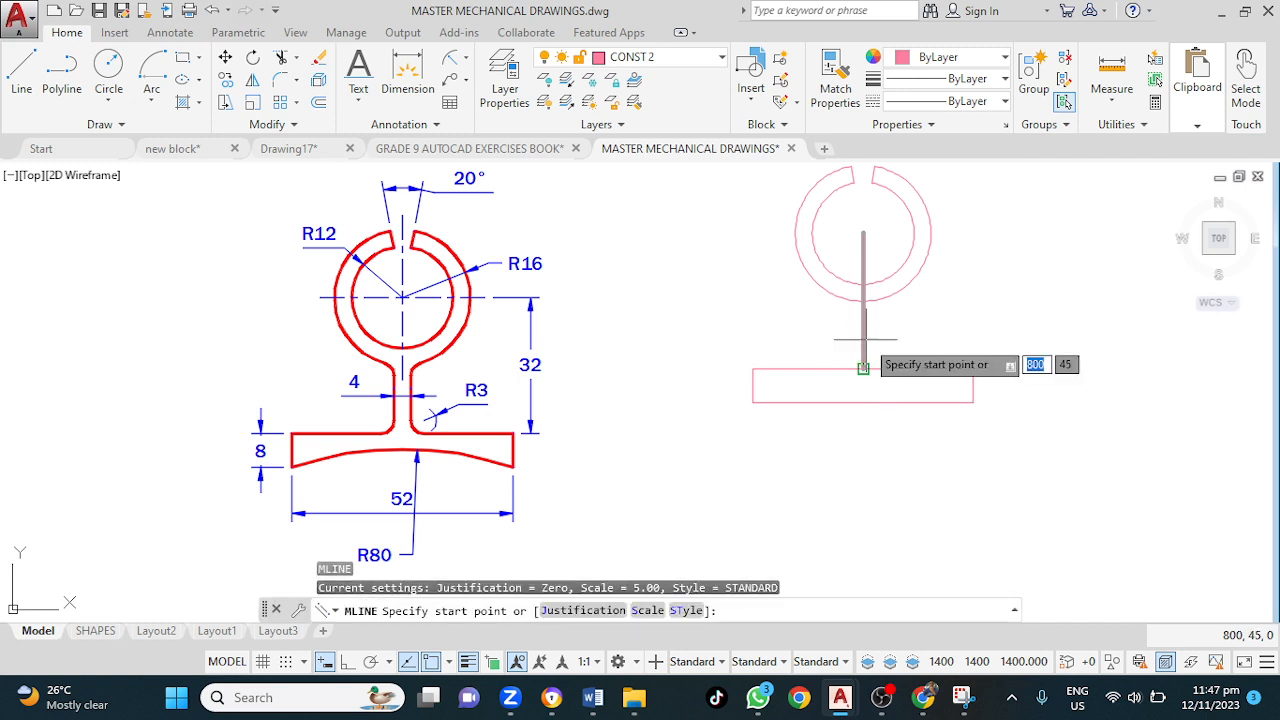
click(590, 611)
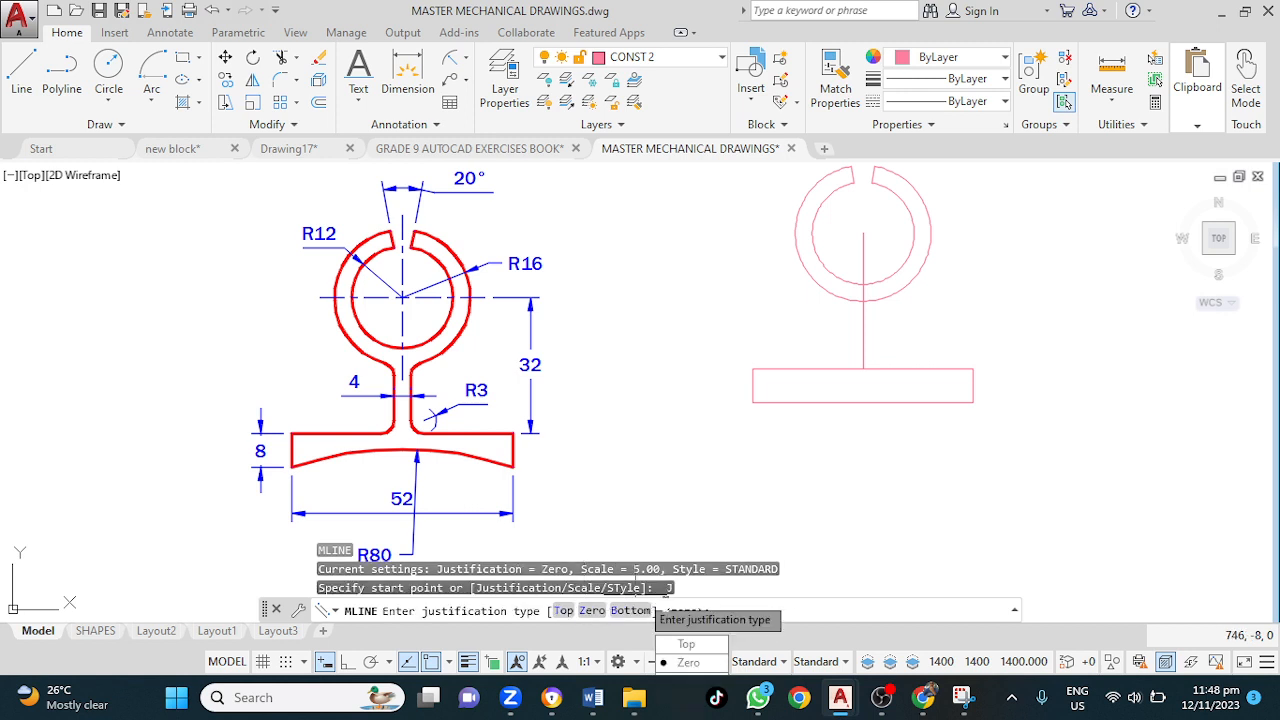
click(592, 611)
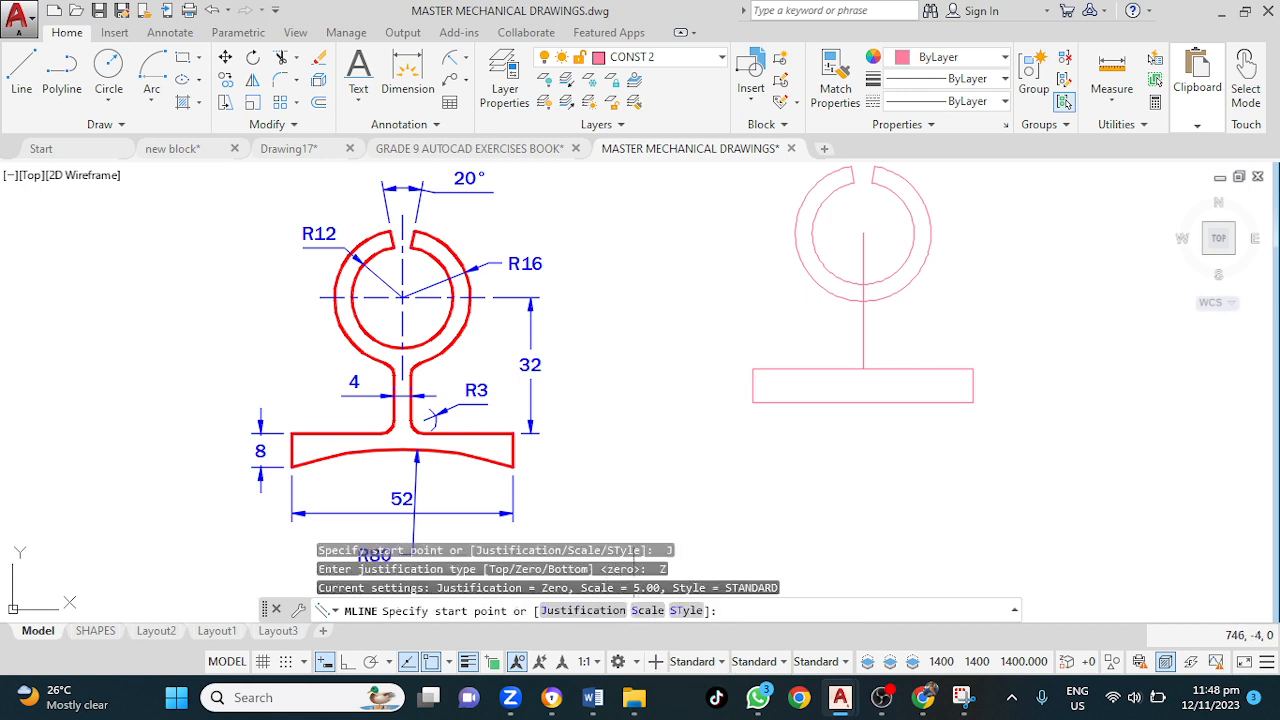
click(646, 611)
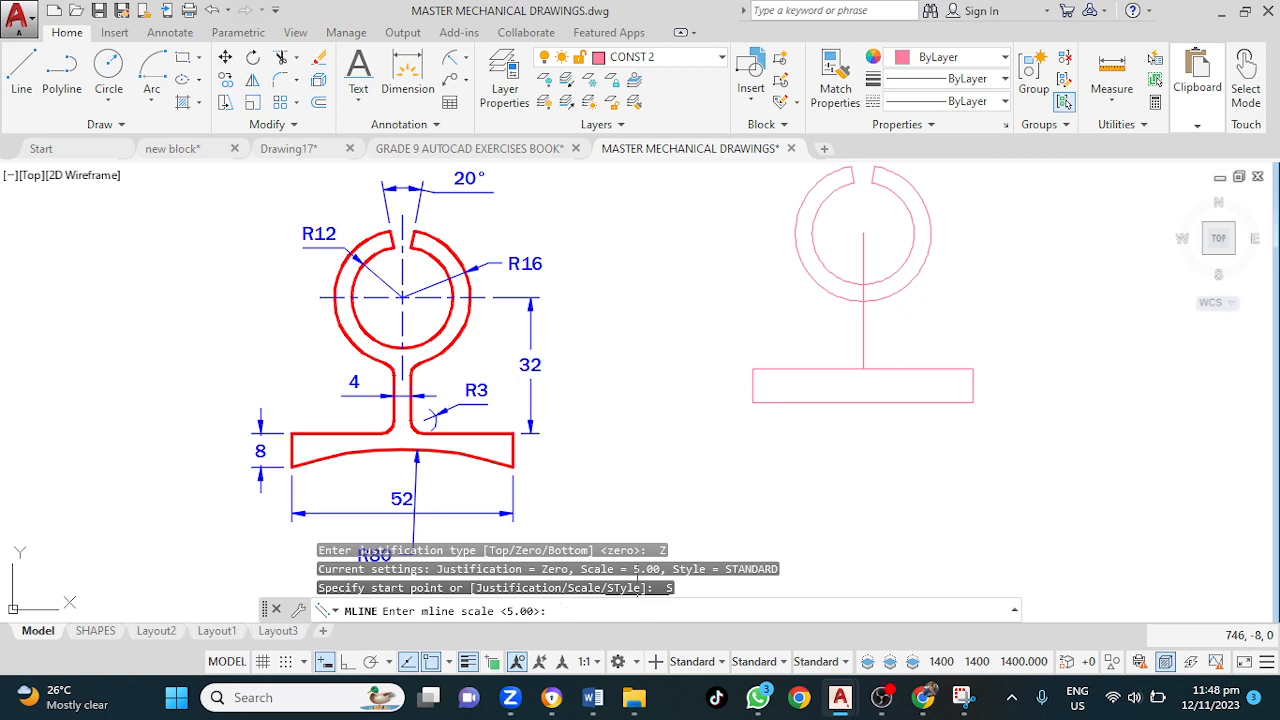
text(4)
key(Return)
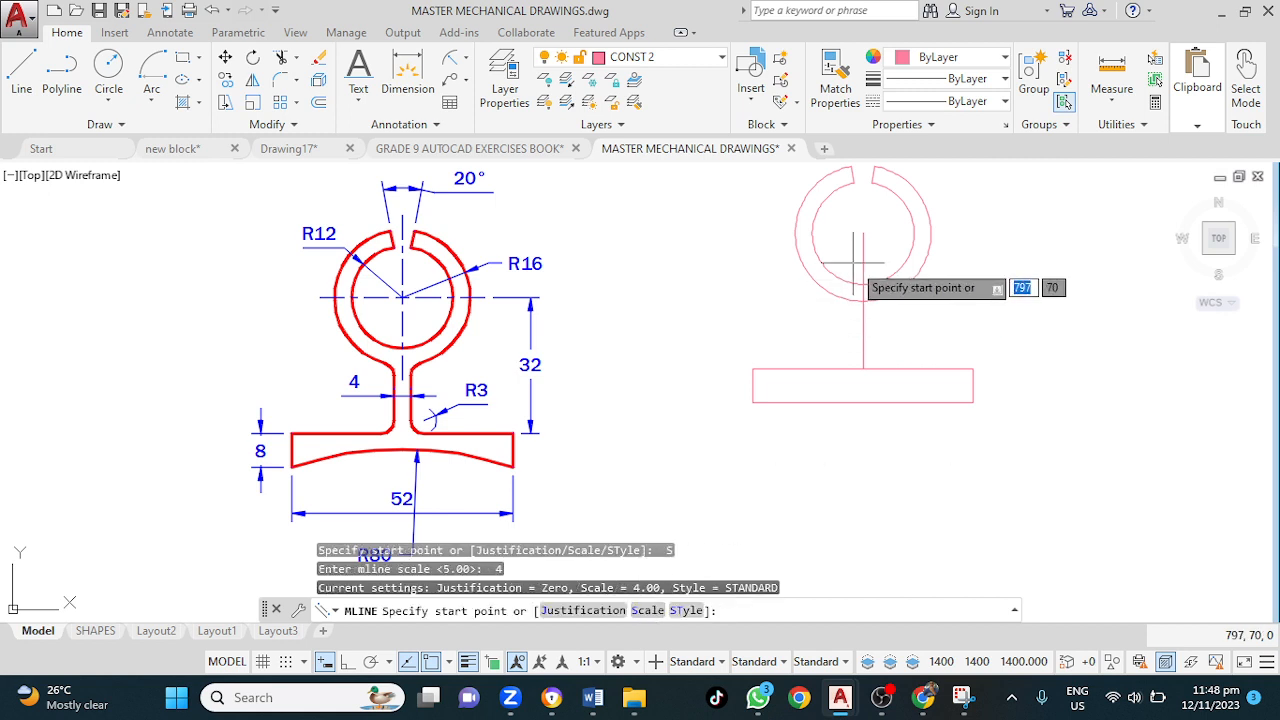
click(863, 300)
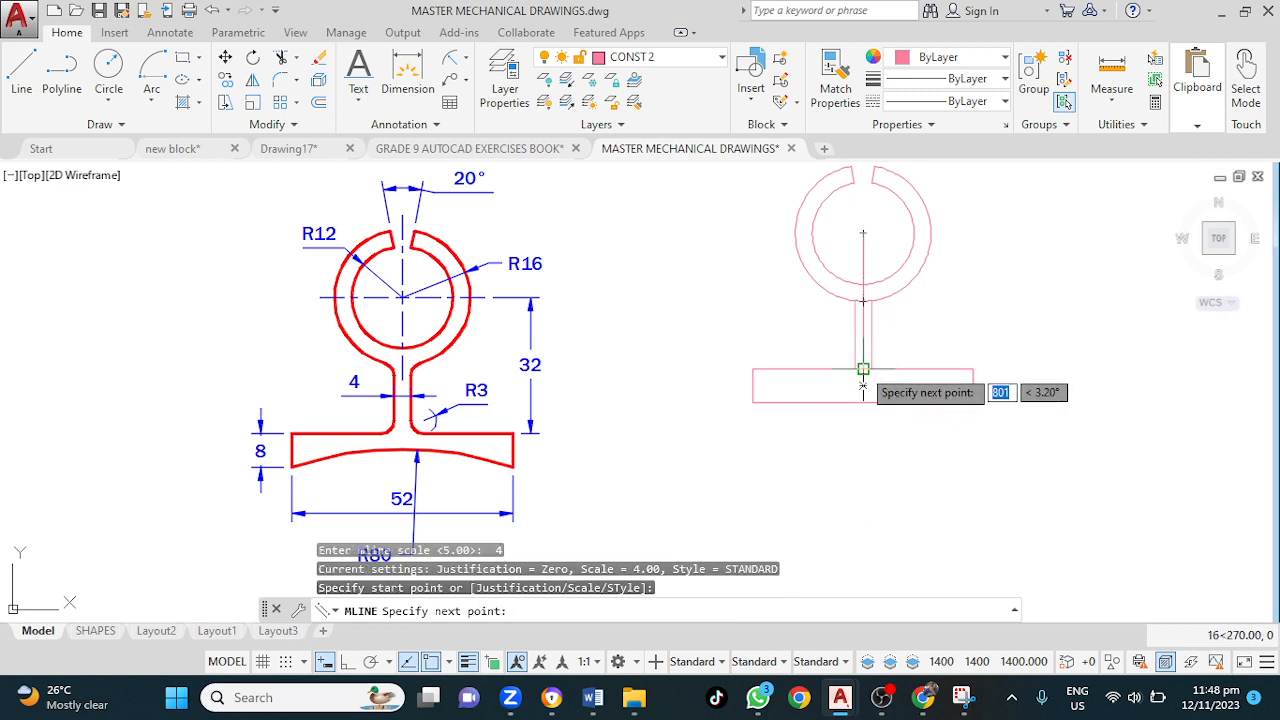
click(863, 370)
key(Return)
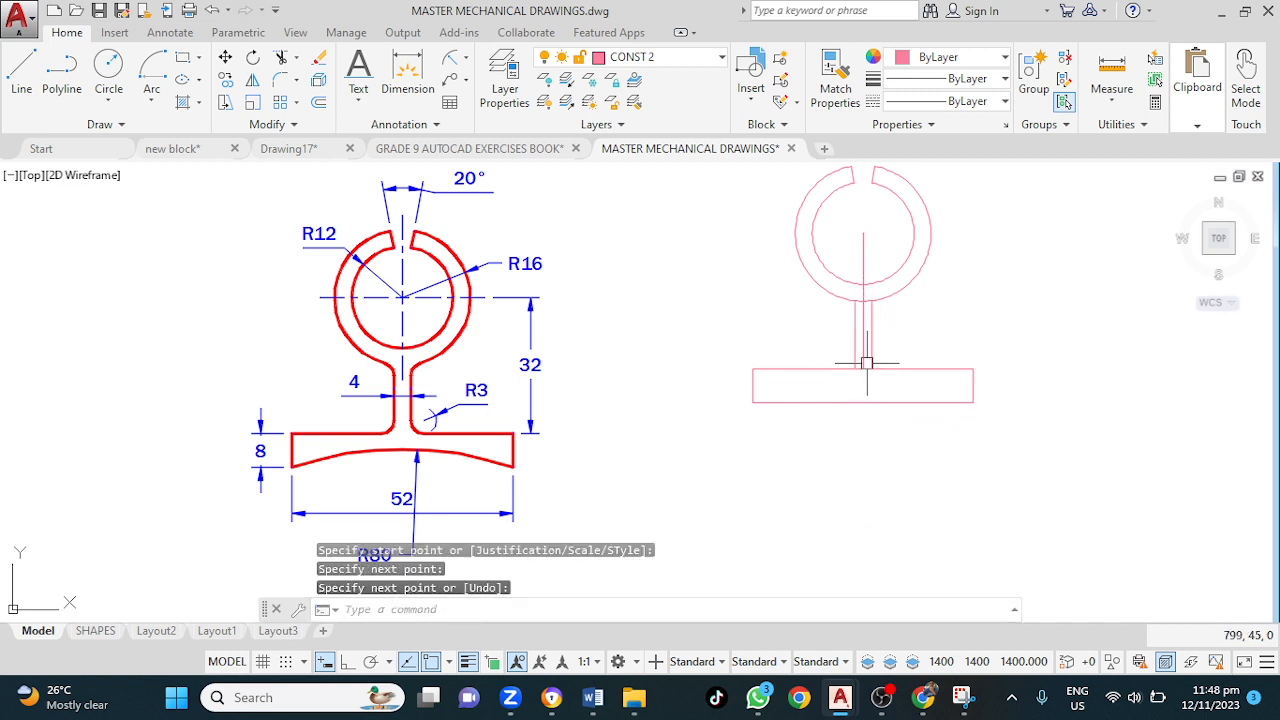
Step: Explode the stem multiline into separate lines
scroll(880, 326, up, 4)
click(867, 309)
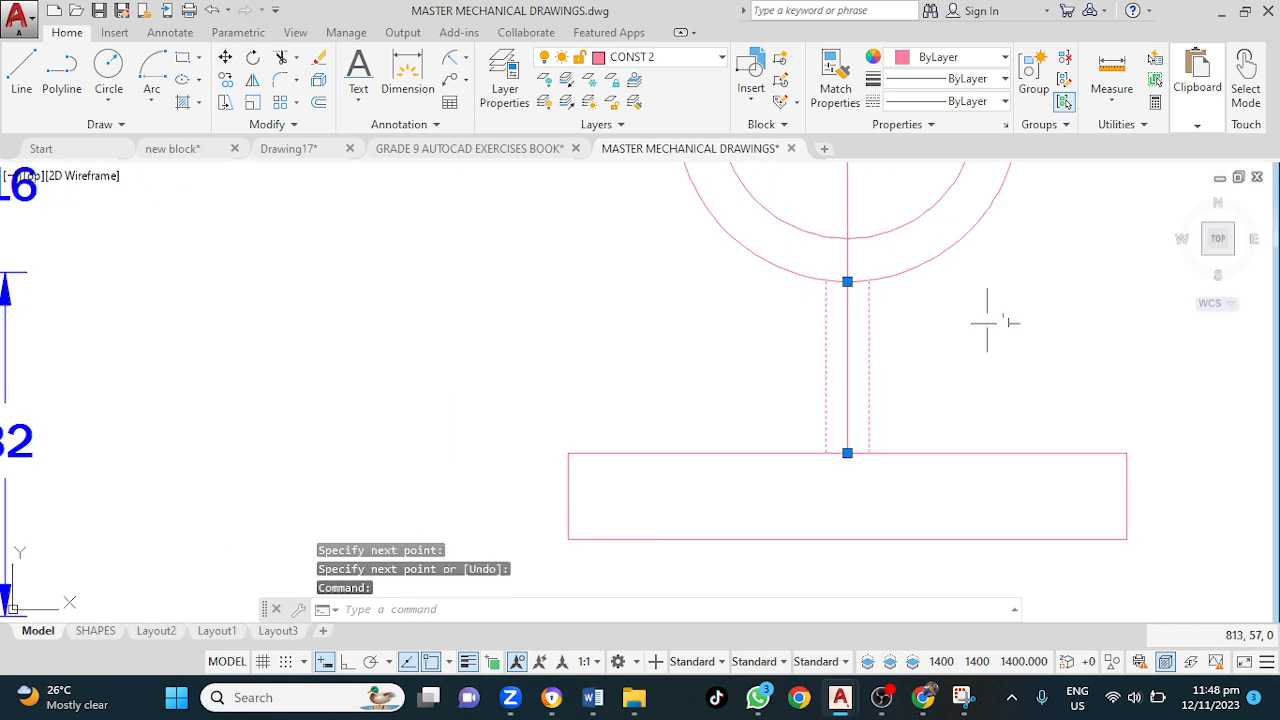
key(Return)
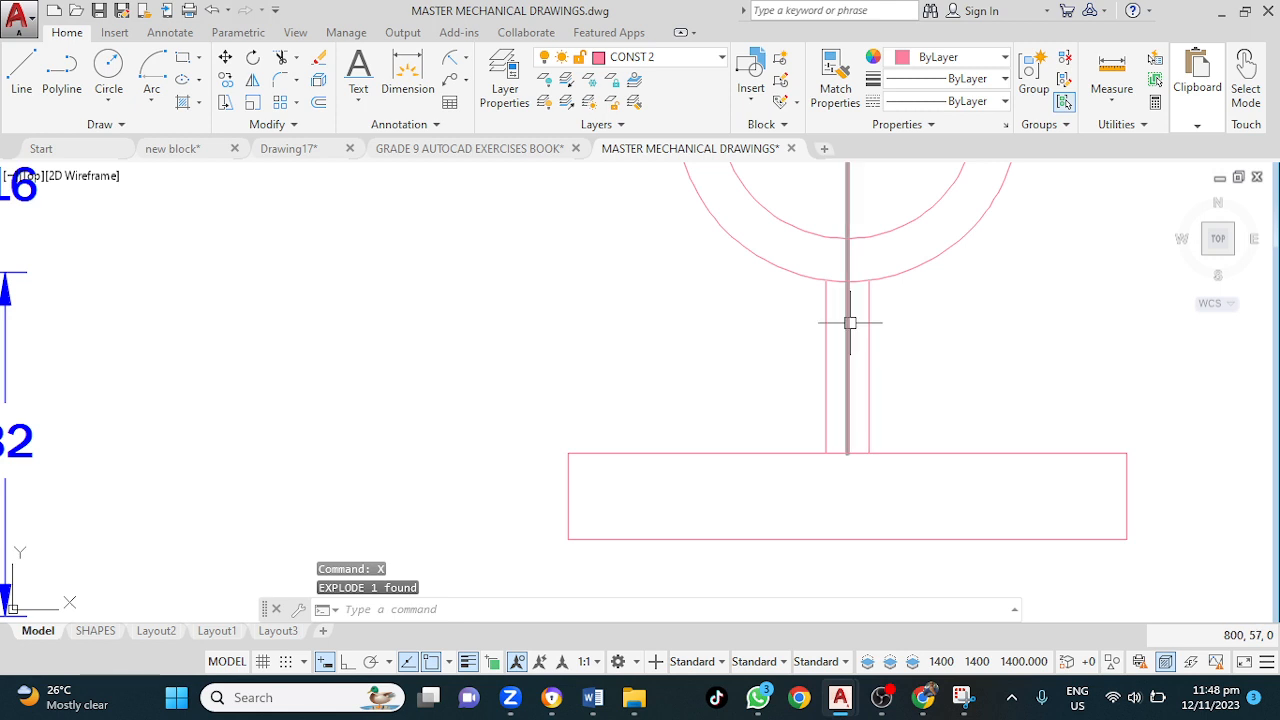
Step: Try to trim the outer ring arc between the stem lines
scroll(849, 320, up, 2)
text(tr)
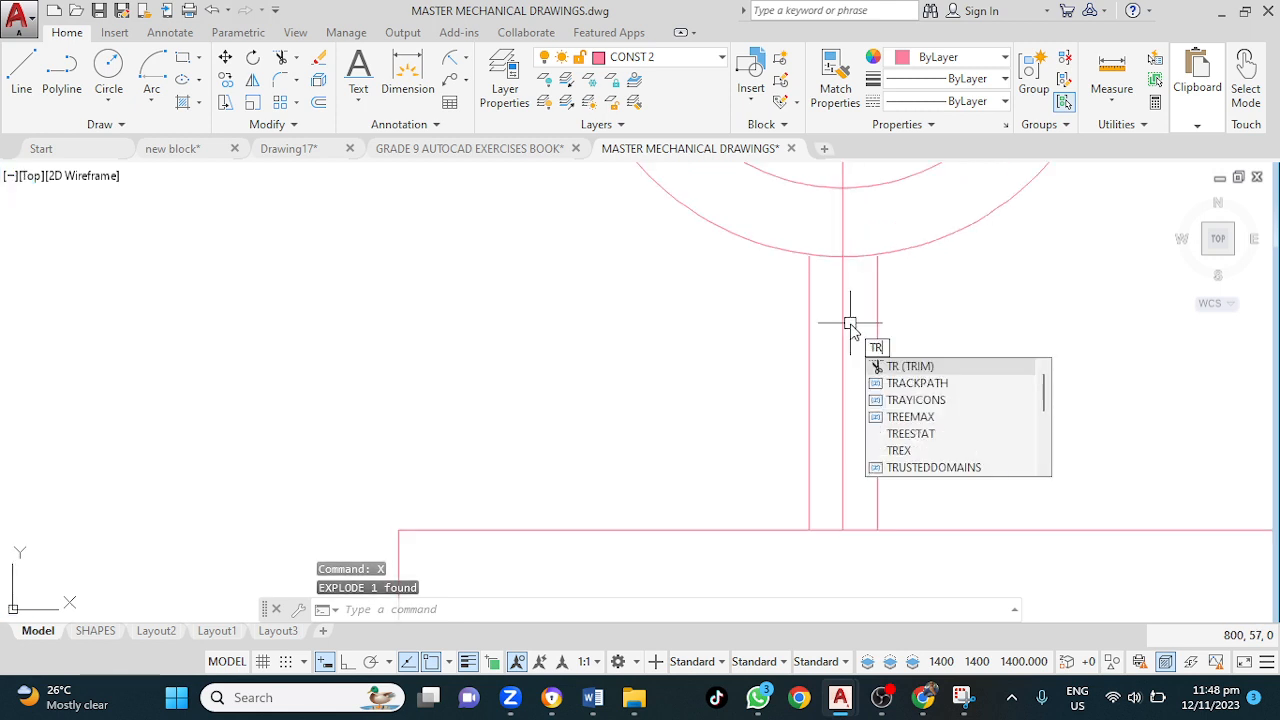
key(Return)
key(Return)
click(858, 252)
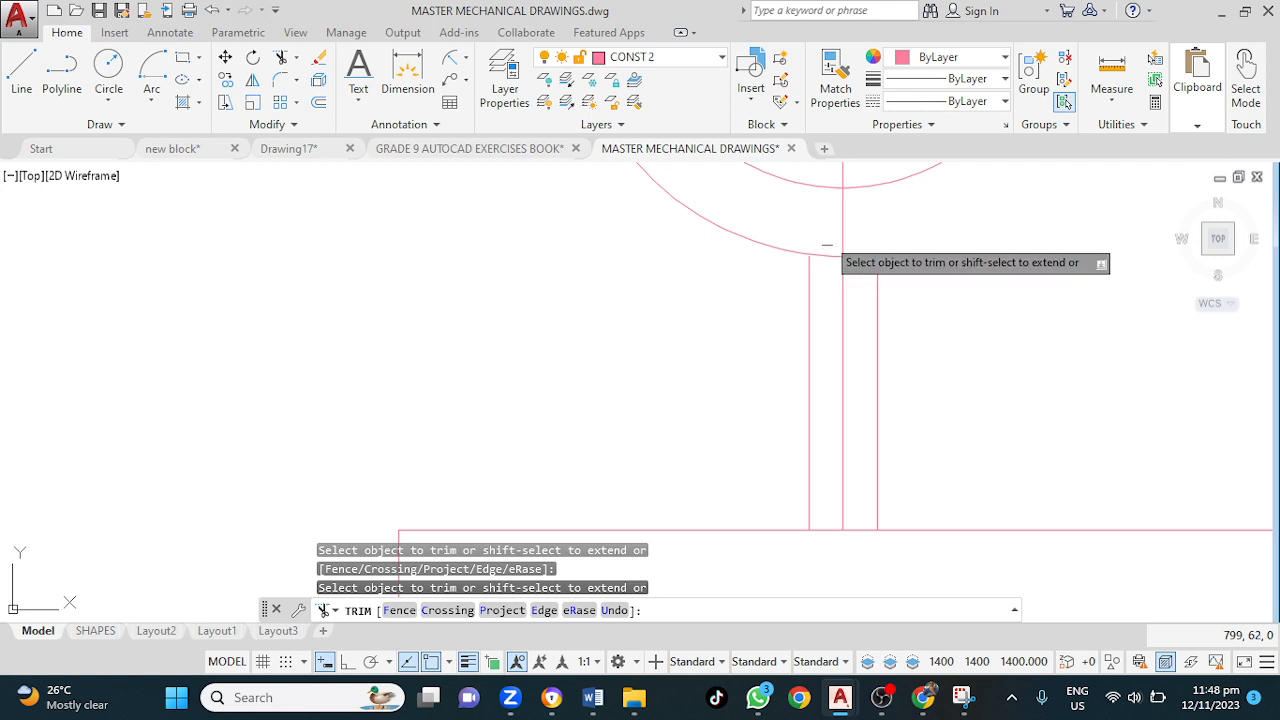
key(Escape)
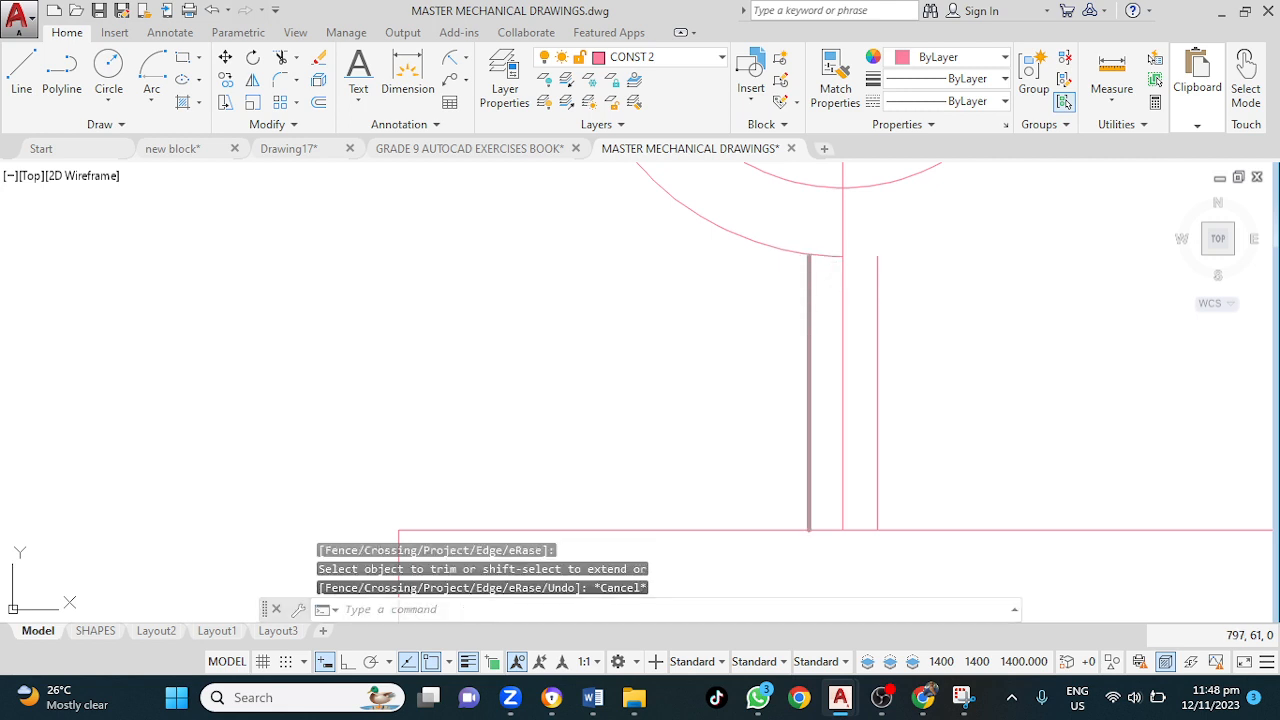
Step: Extend the left stem line up to the outer ring arc
scroll(809, 255, up, 5)
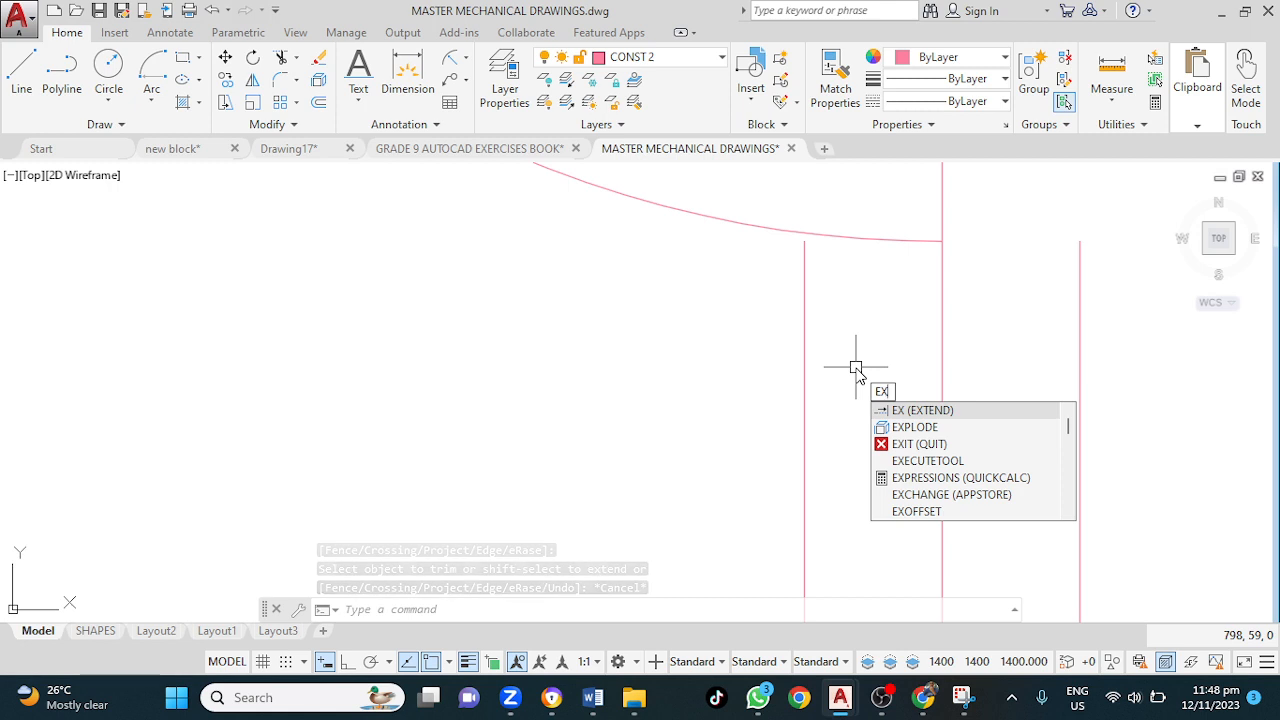
key(Return)
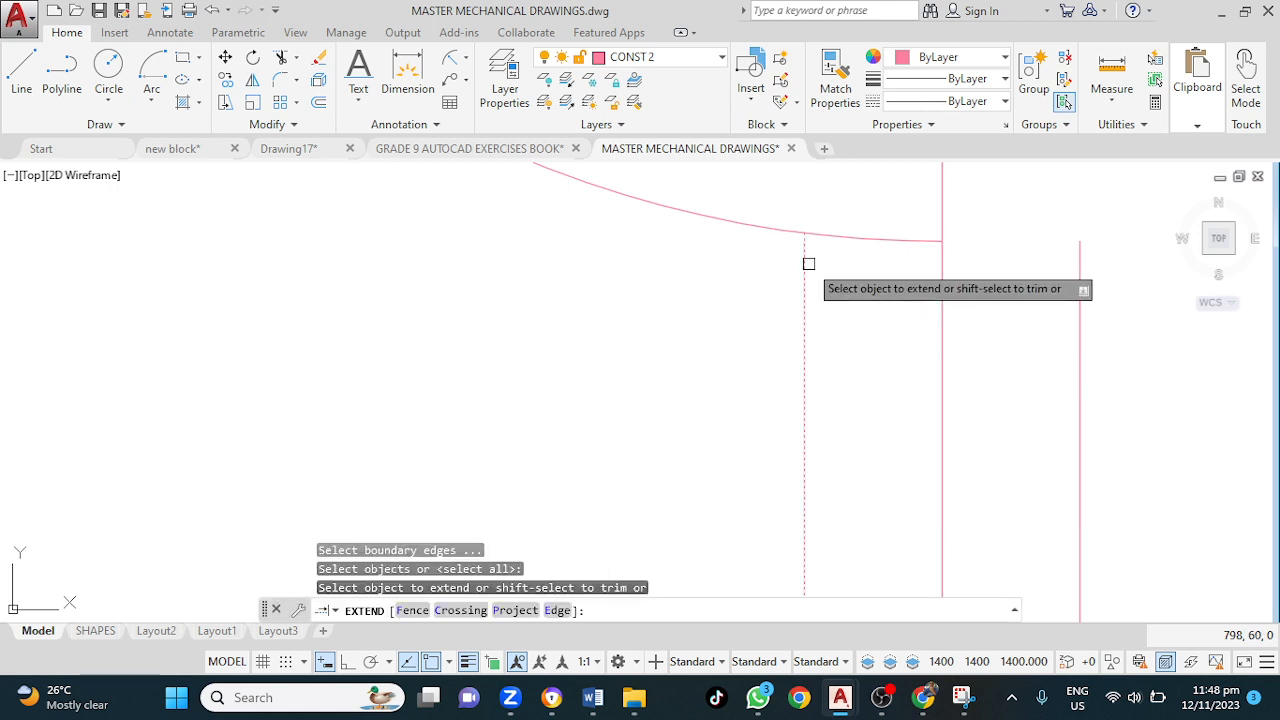
click(805, 263)
key(Escape)
scroll(867, 298, down, 5)
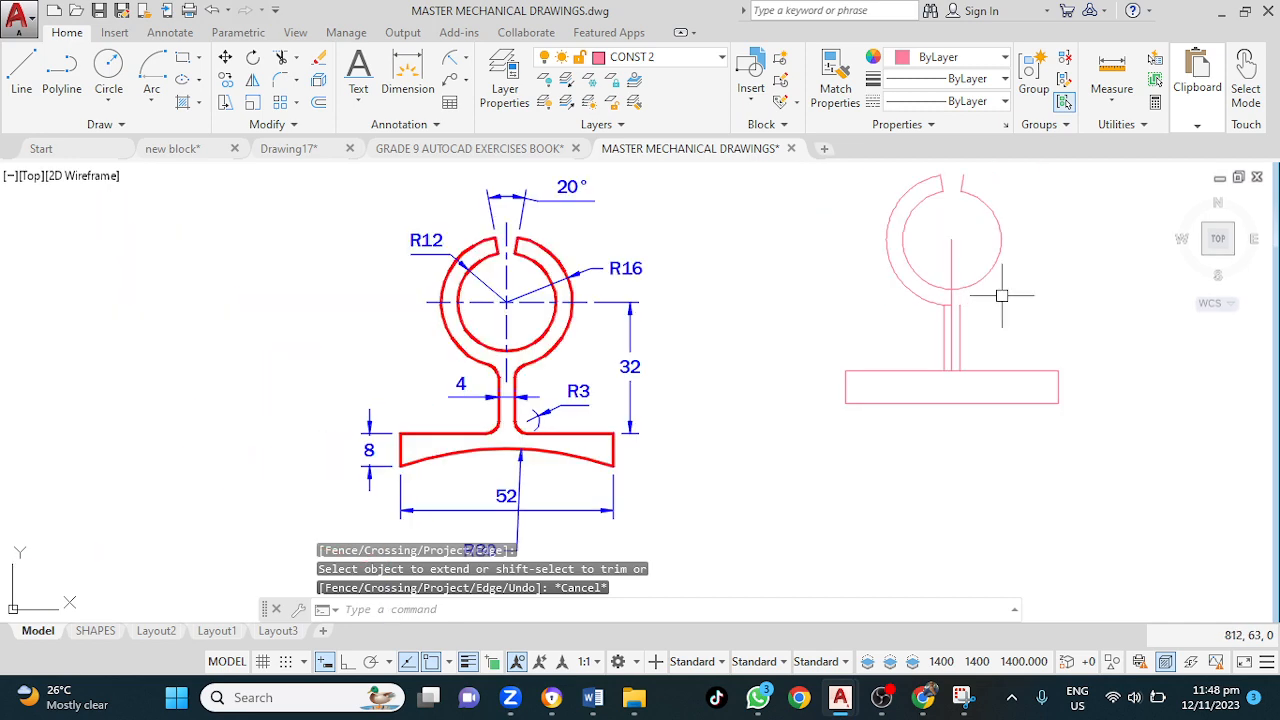
middle_drag(1001, 295, 923, 320)
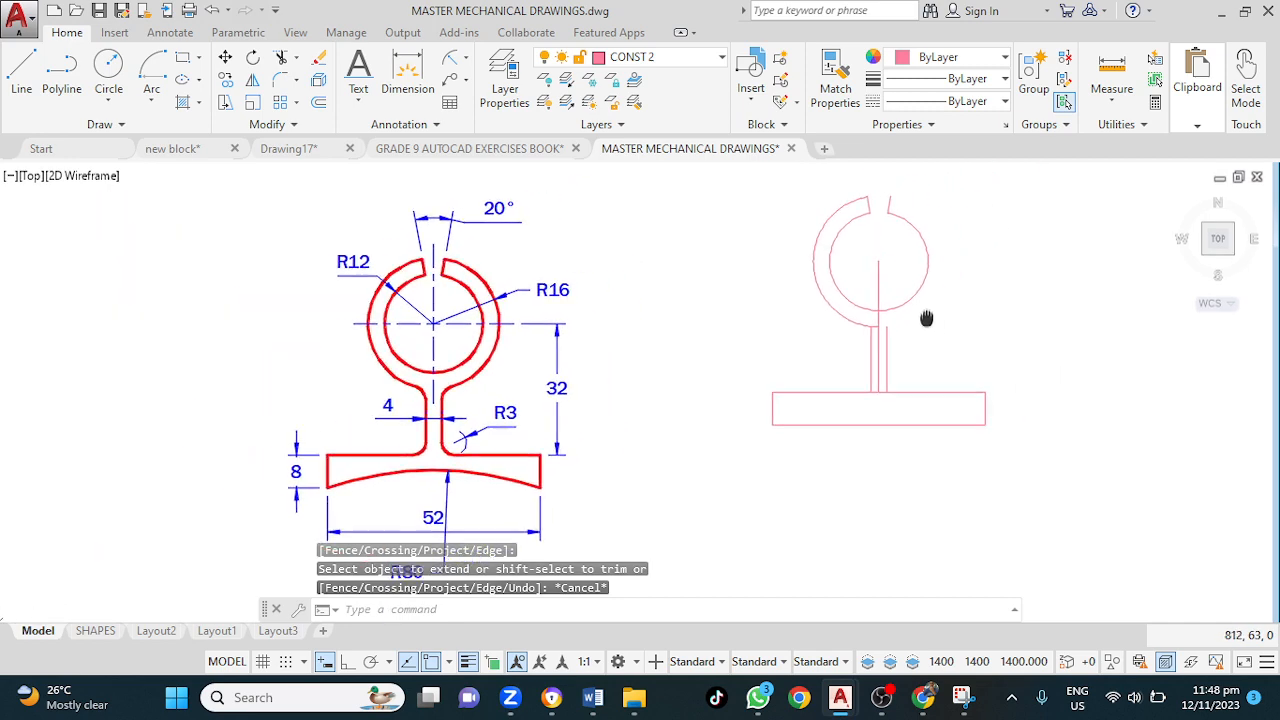
Step: Undo the left stem line's extension and the trim of the outer ring arc
click(213, 10)
click(213, 10)
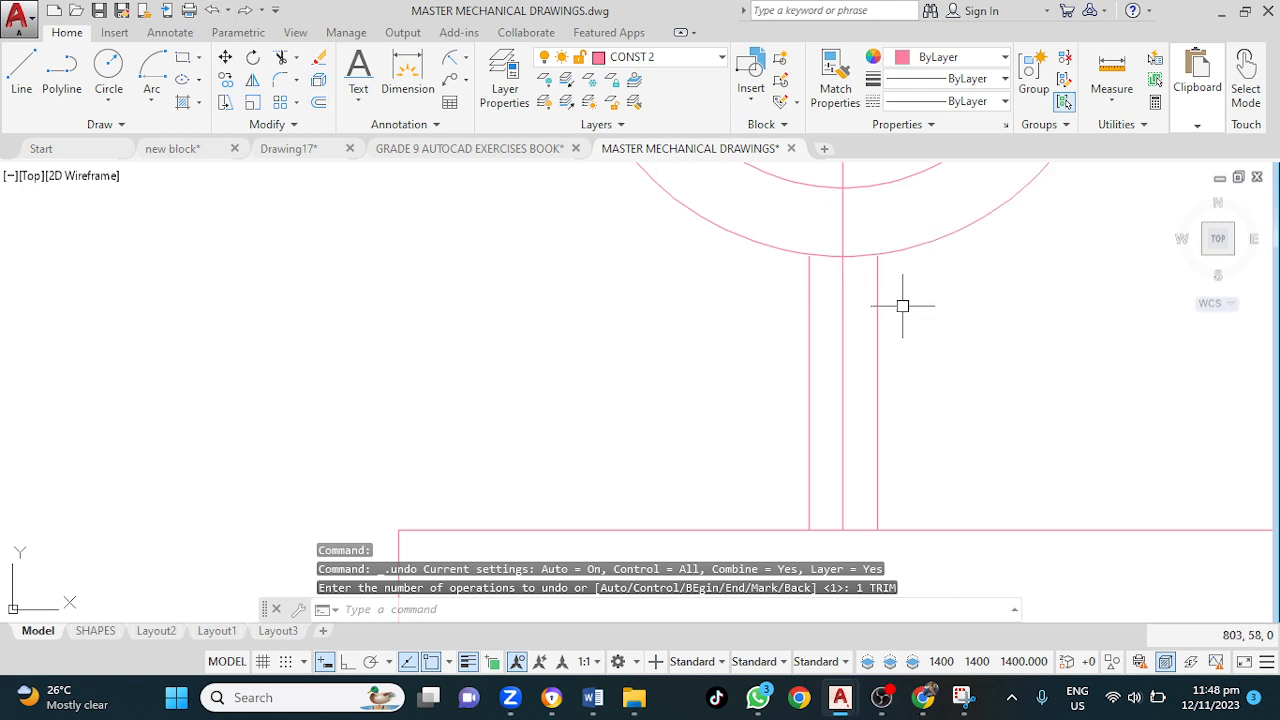
Step: Try stretching the upper end of the right stem line past the outer ring arc, and undo the stretch
middle_drag(890, 291, 690, 353)
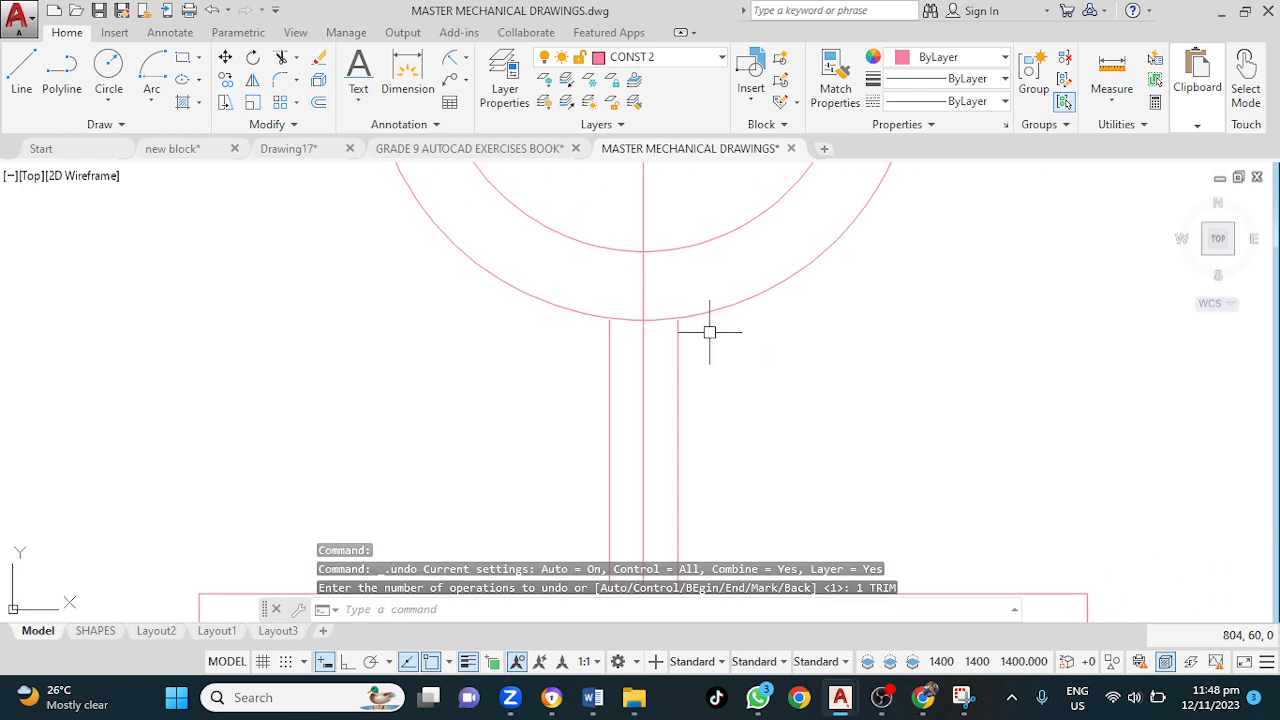
scroll(709, 332, down, 2)
scroll(680, 329, up, 3)
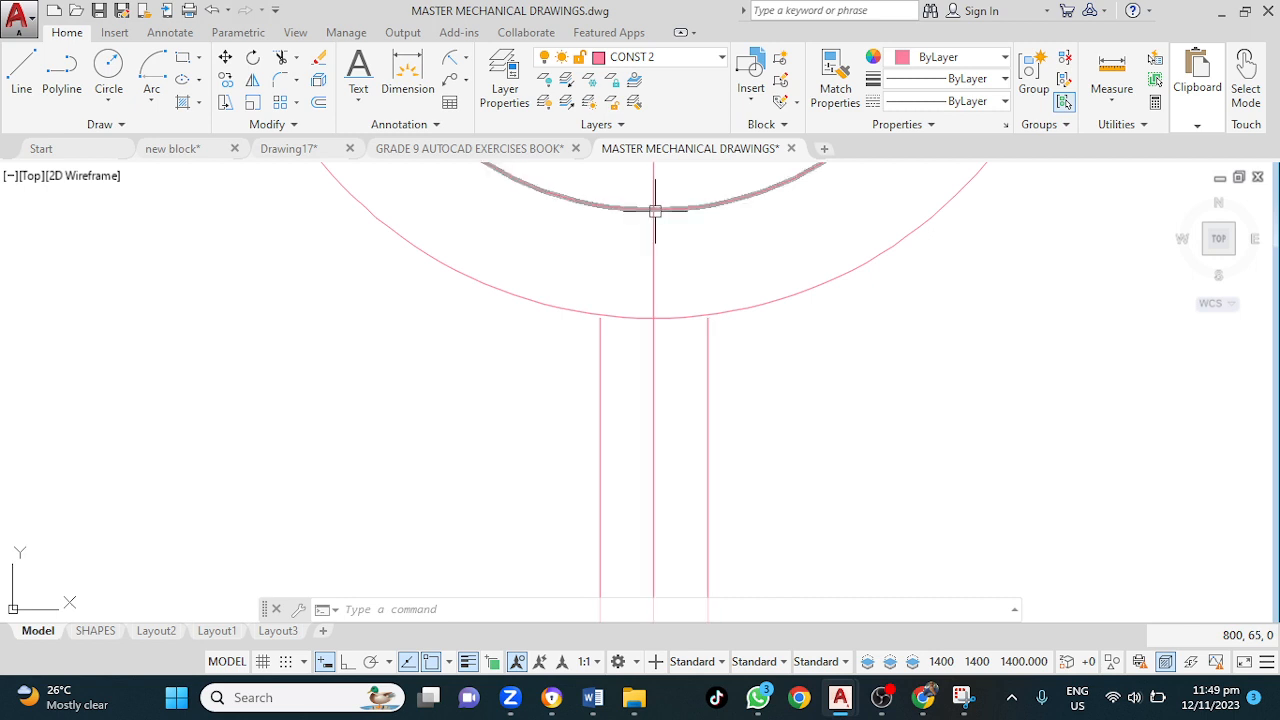
click(707, 350)
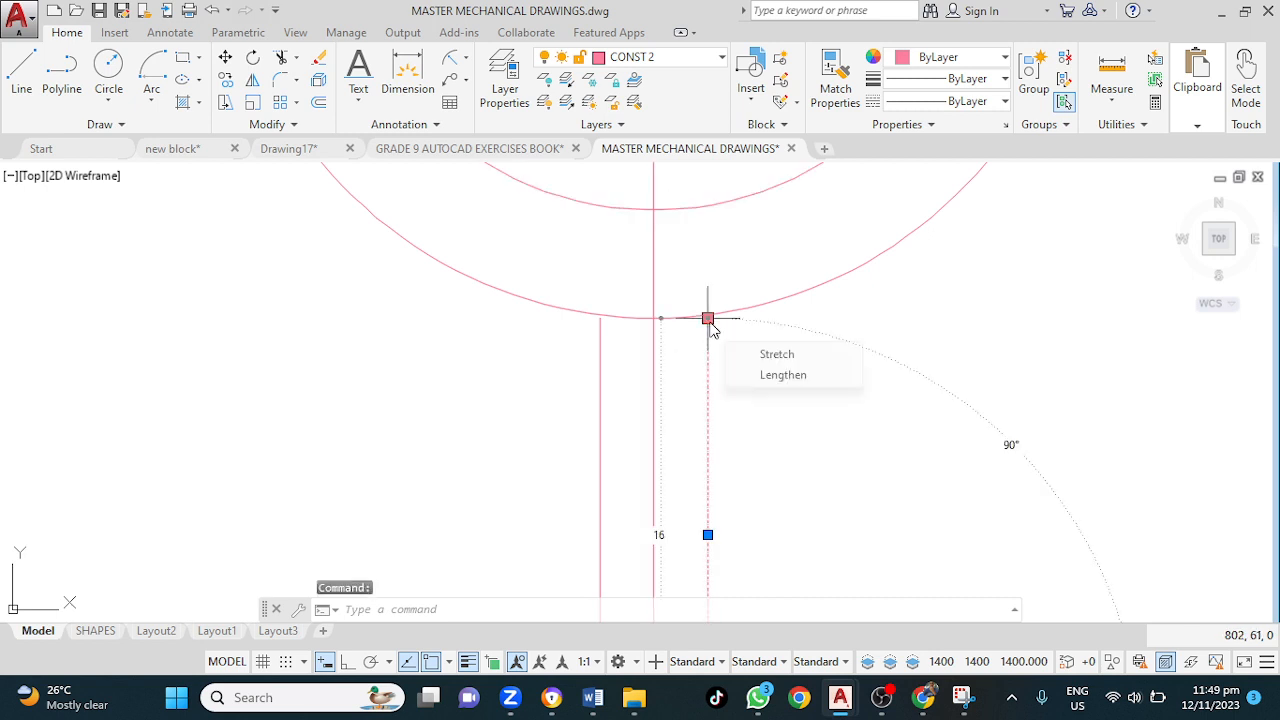
click(707, 318)
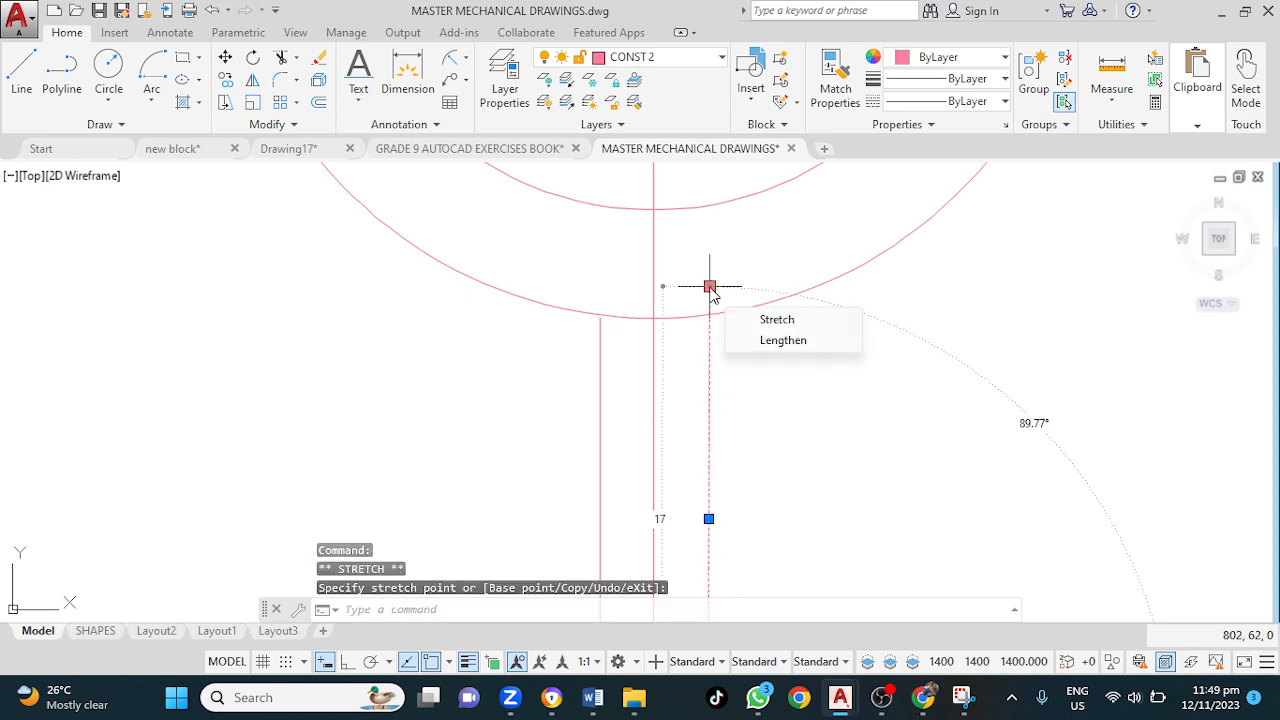
click(710, 286)
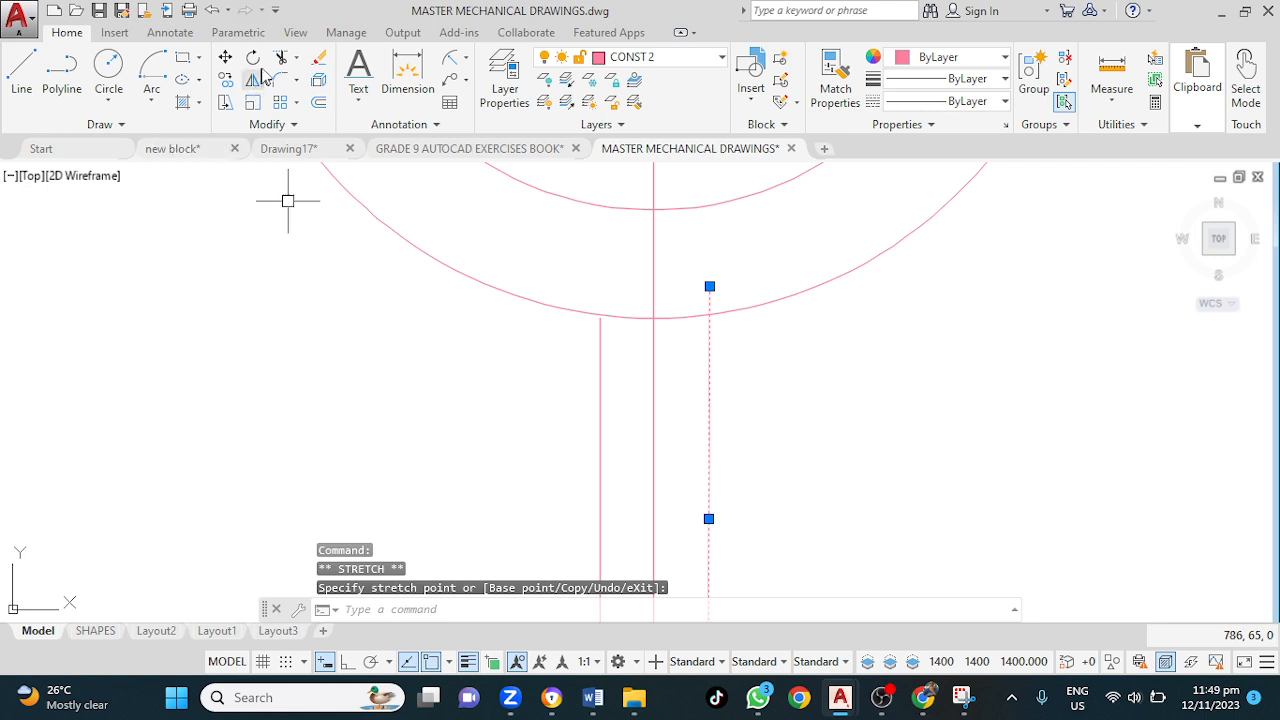
key(Escape)
click(212, 10)
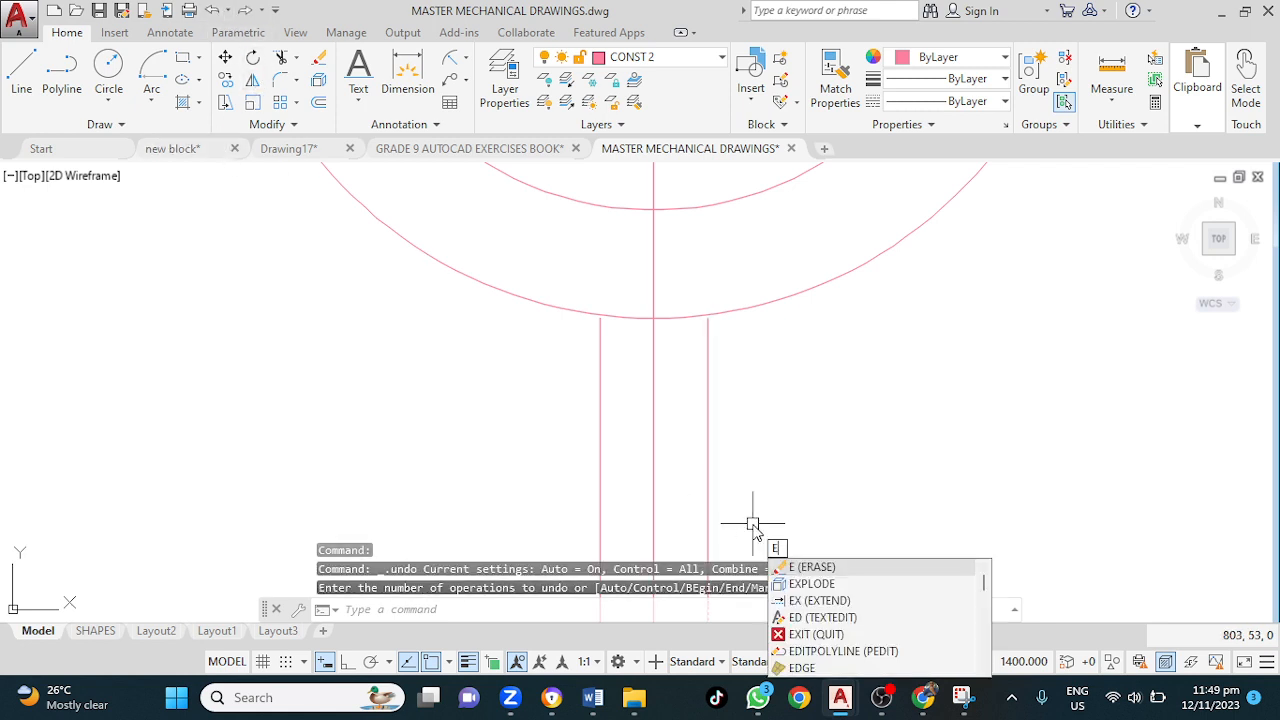
Step: Extend both outer stem lines up to the outer ring arc
text(x)
key(Return)
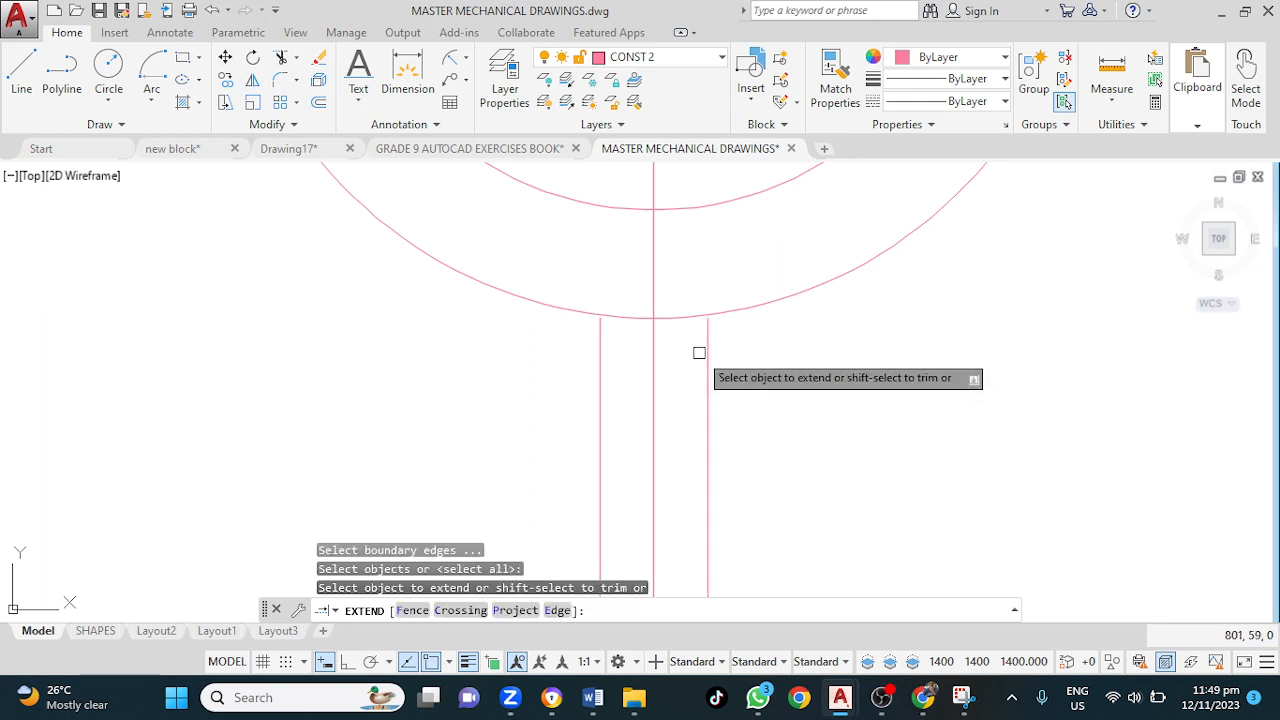
click(600, 354)
key(Escape)
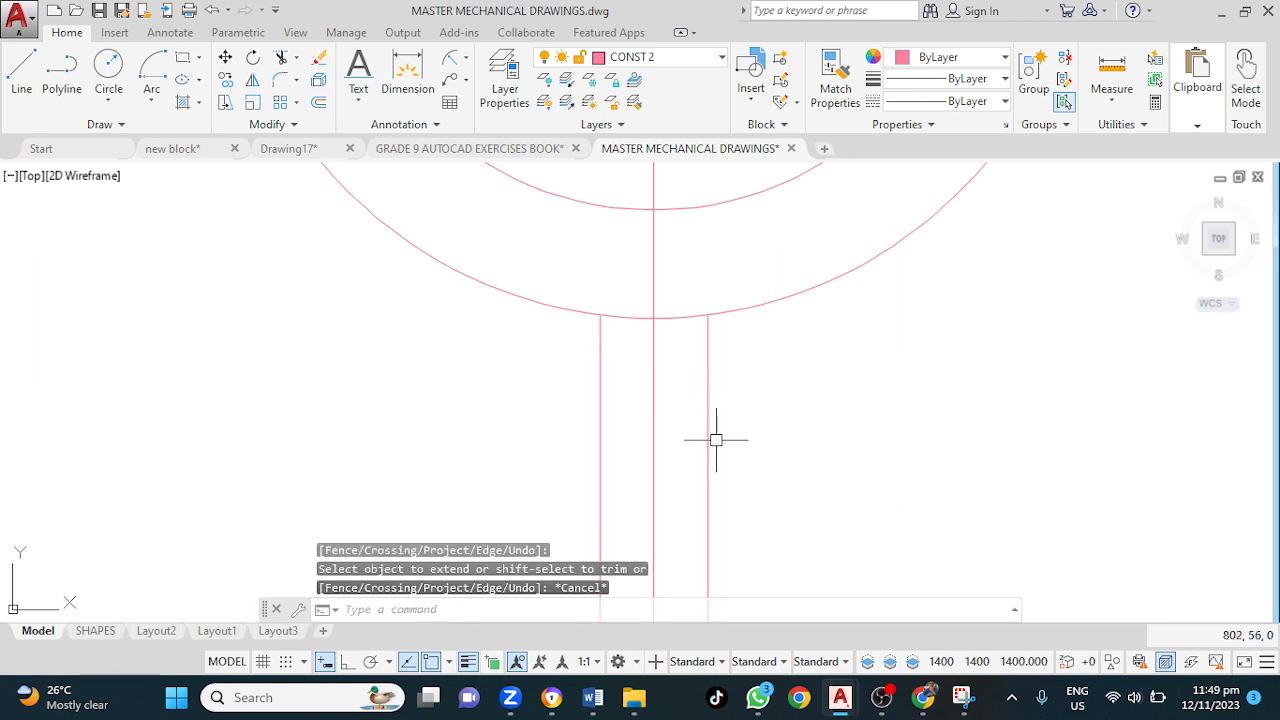
Step: Trim away the outer ring arc and the base's top edge between the two outer stem lines
text(tr)
key(space)
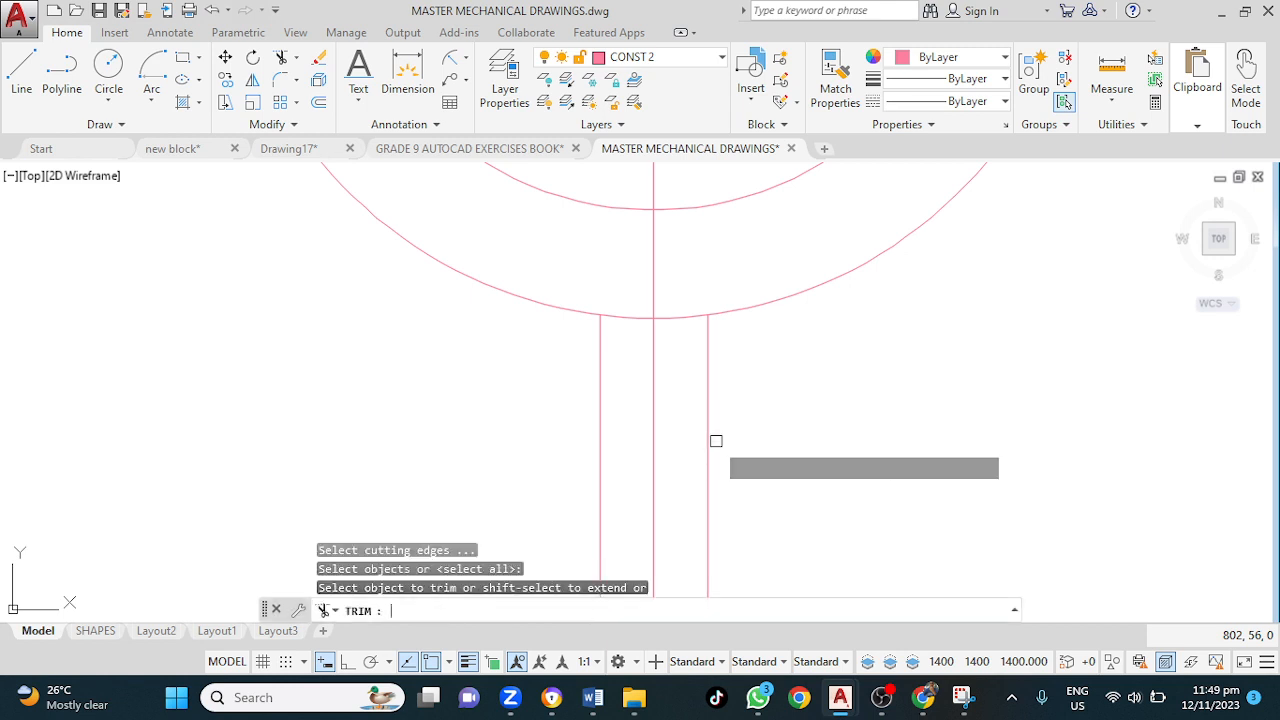
click(680, 317)
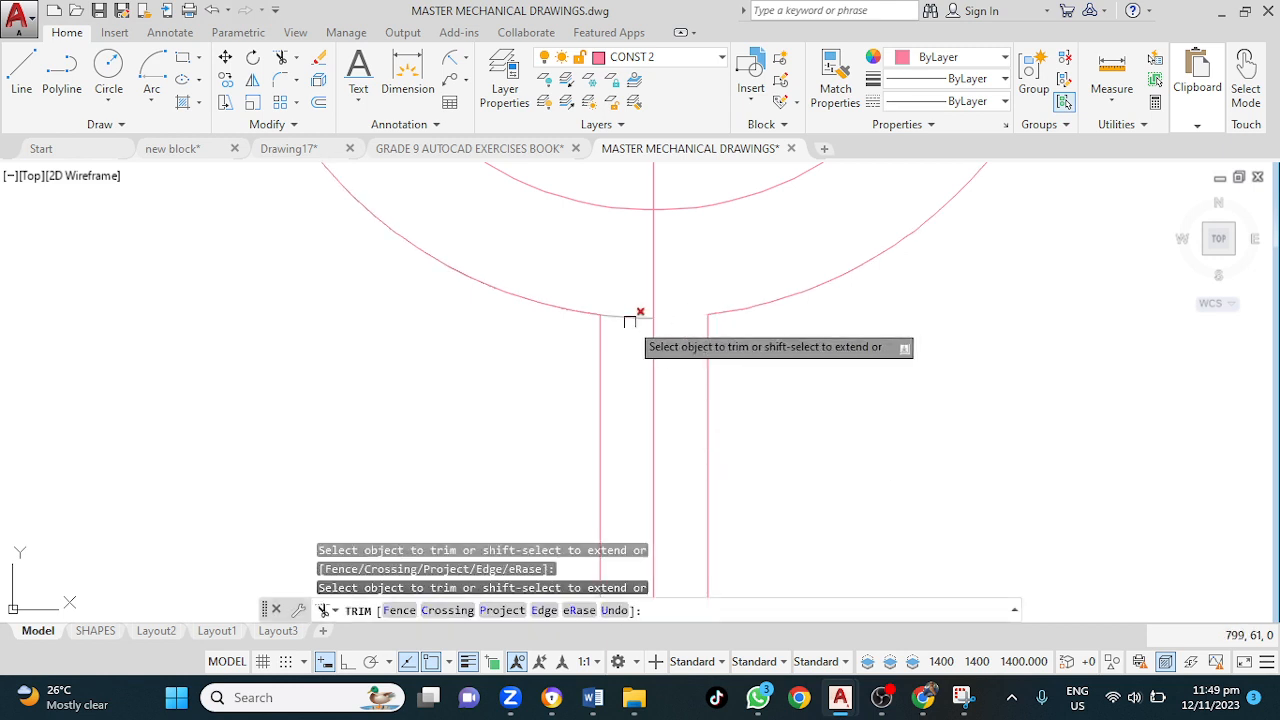
scroll(760, 400, down, 6)
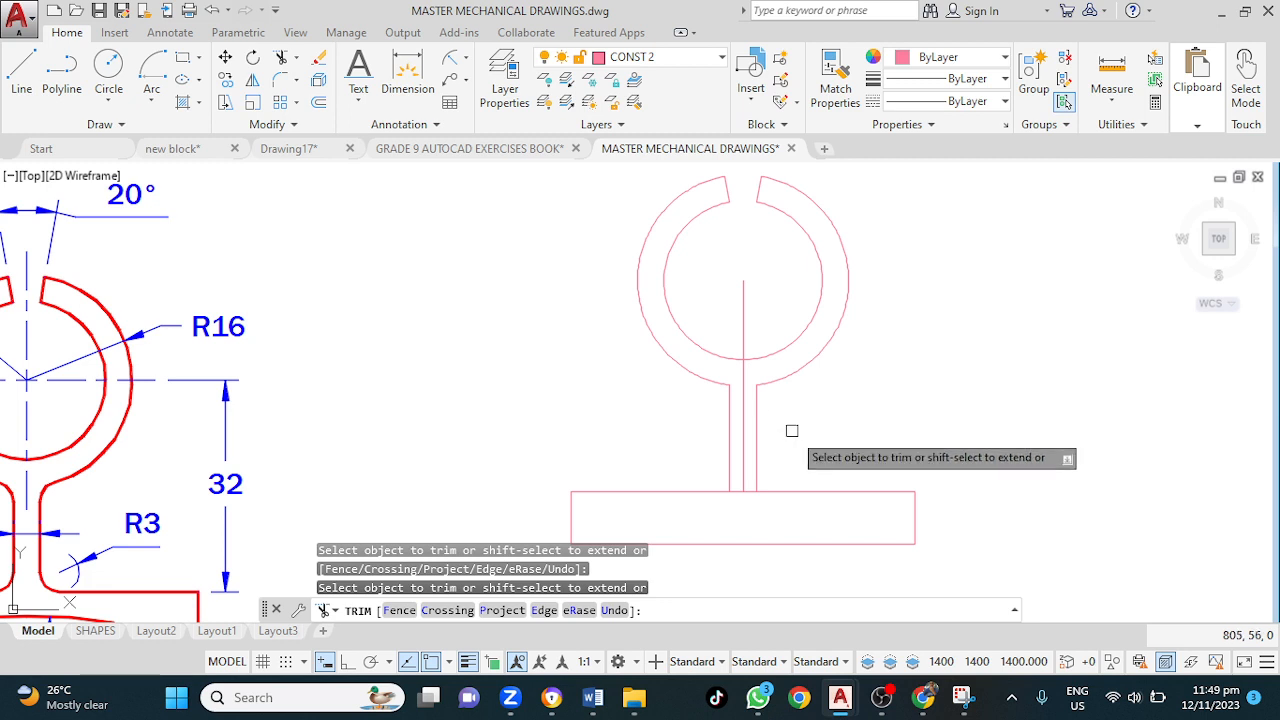
scroll(737, 491, up, 6)
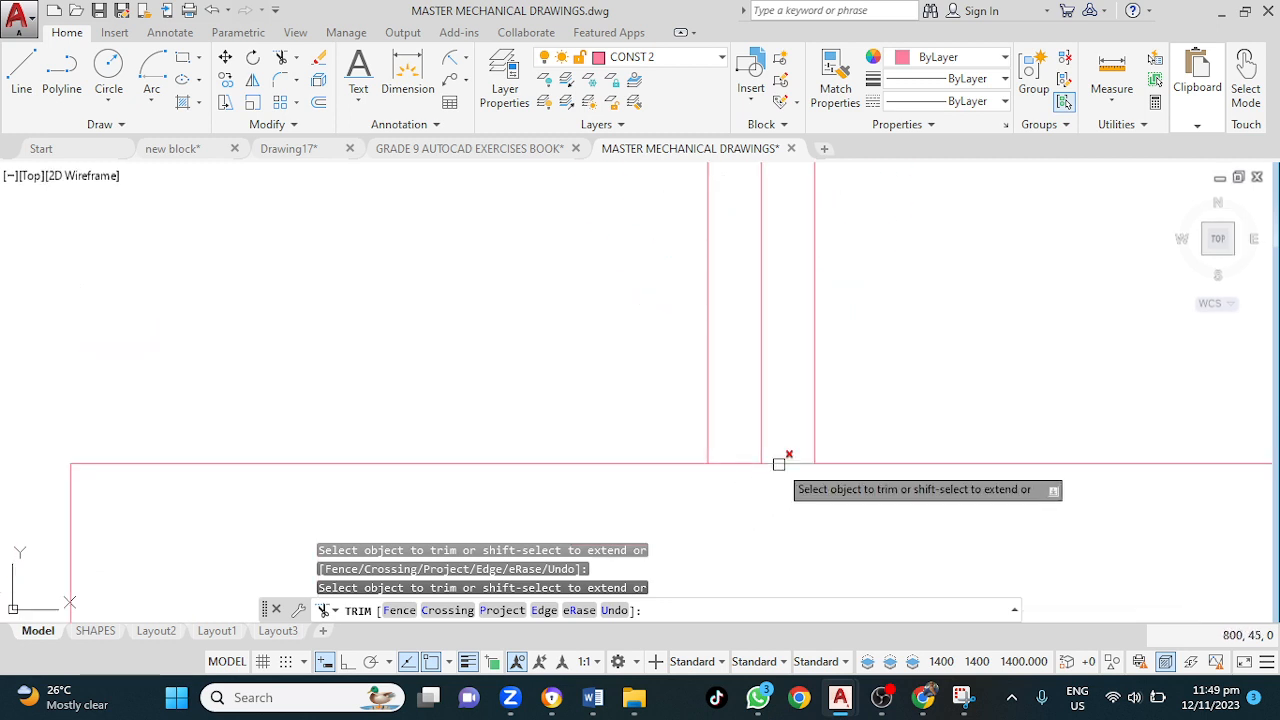
click(738, 463)
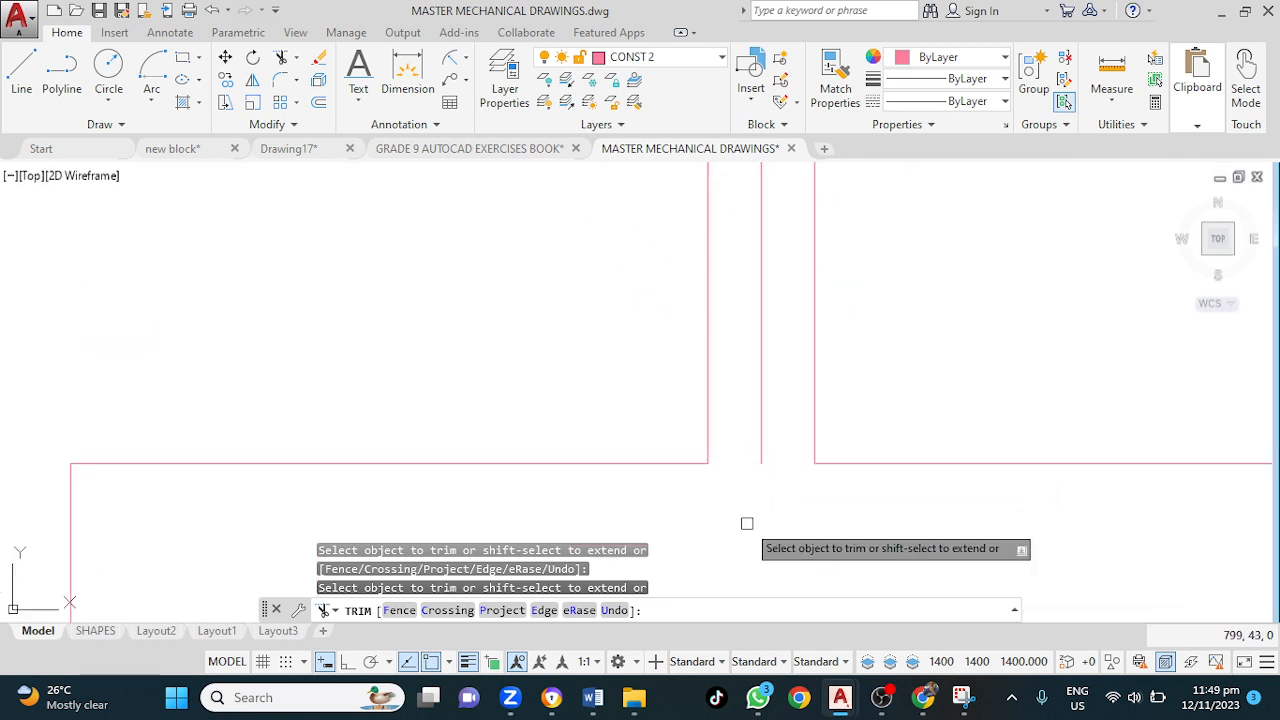
key(Escape)
scroll(766, 492, down, 6)
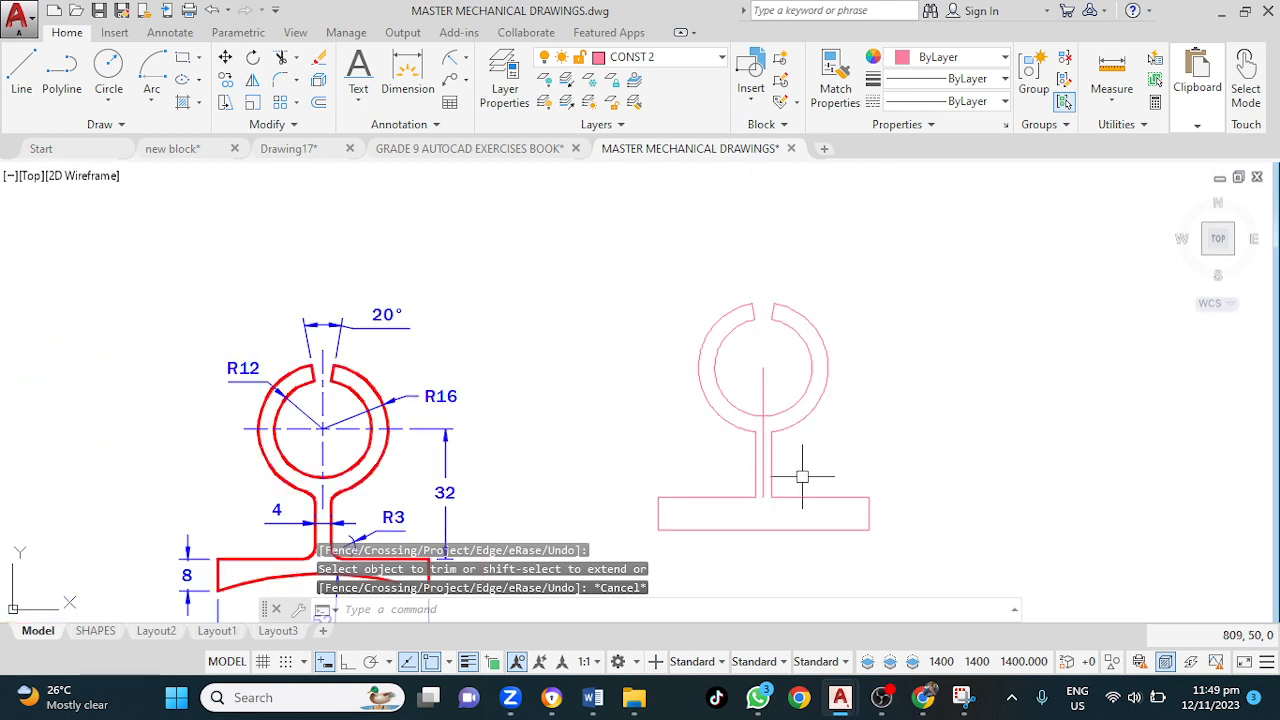
Step: Fillet both junctions between the outer ring arc and the outer stem lines with a radius of 3
middle_drag(802, 477, 706, 426)
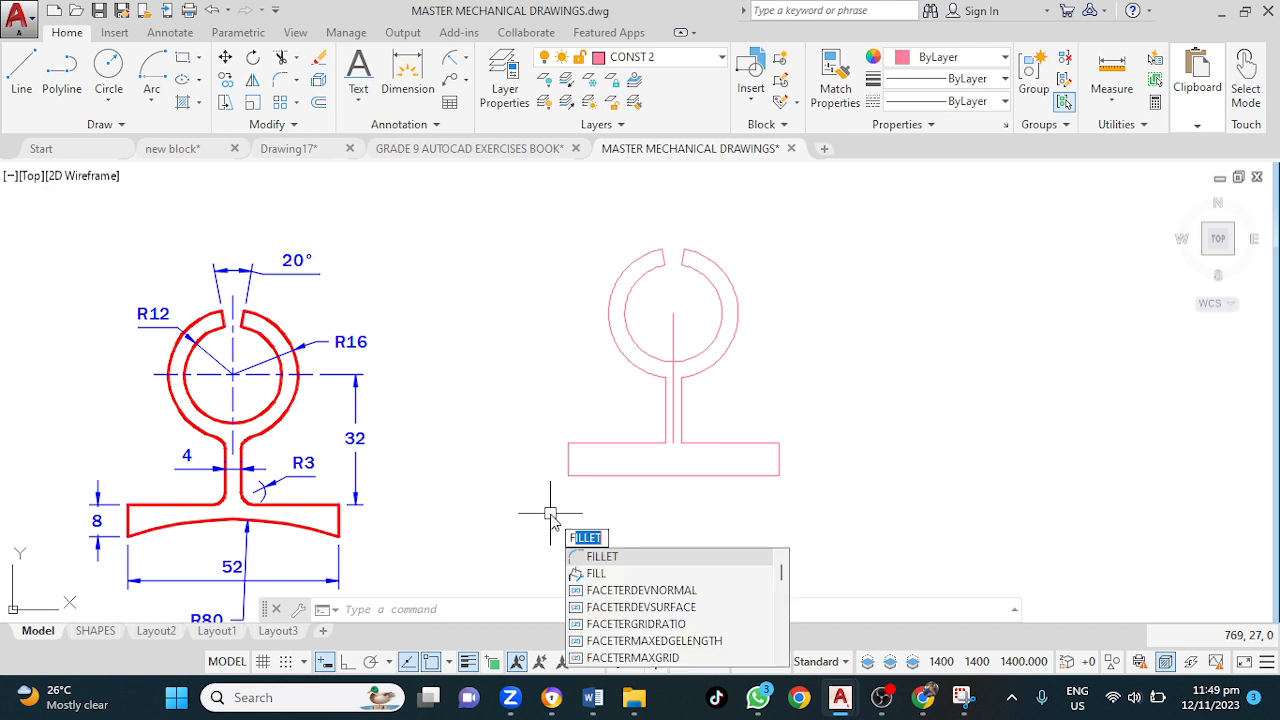
key(Return)
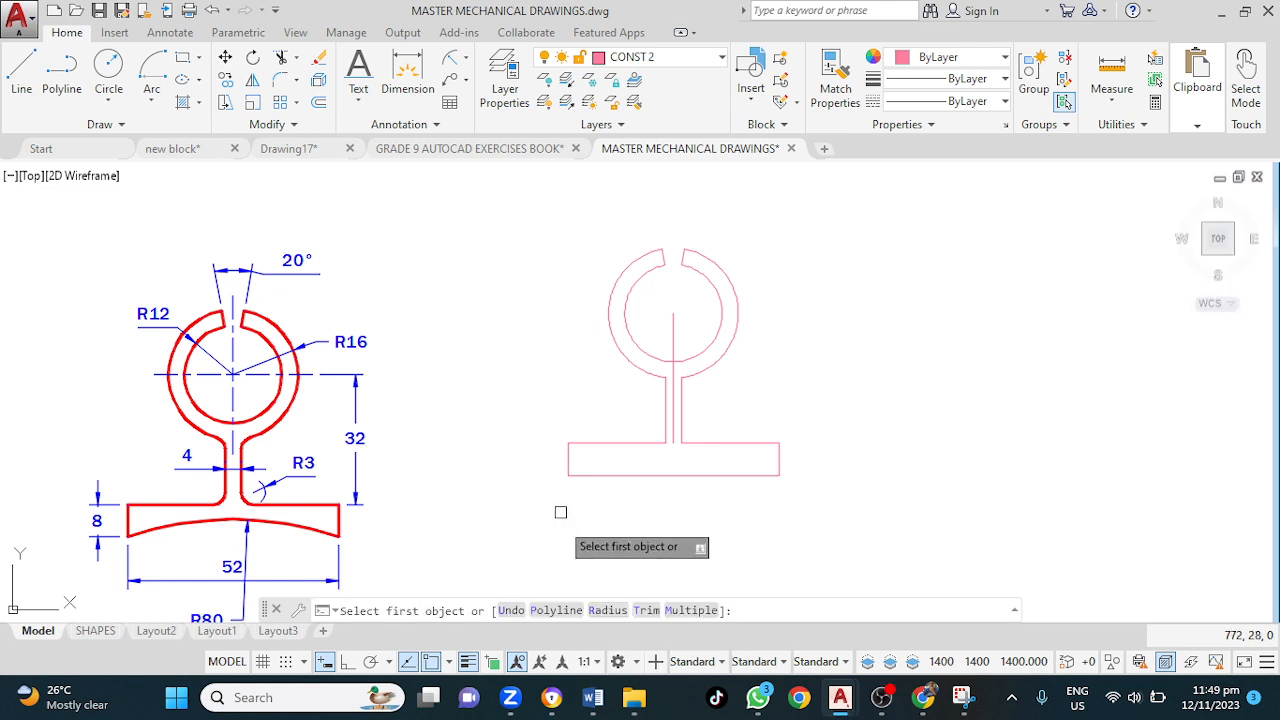
click(607, 610)
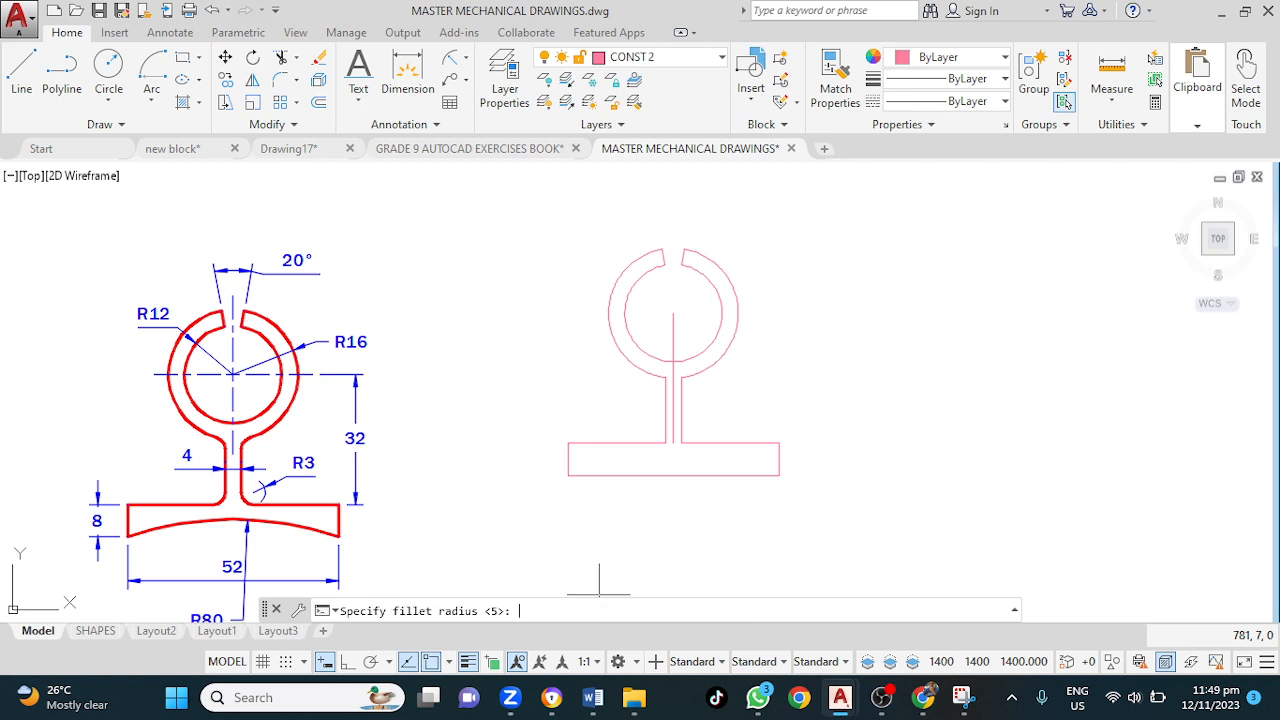
key(Return)
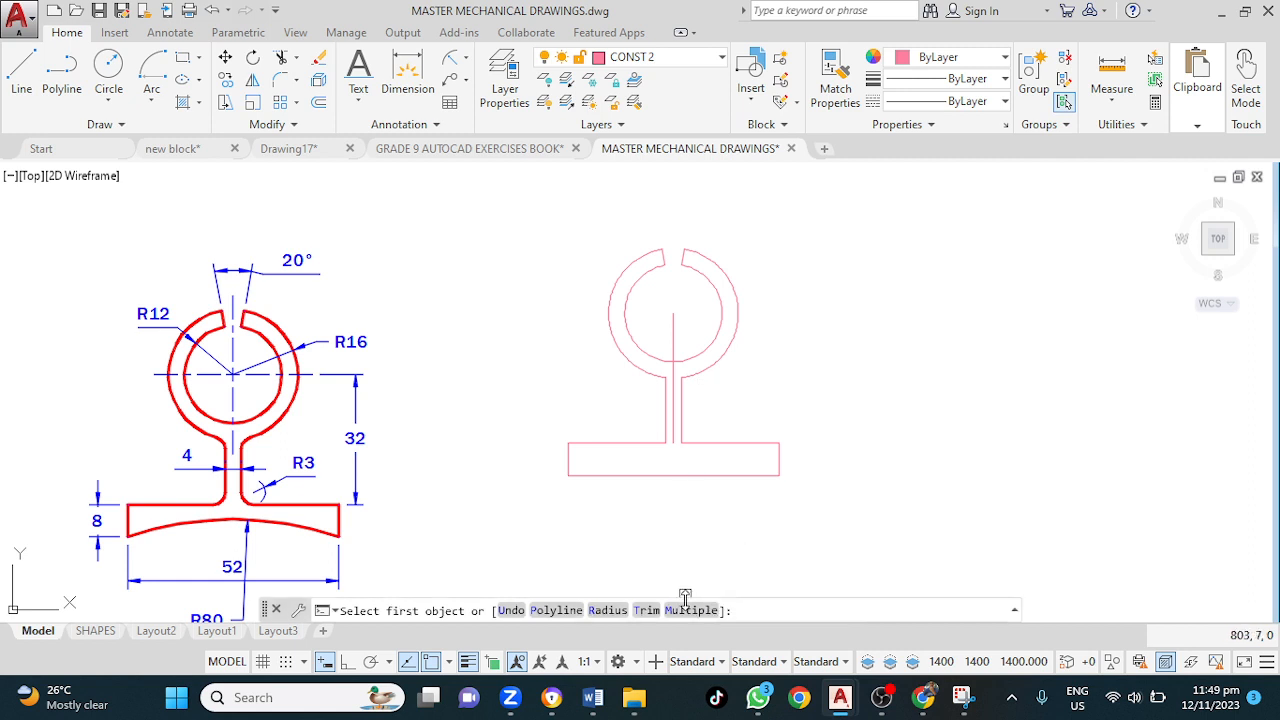
click(689, 369)
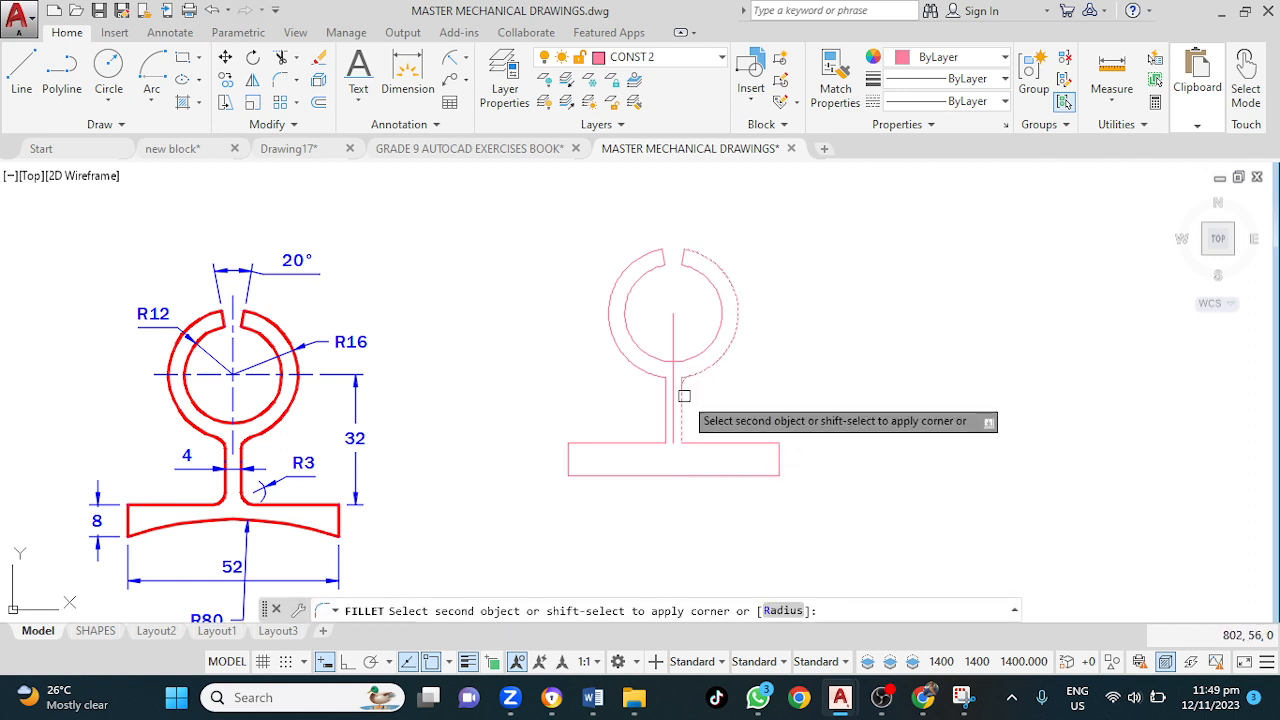
click(684, 396)
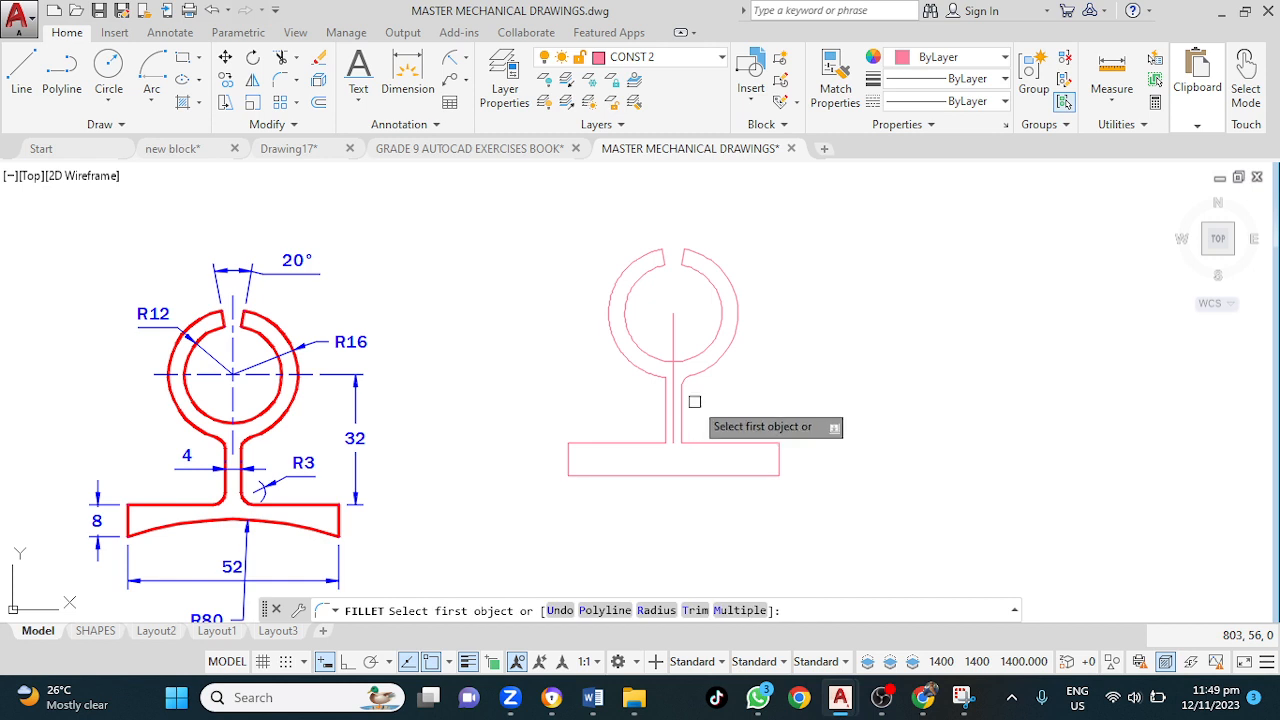
click(647, 376)
click(665, 403)
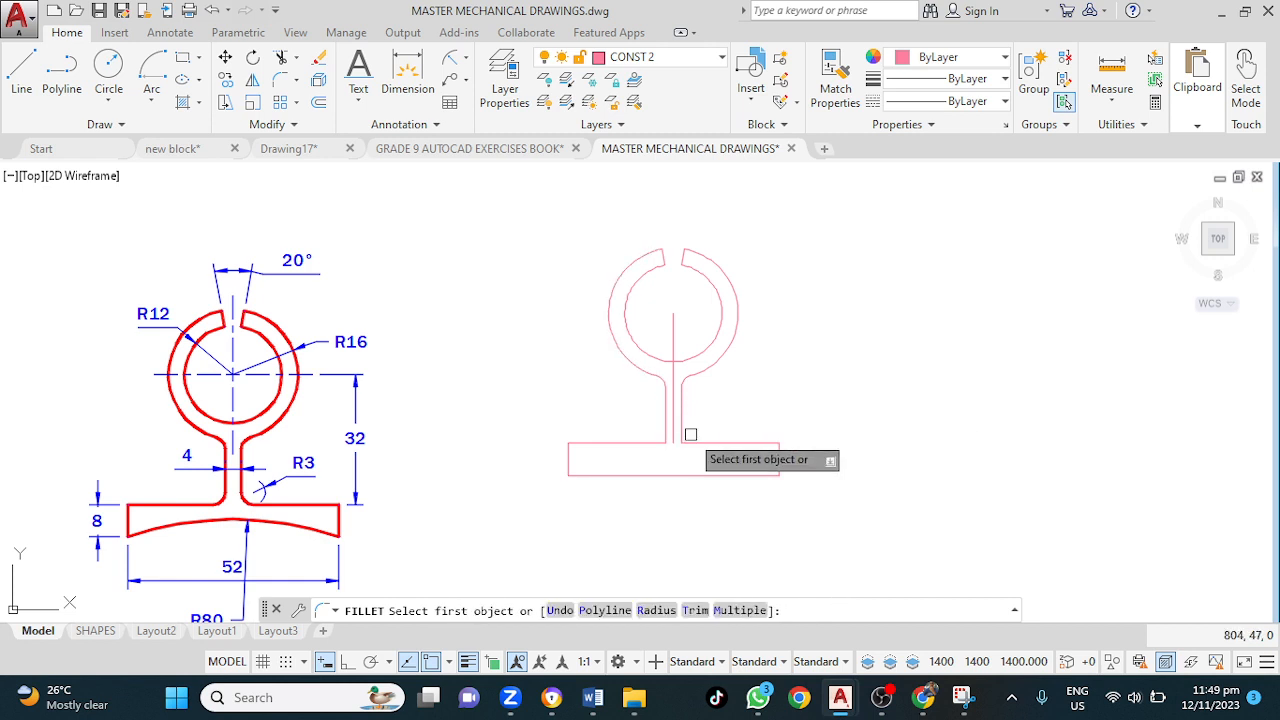
Step: Fillet both corners where the outer stem lines meet the base's top edge, using the same radius
scroll(690, 434, up, 4)
click(665, 434)
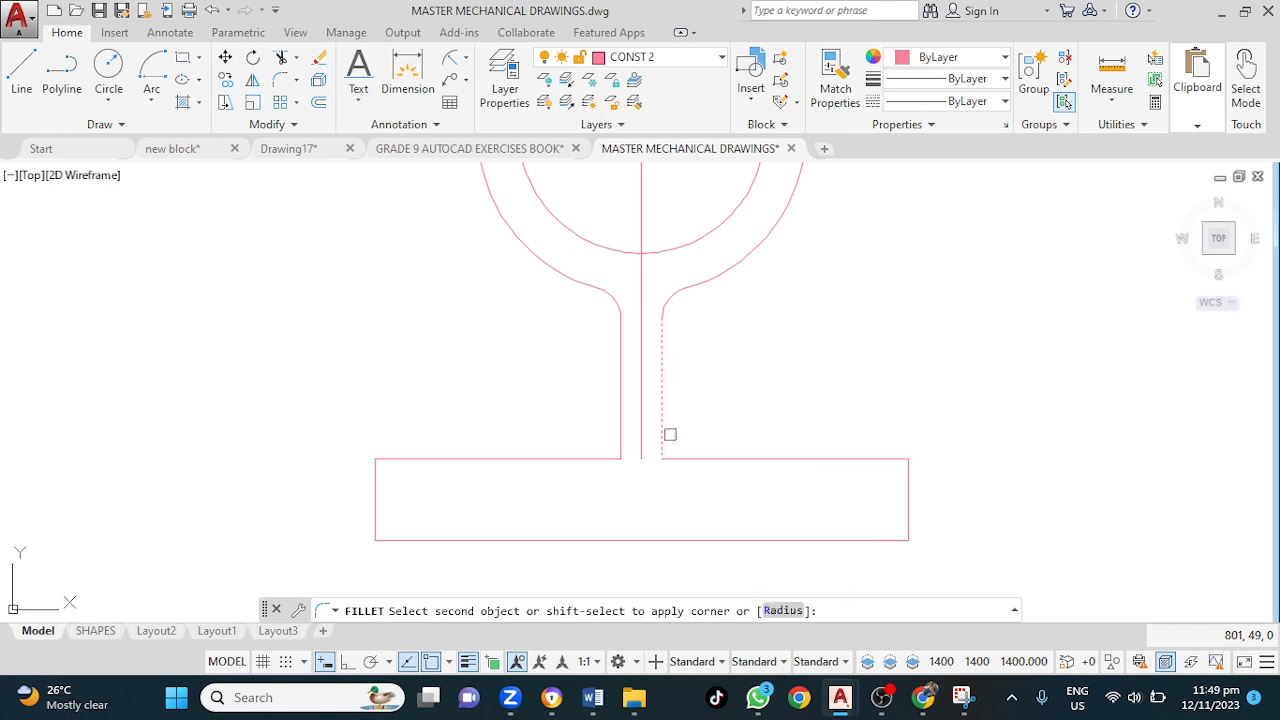
click(691, 457)
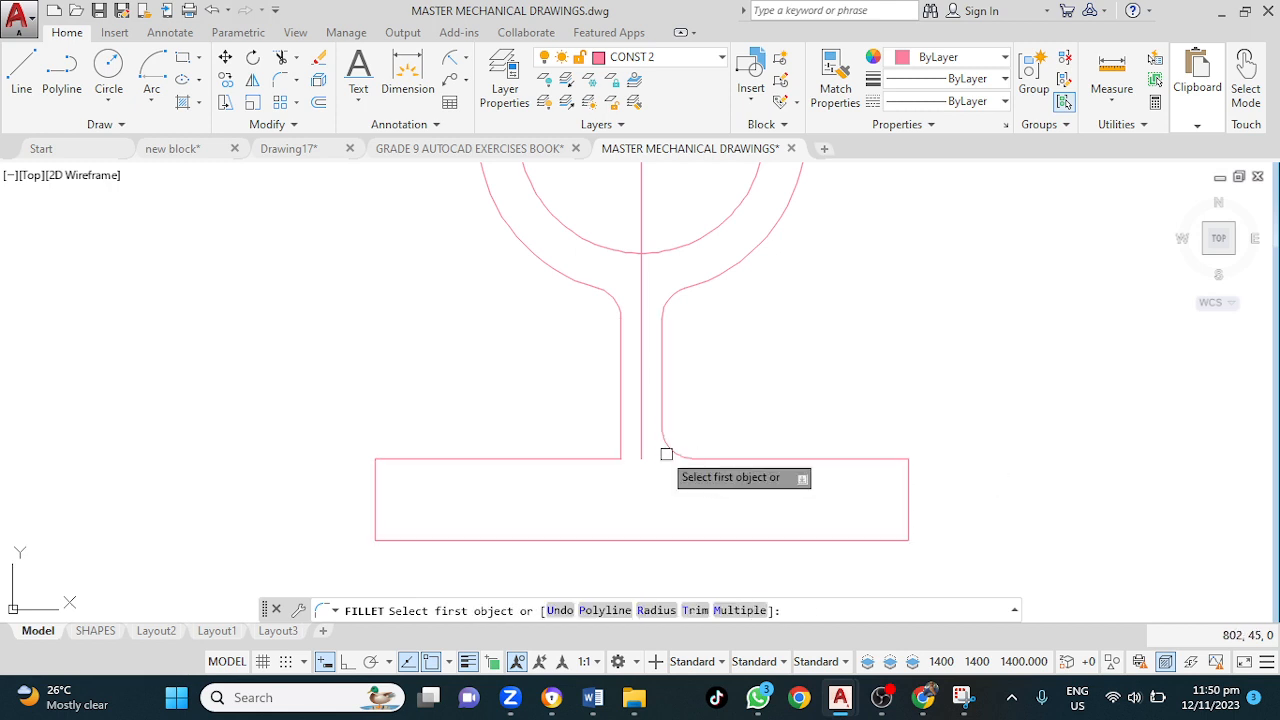
click(620, 429)
click(604, 459)
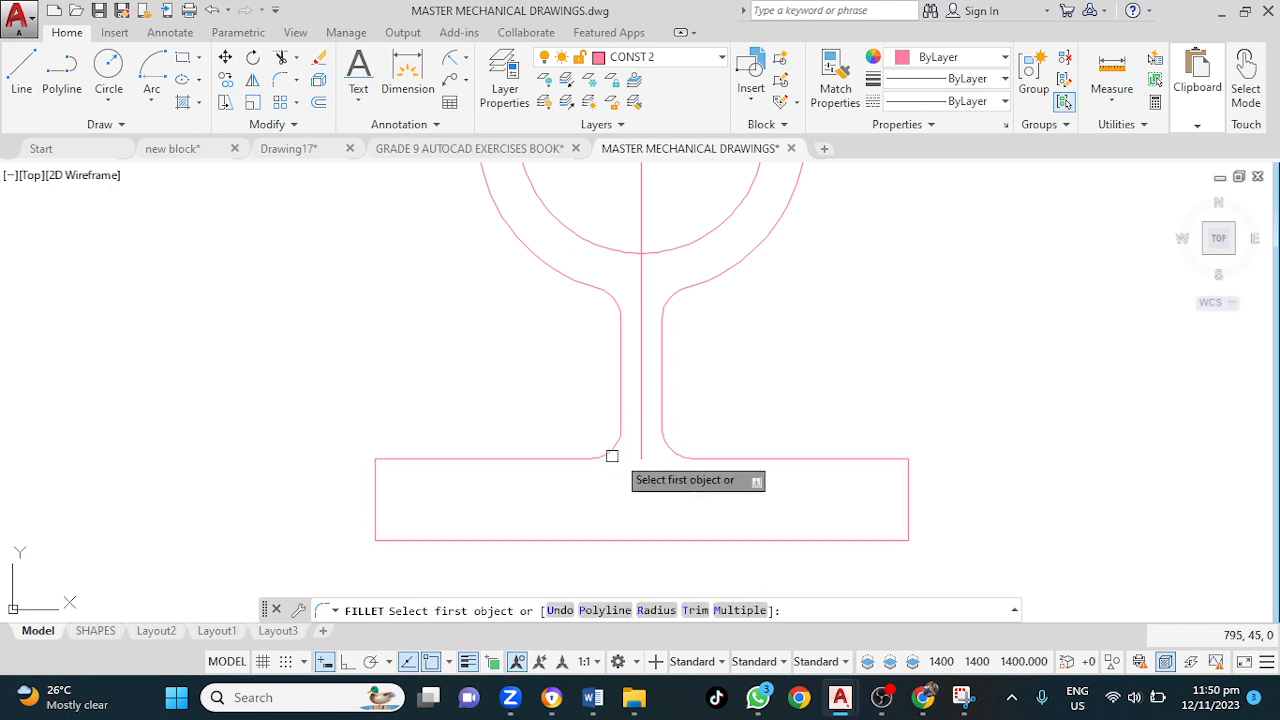
scroll(700, 437, down, 4)
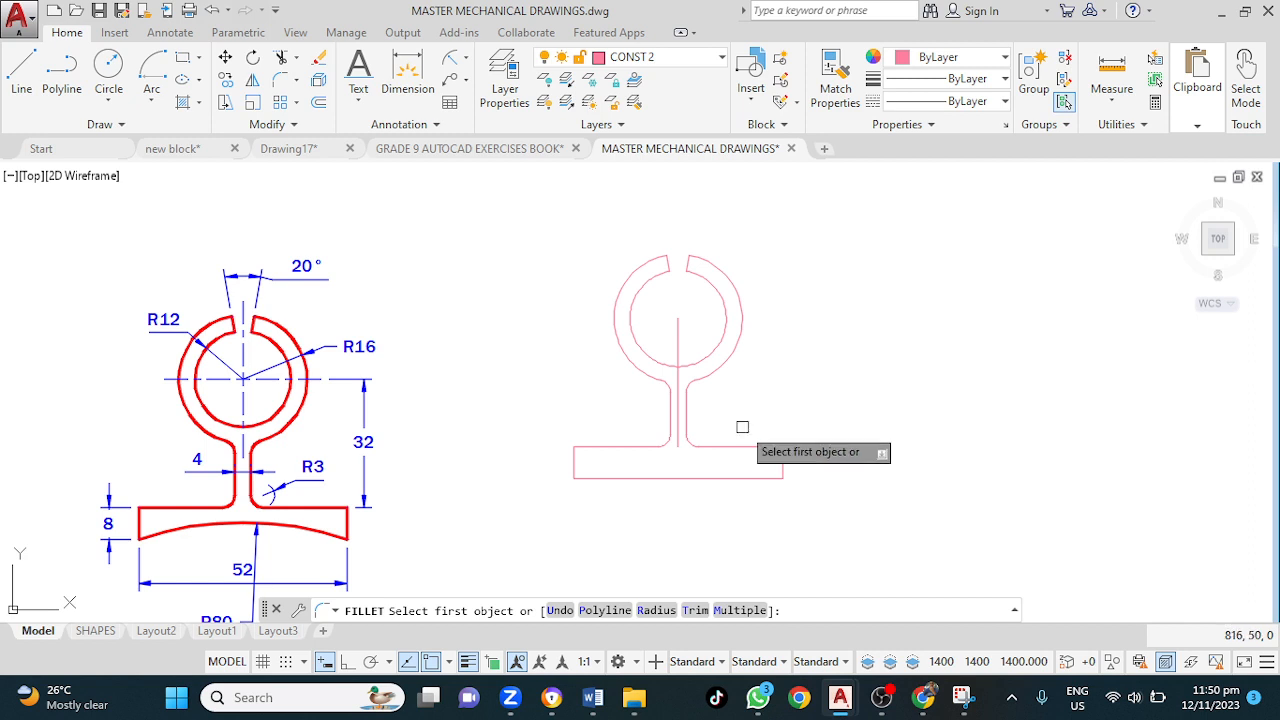
key(Escape)
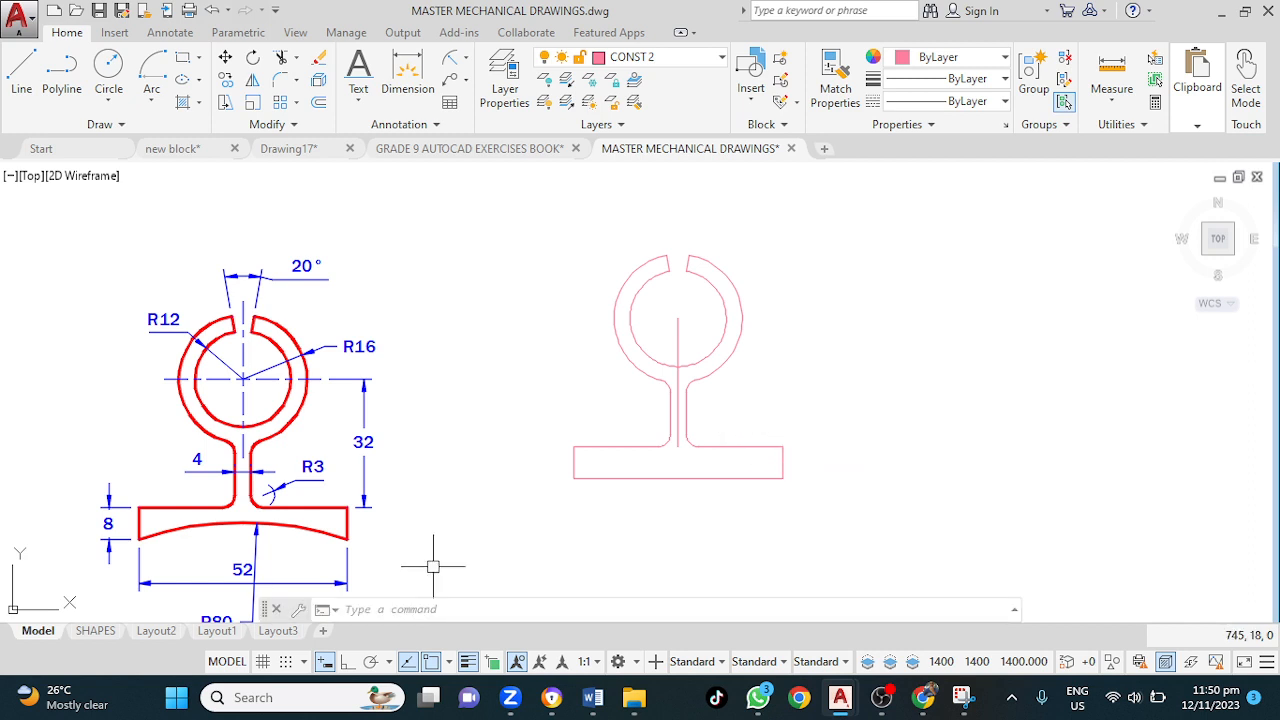
middle_drag(435, 547, 488, 428)
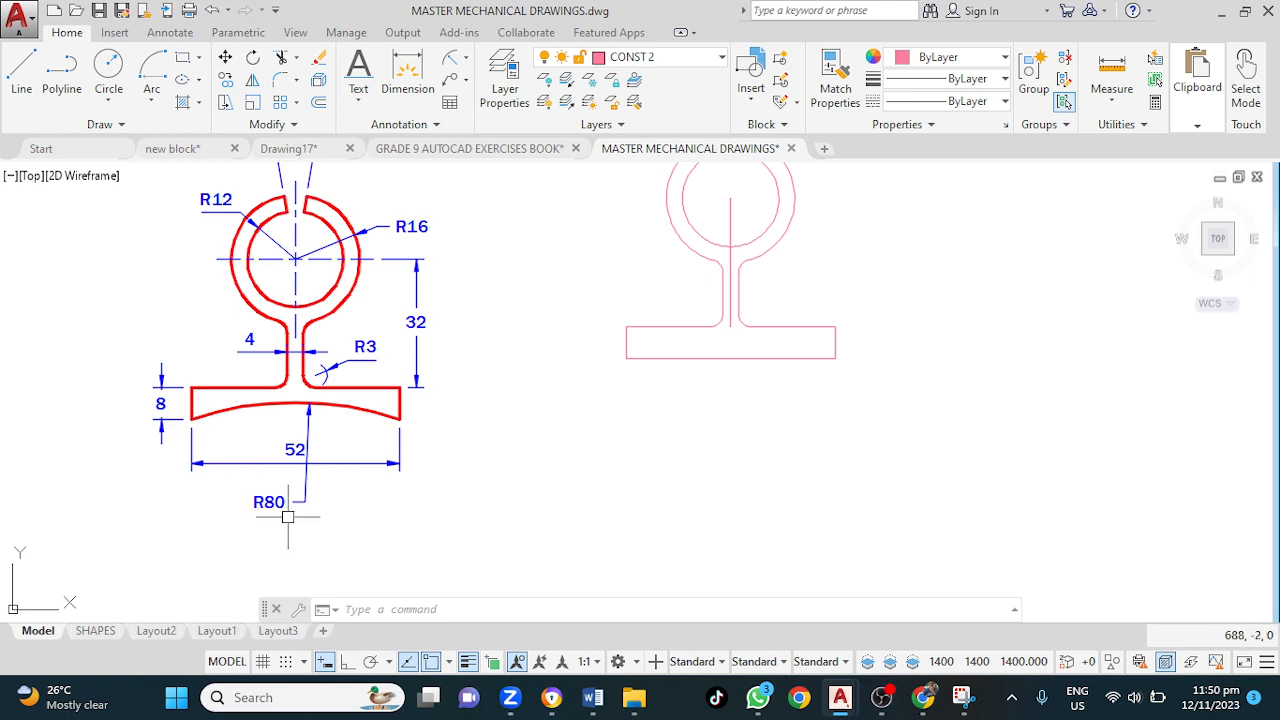
click(153, 104)
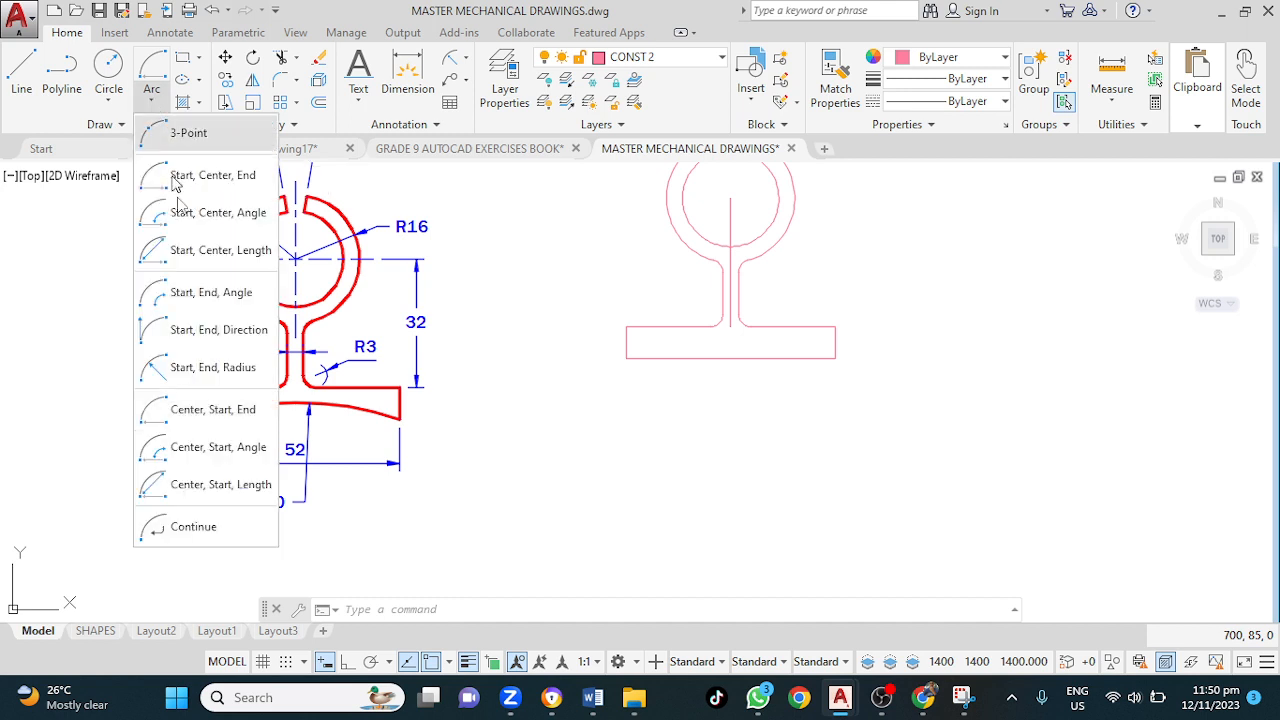
click(205, 410)
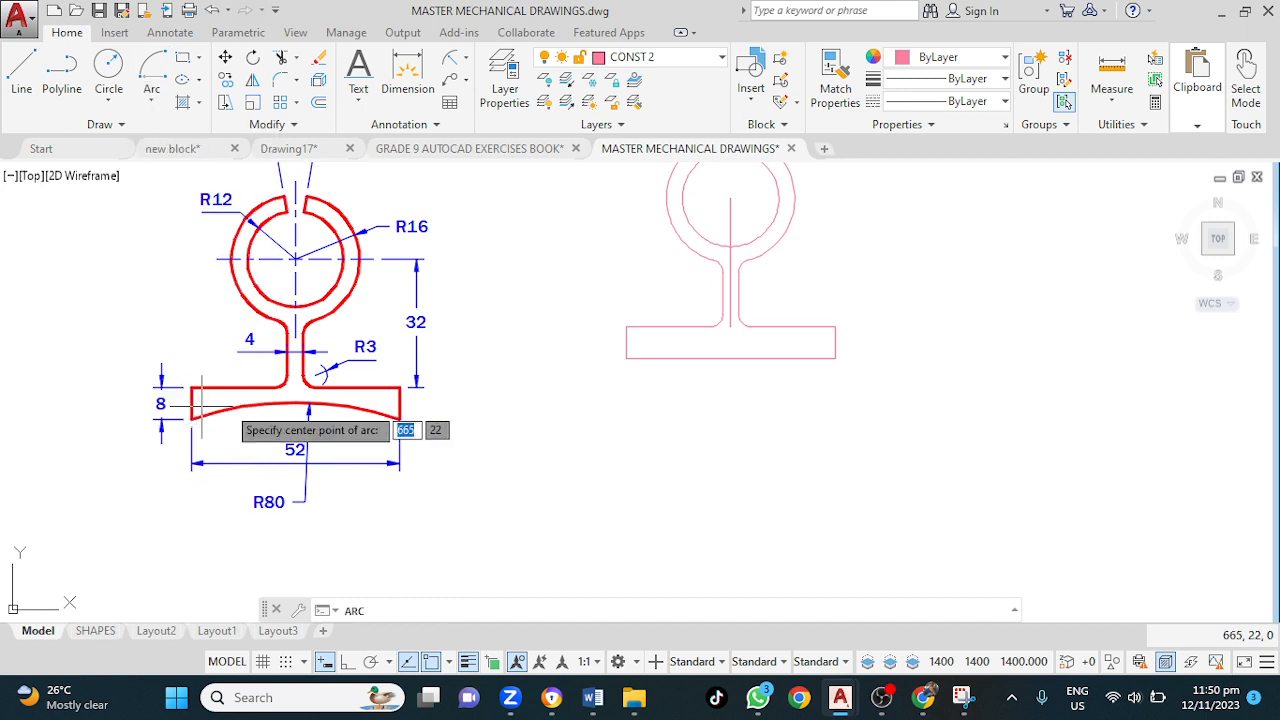
click(835, 358)
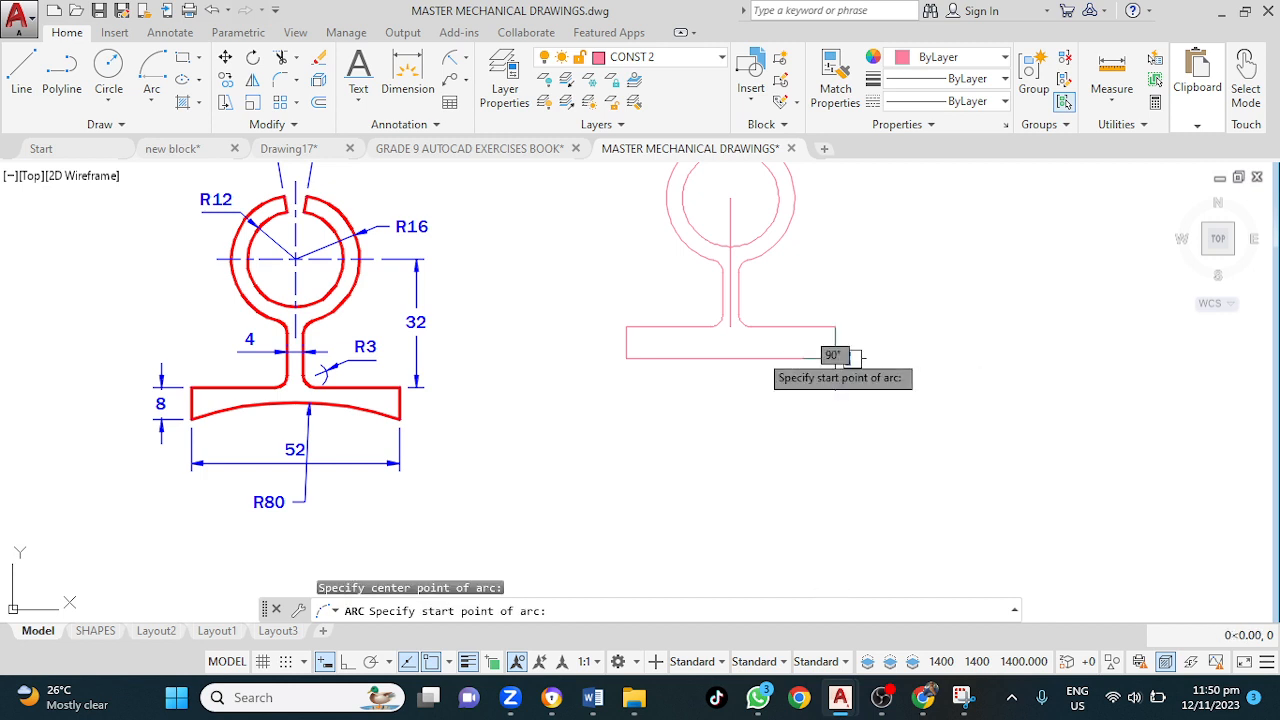
click(626, 358)
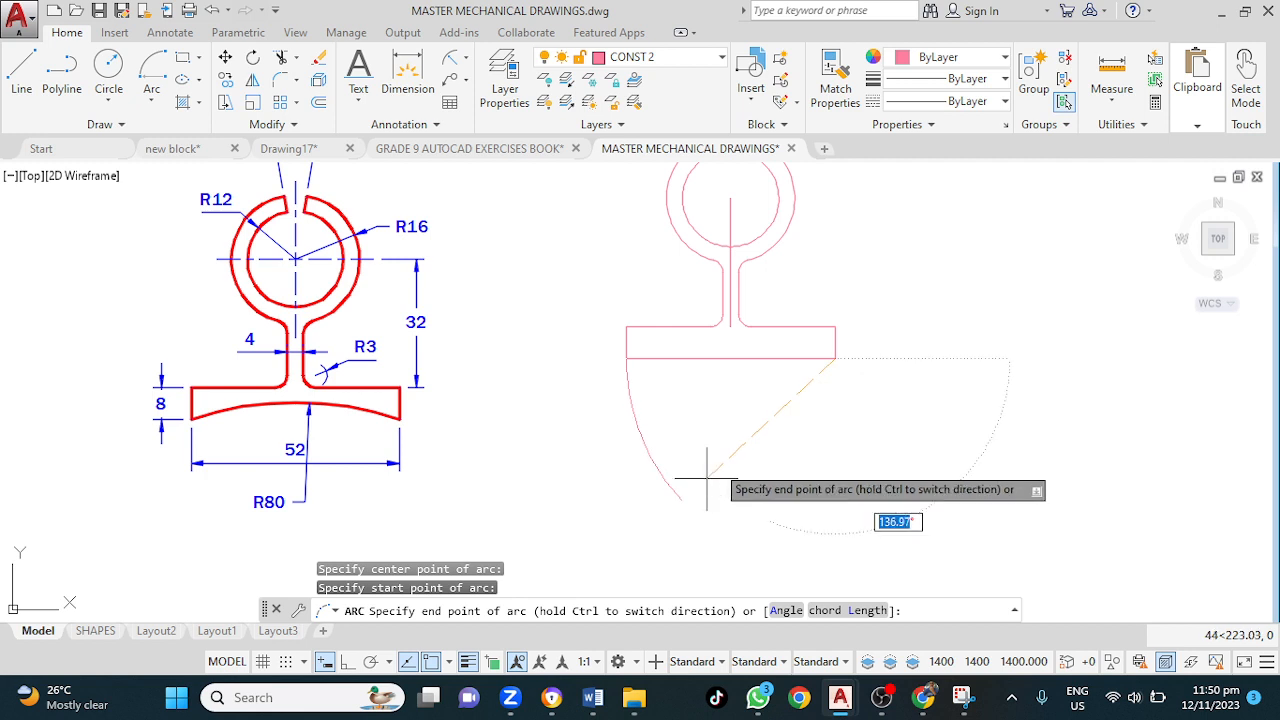
key(Escape)
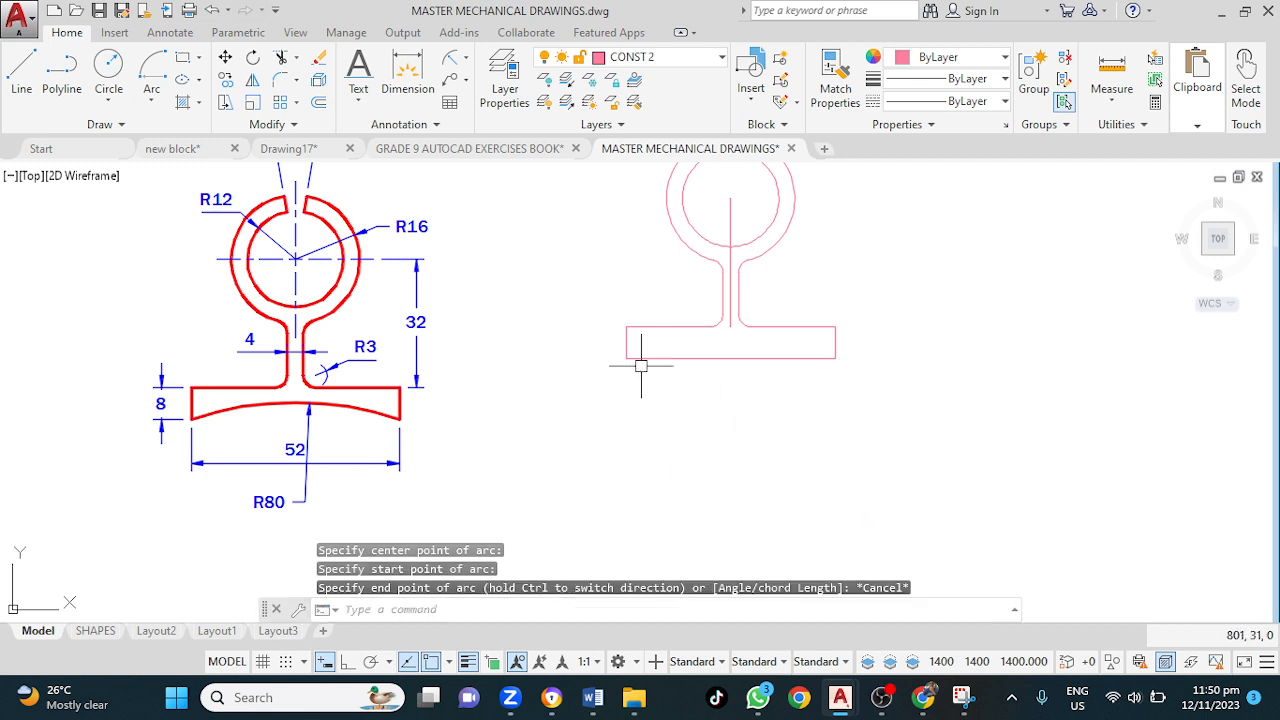
Step: Try a Start, End, Radius arc from the base's lower right corner to its lower left corner with radius 52
click(152, 100)
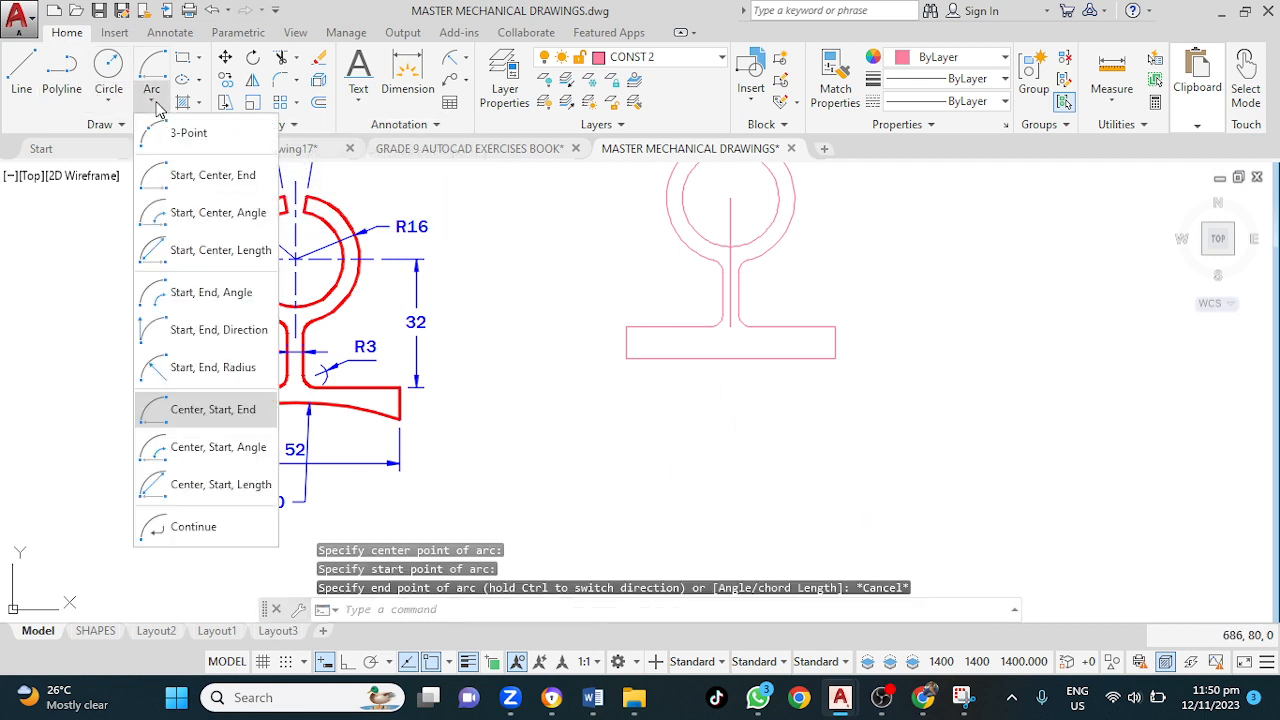
click(216, 368)
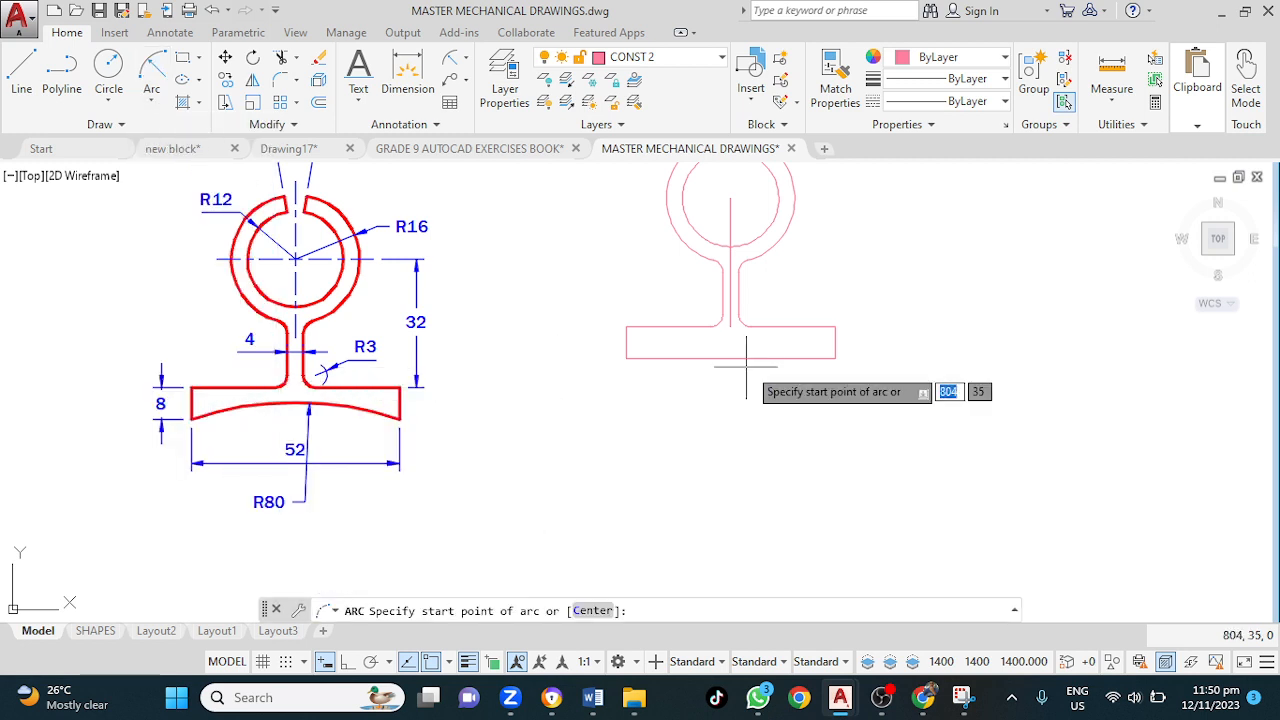
click(835, 358)
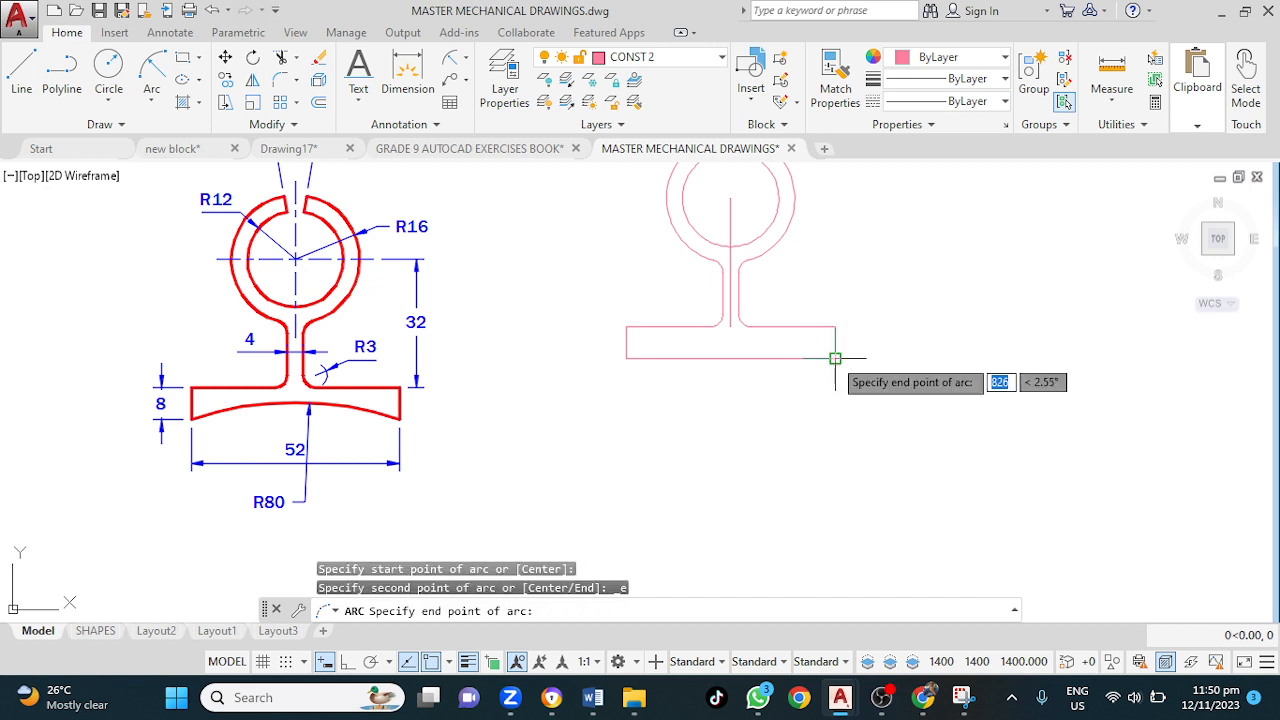
click(626, 358)
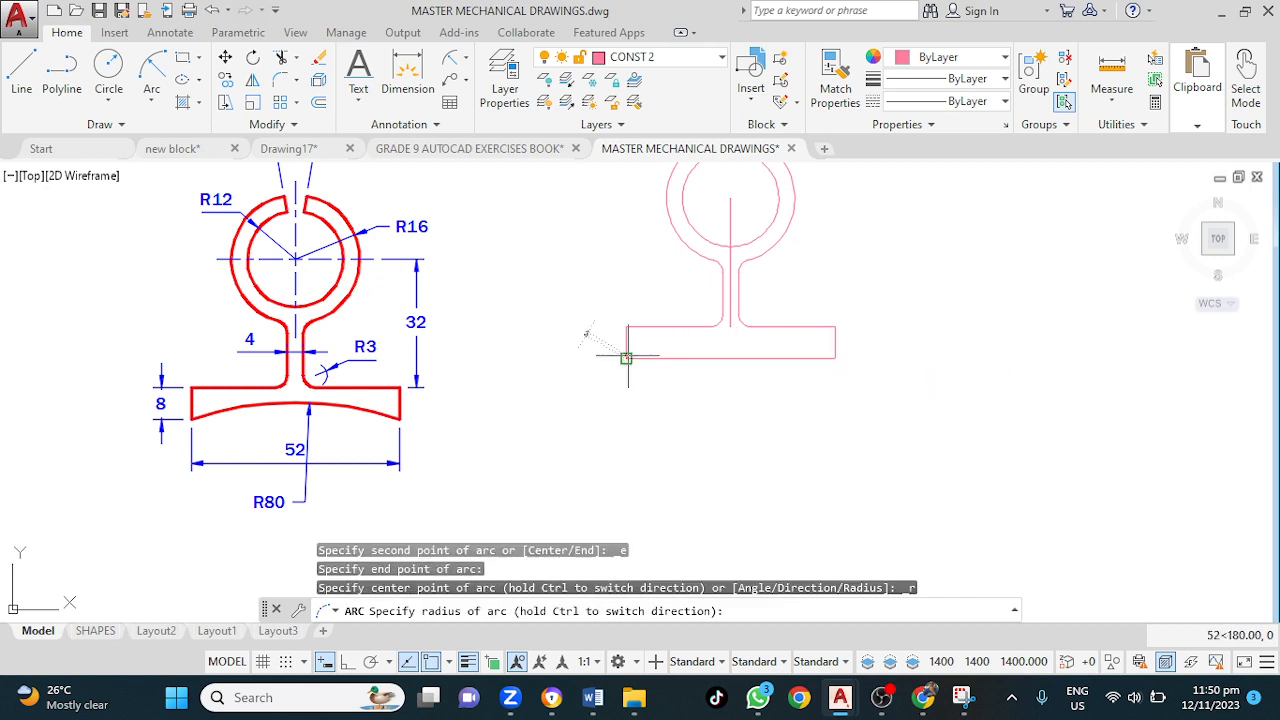
click(692, 502)
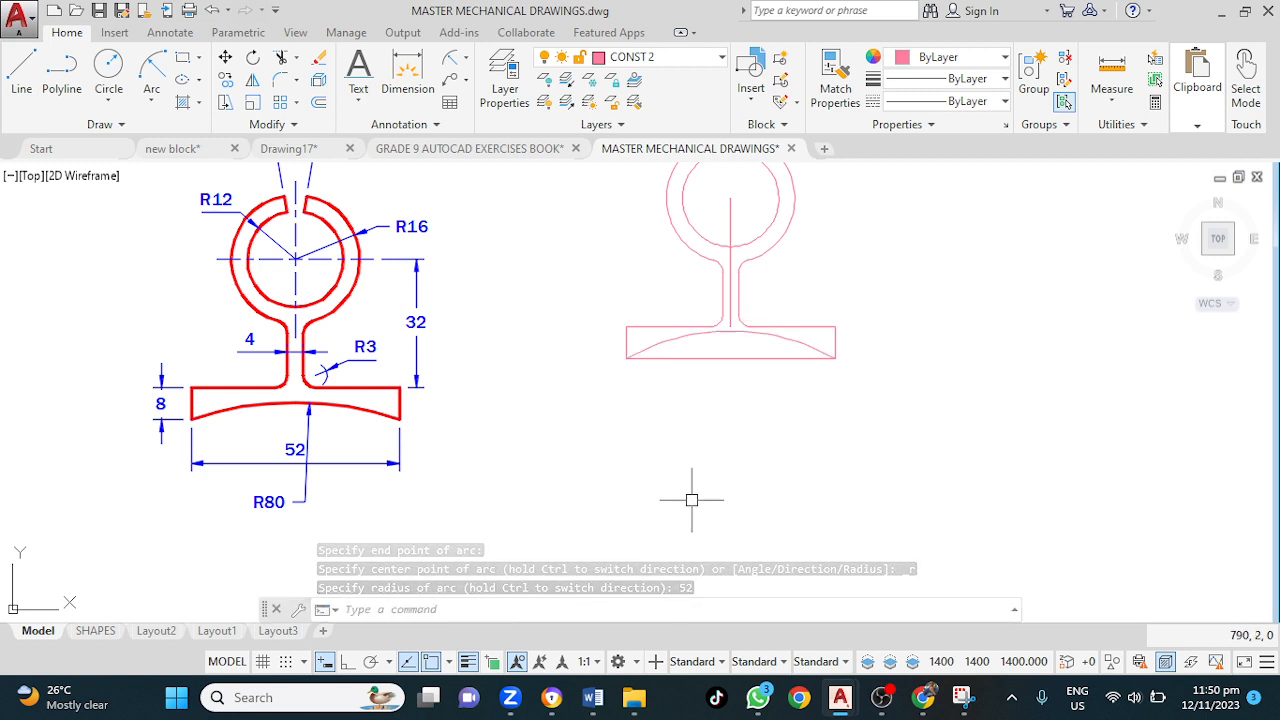
Step: Stretch the new arc's midpoint up to the lower end of the stem's centre line, and delete the arc
click(768, 334)
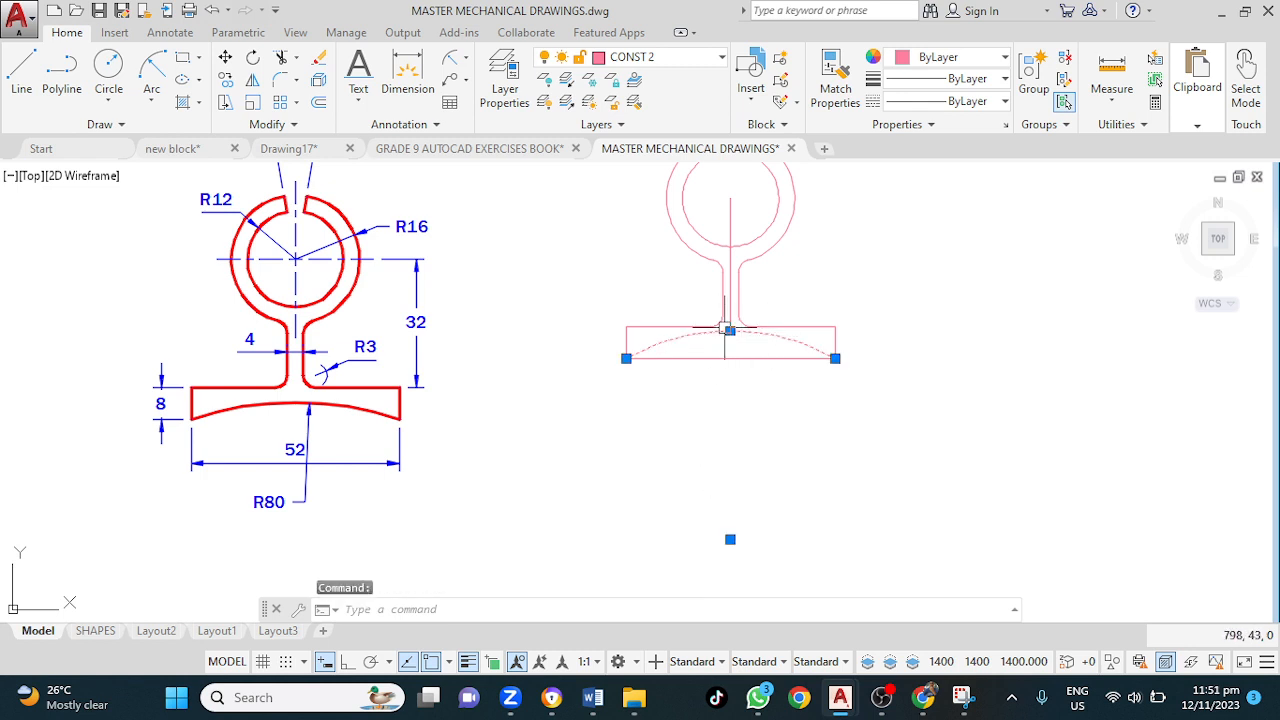
click(730, 330)
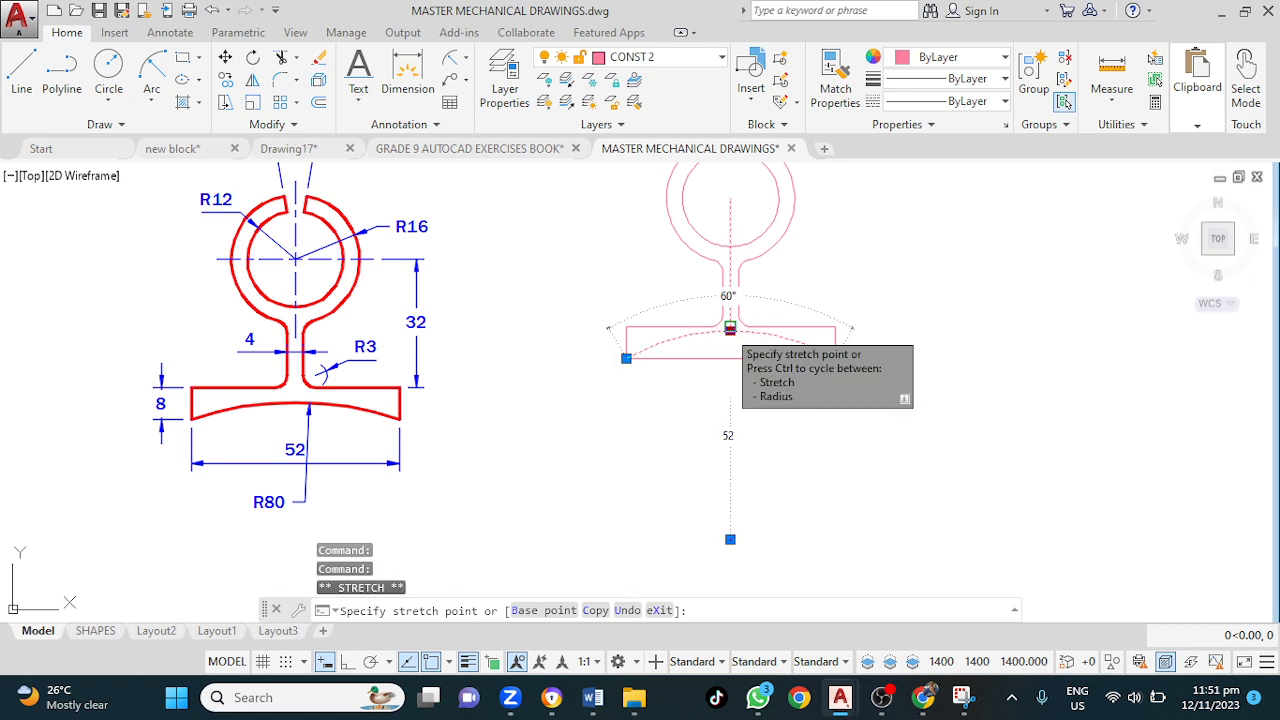
click(729, 330)
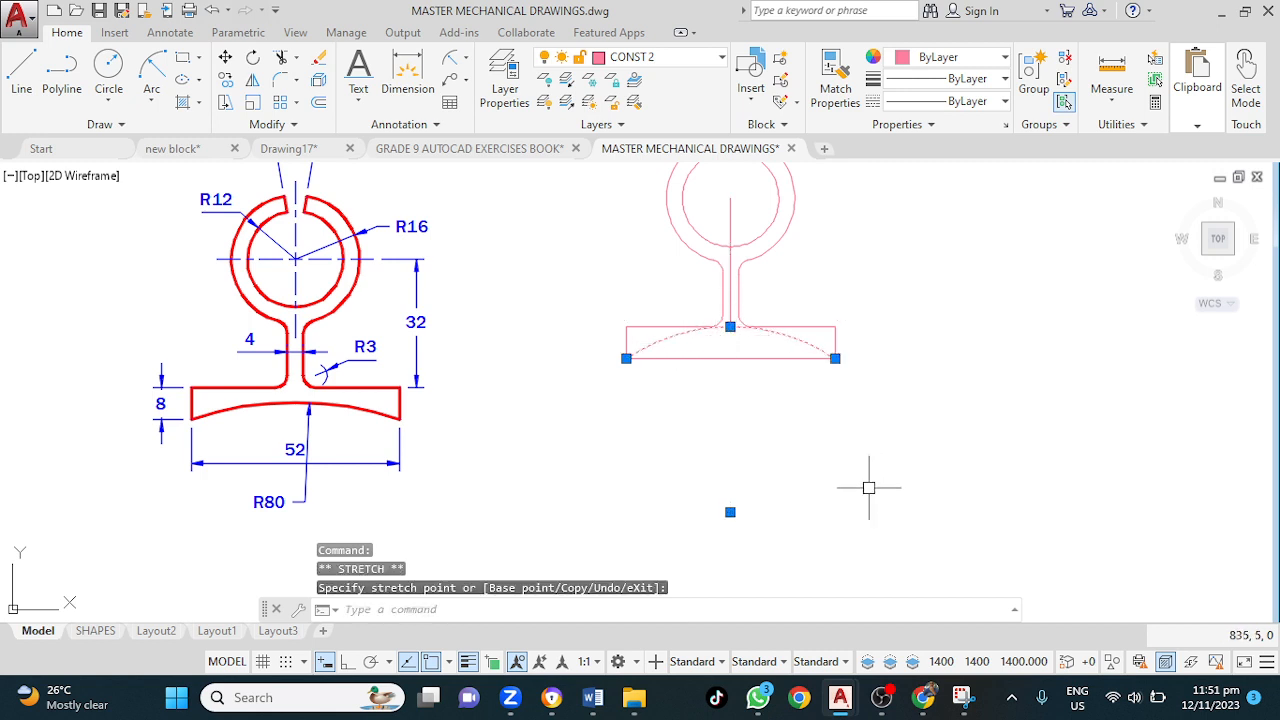
key(Delete)
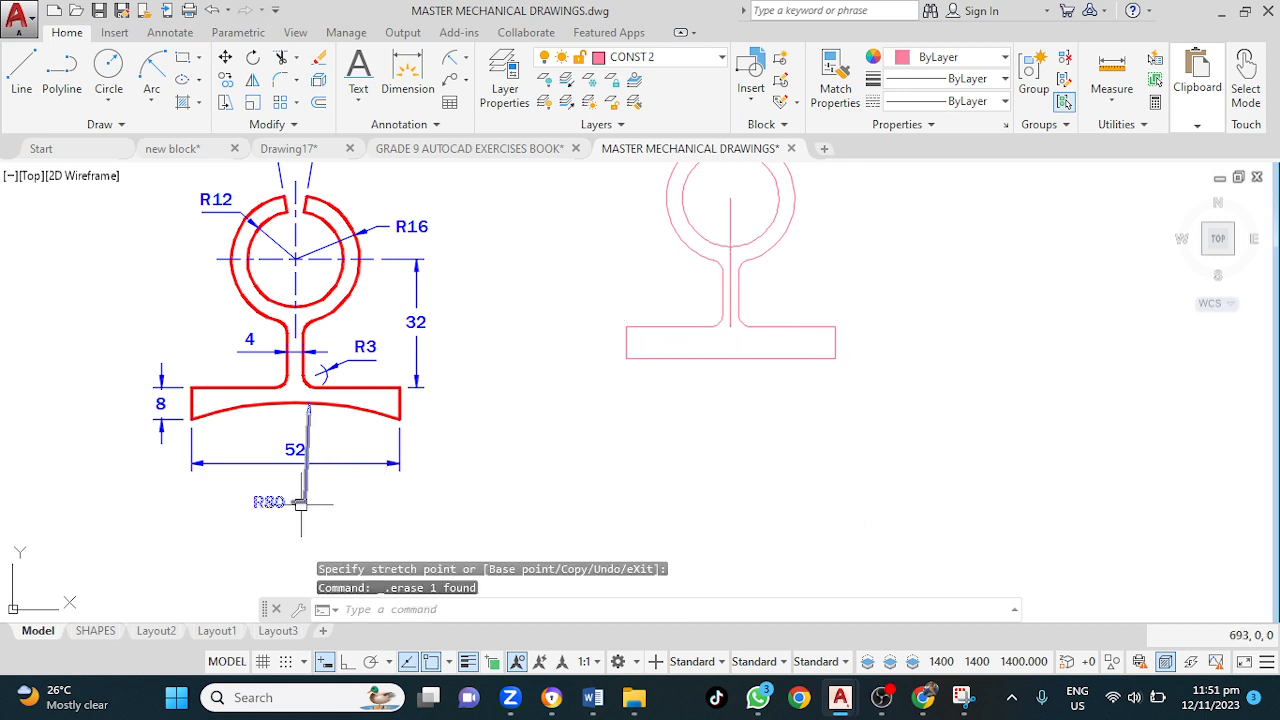
Step: Draw a Start, End, Radius arc from the base's lower right corner to its lower left corner with radius 80
click(297, 503)
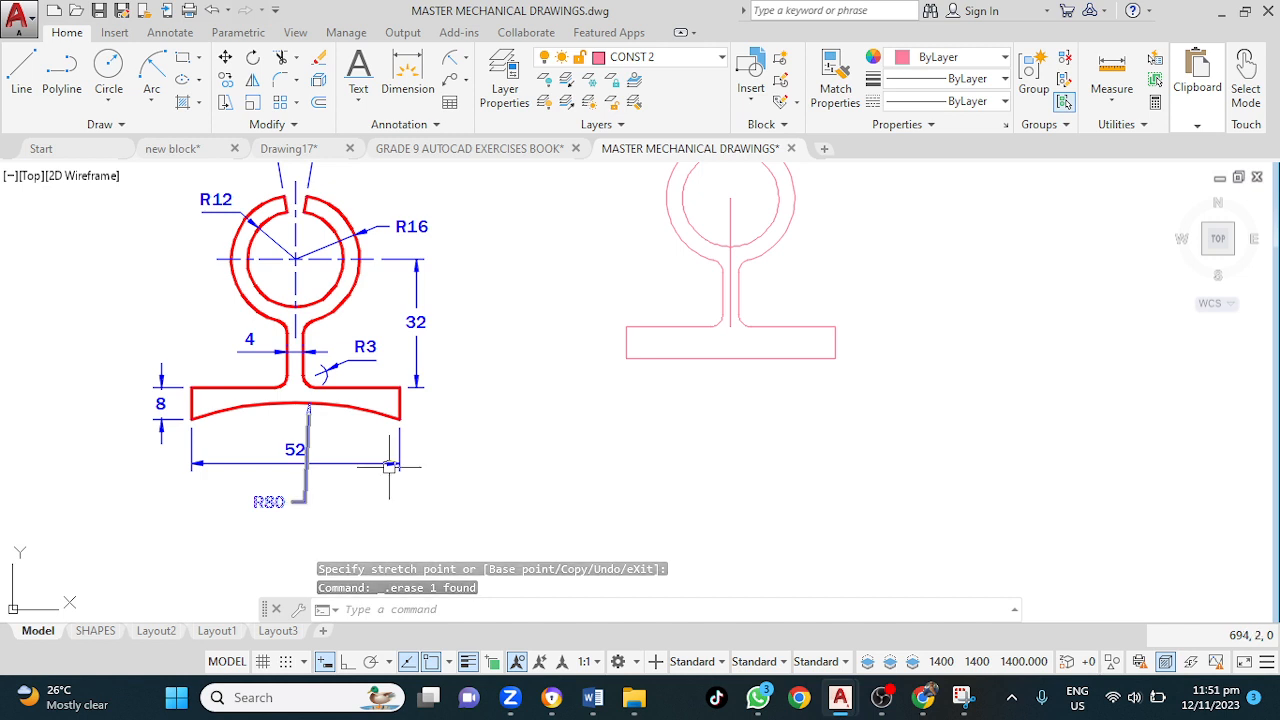
click(152, 76)
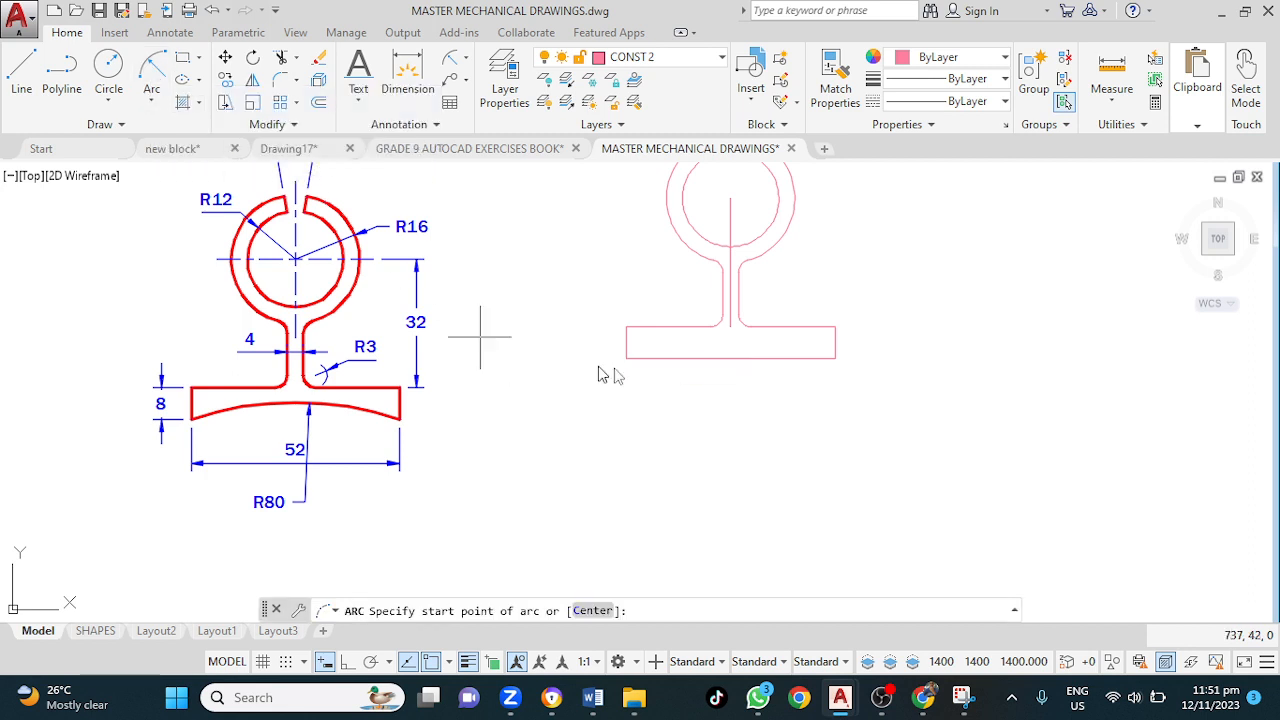
click(835, 357)
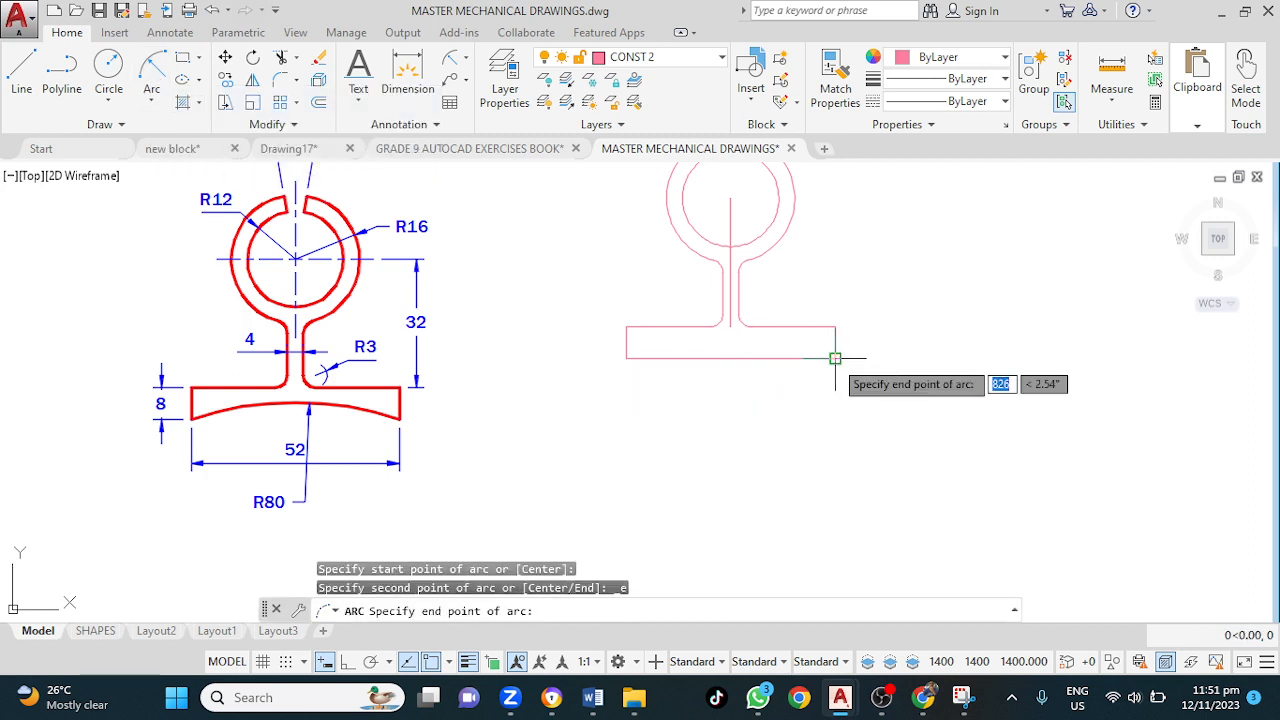
click(626, 358)
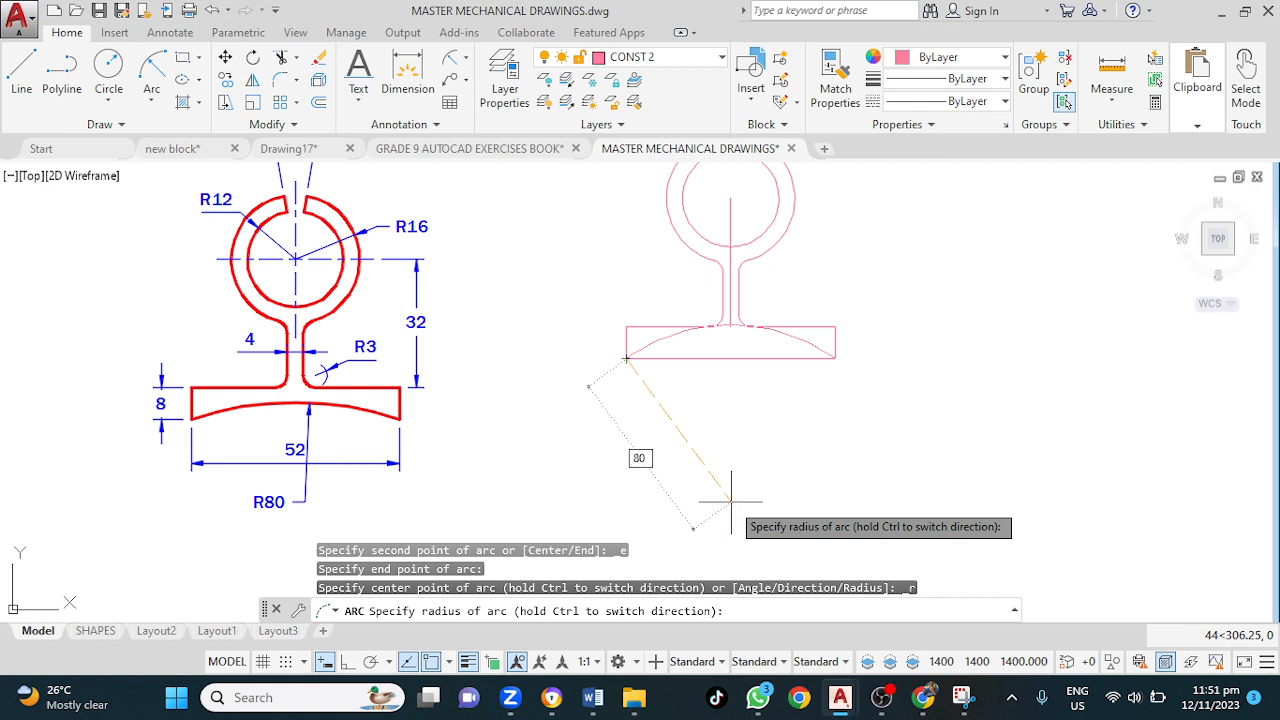
text(80)
key(Return)
key(Escape)
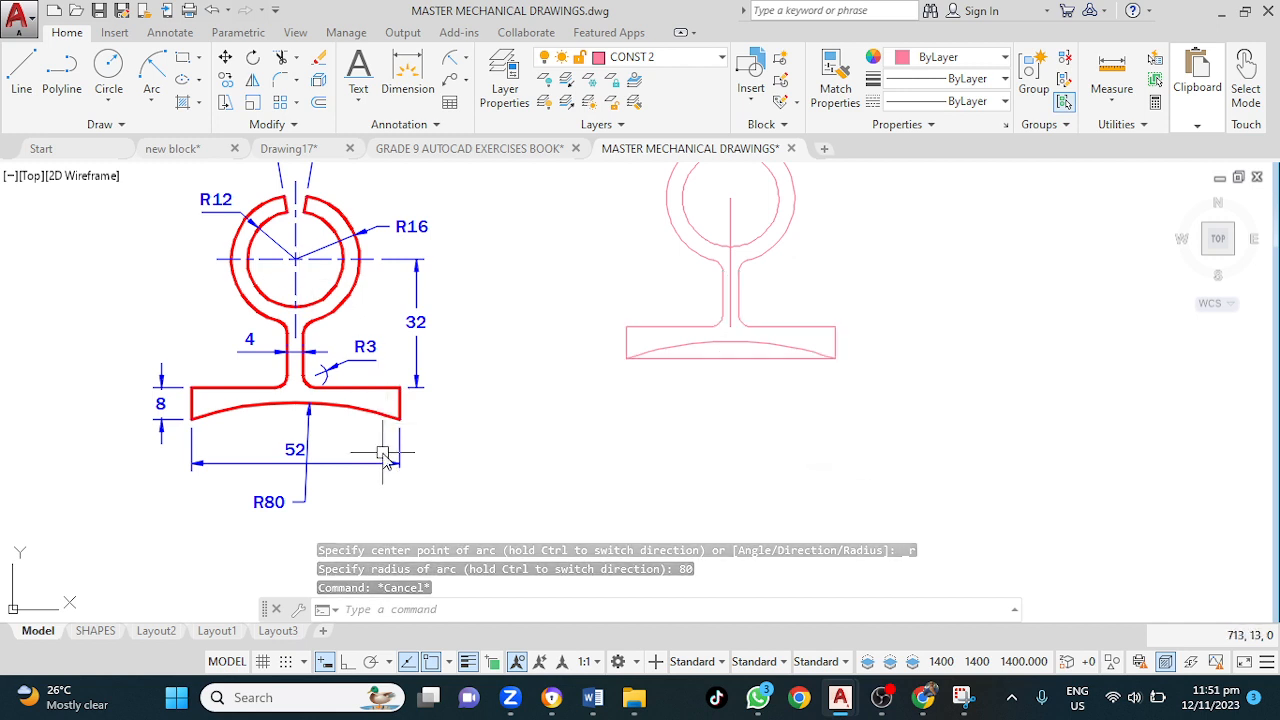
Step: Trim away the straight bottom edge of the base beneath the new arc
text(tr)
key(Return)
key(Return)
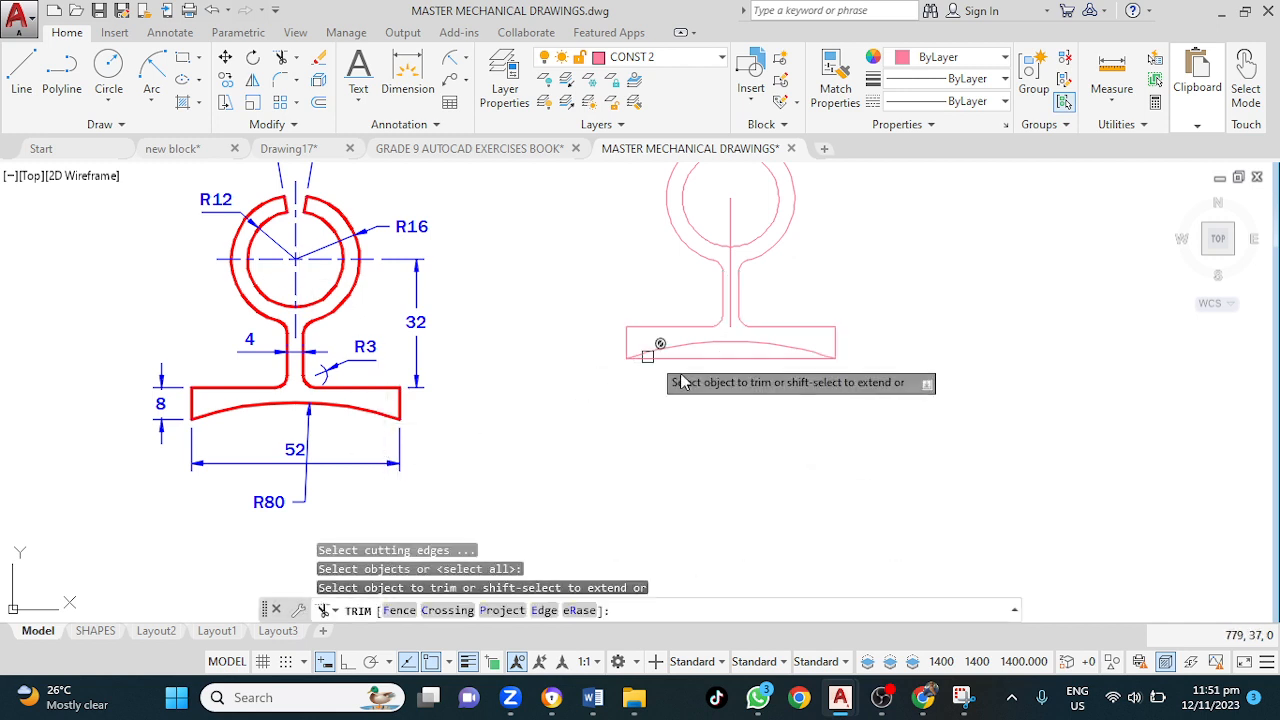
click(695, 357)
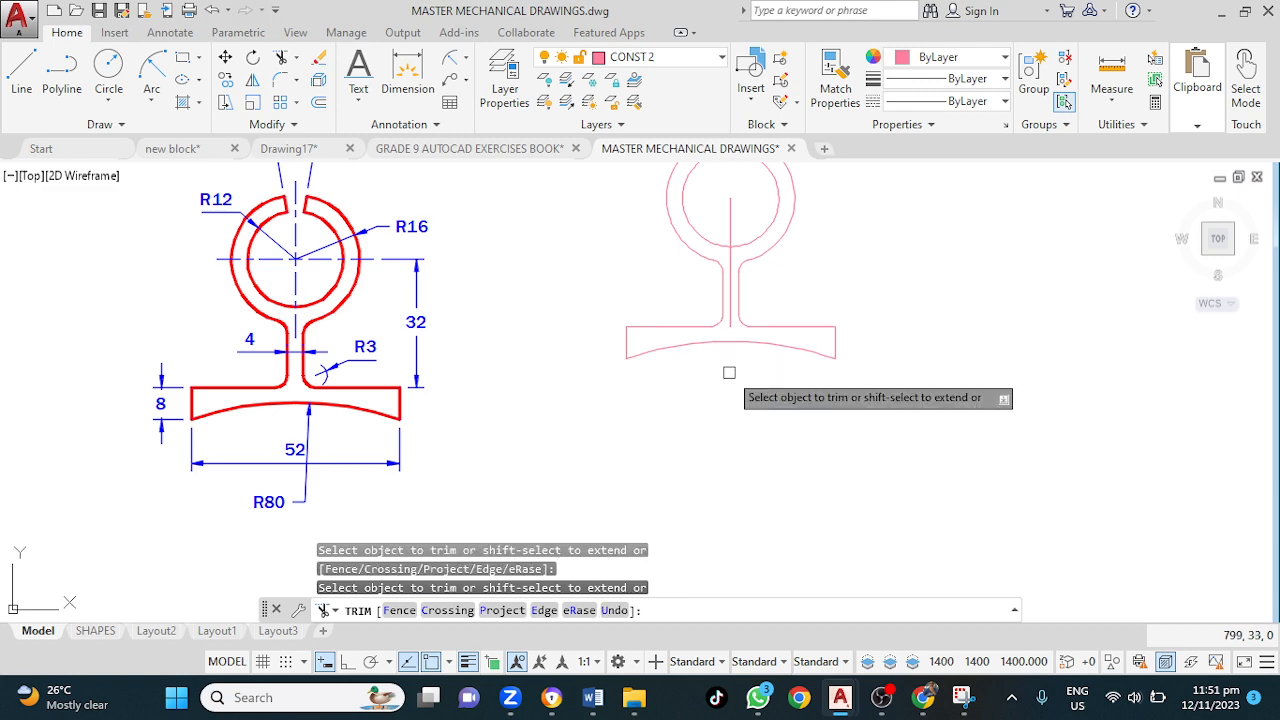
key(Escape)
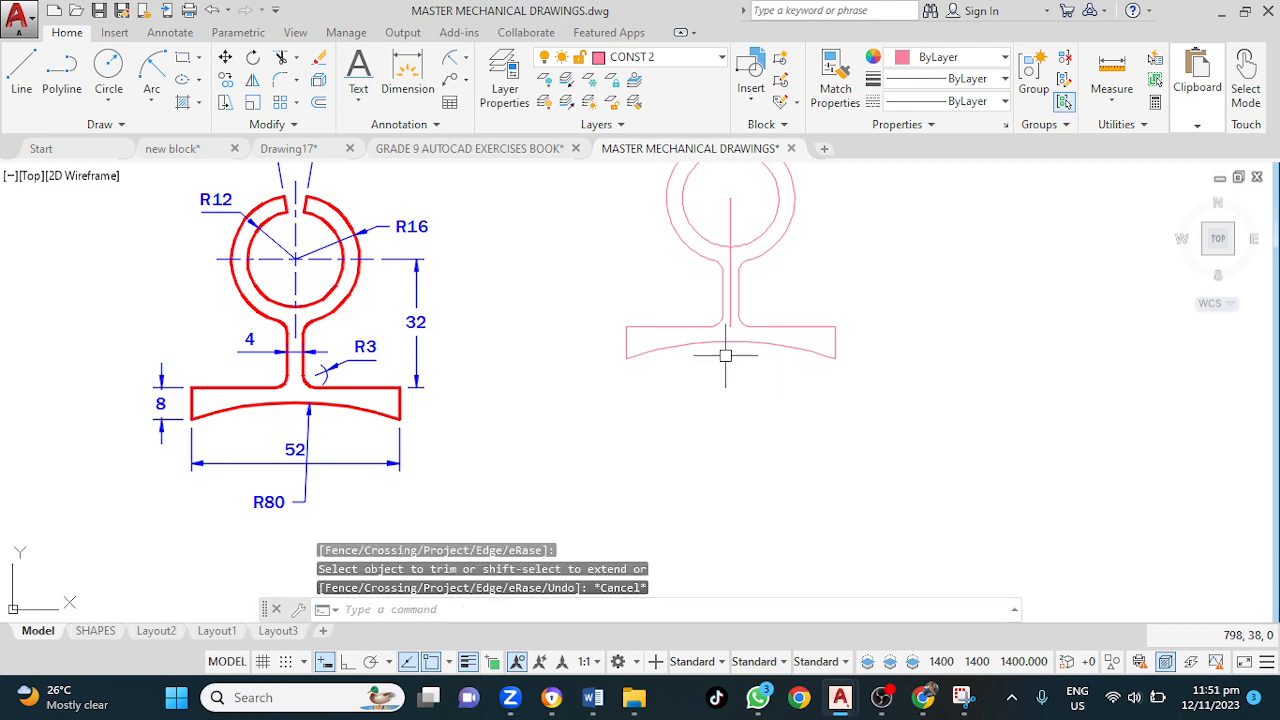
Step: Delete the vertical centre line running from the ring's centre down through the stem
scroll(747, 298, up, 2)
scroll(747, 298, down, 2)
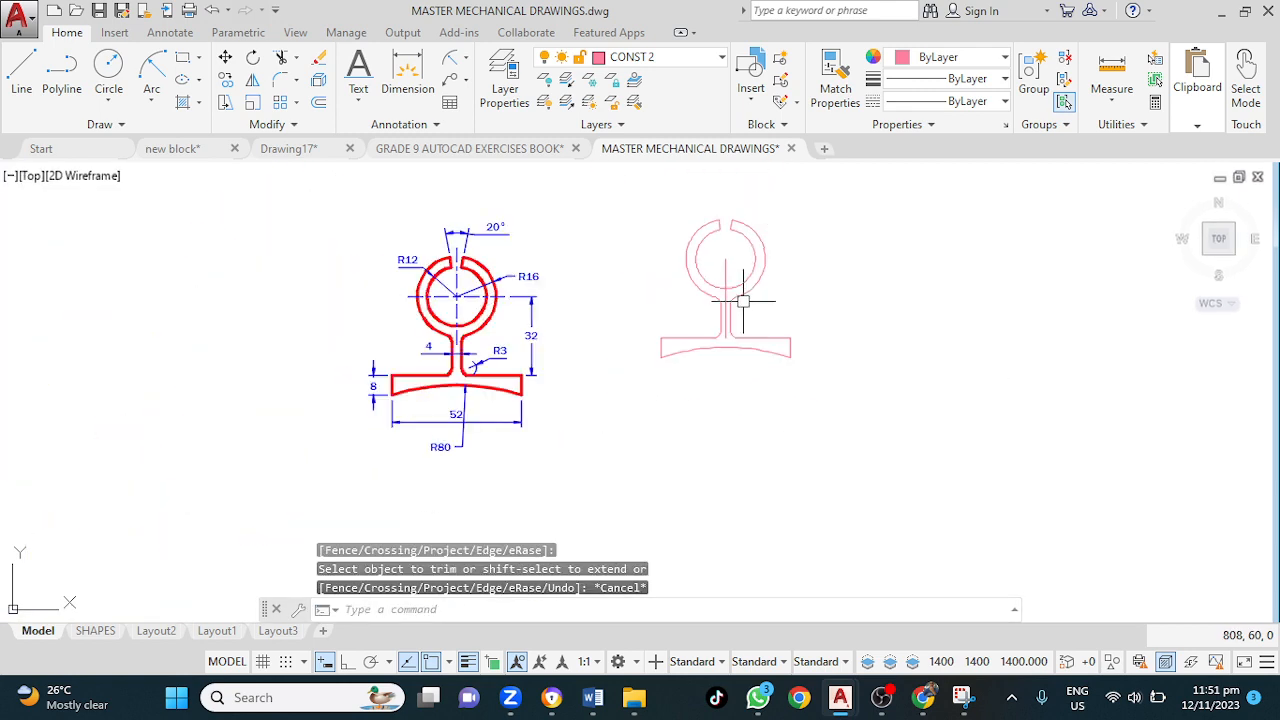
click(726, 270)
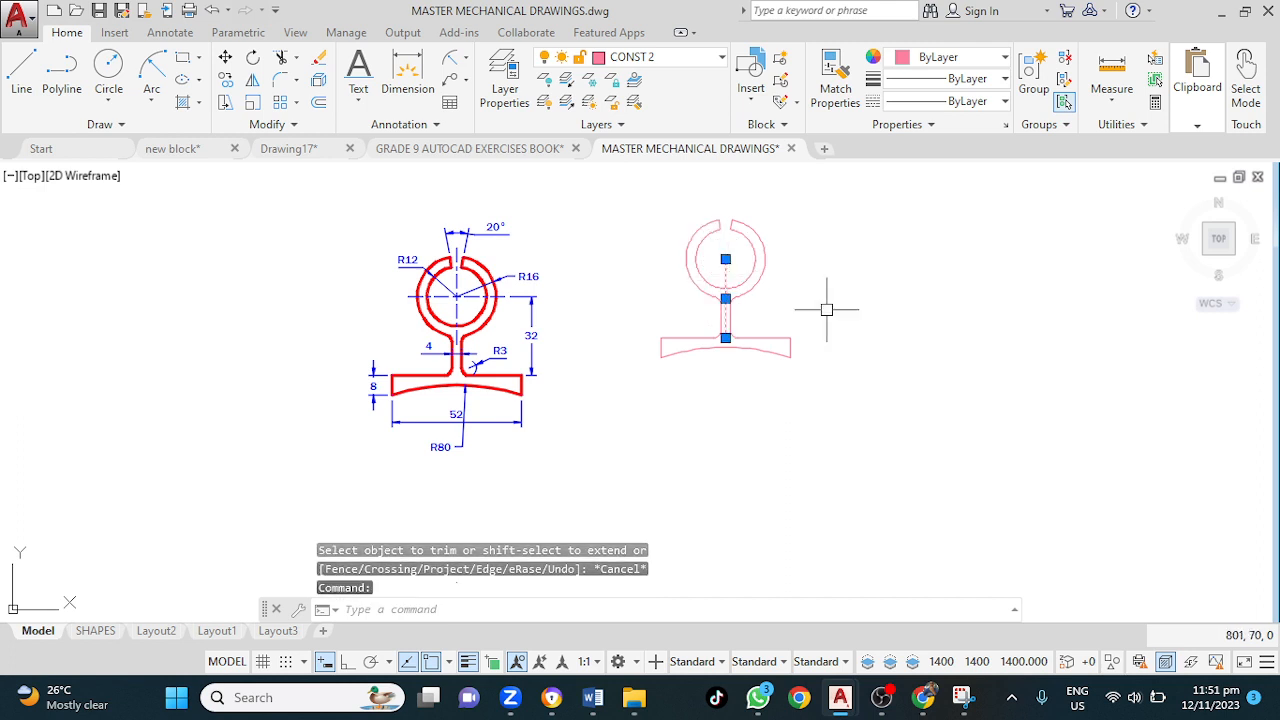
key(Delete)
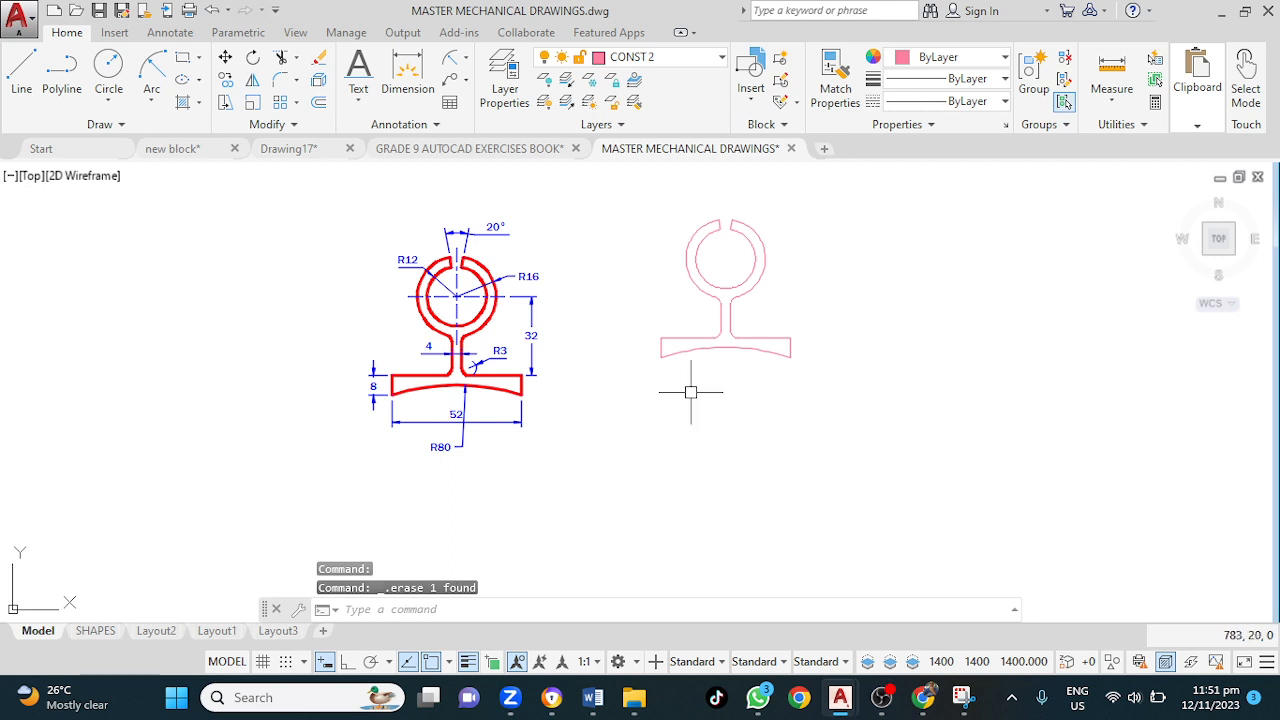
Step: Move all the geometry of the redrawn part to the OUTLINE P&S layer
scroll(651, 414, up, 4)
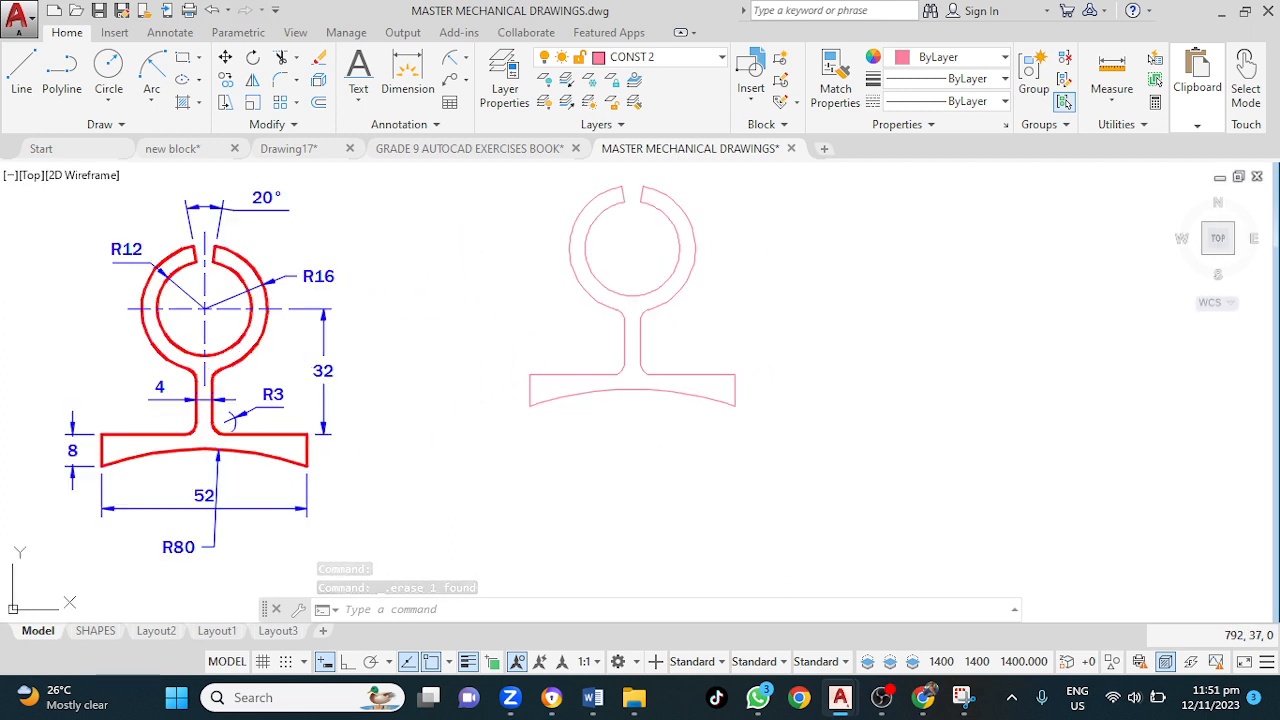
click(503, 177)
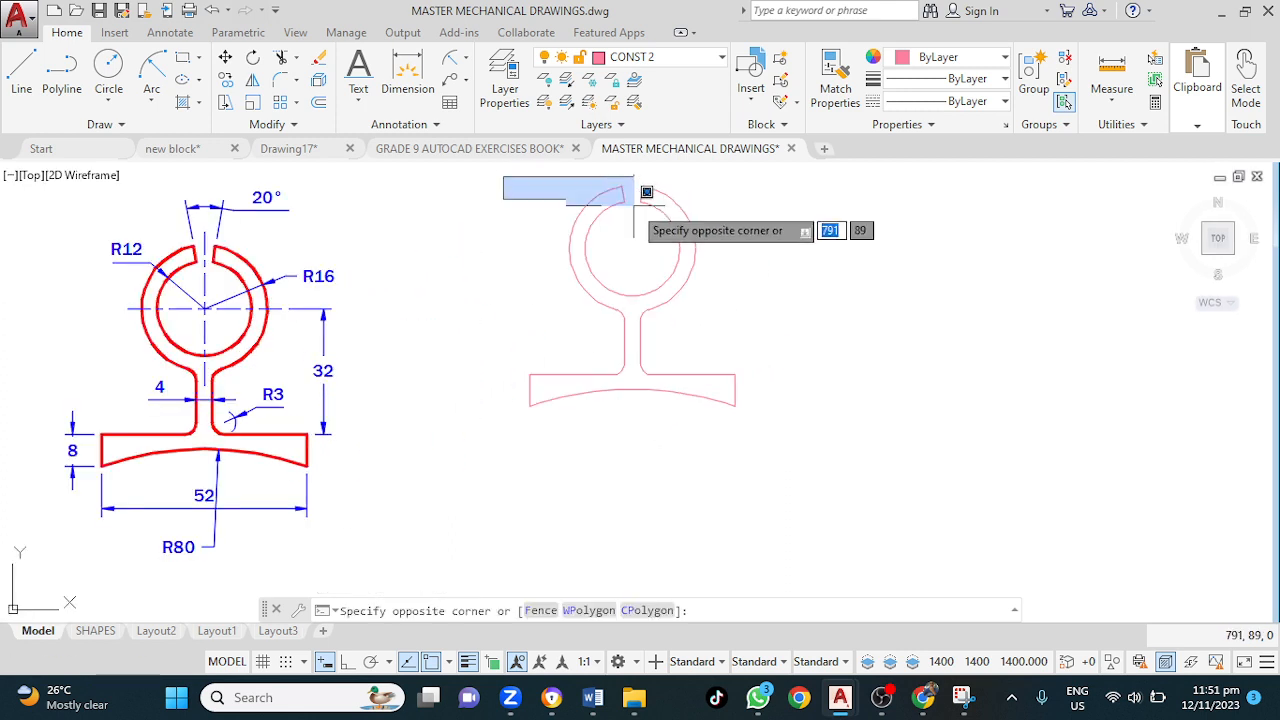
click(742, 428)
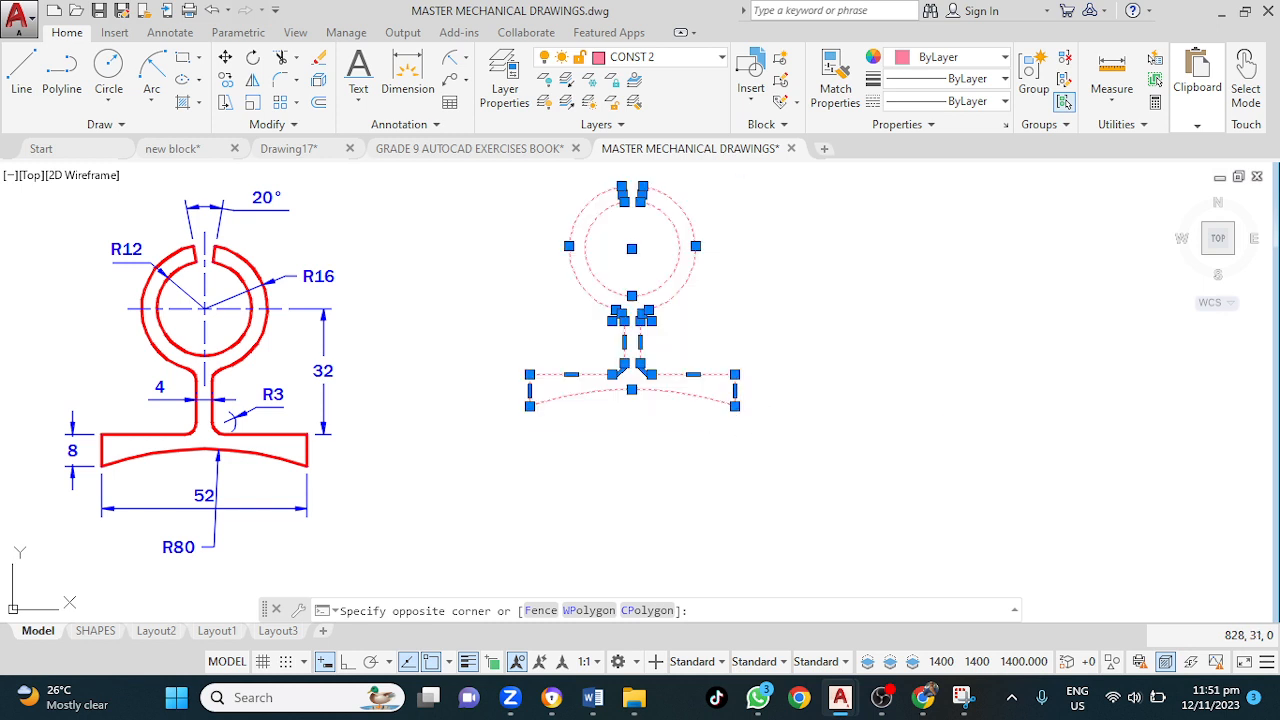
click(672, 67)
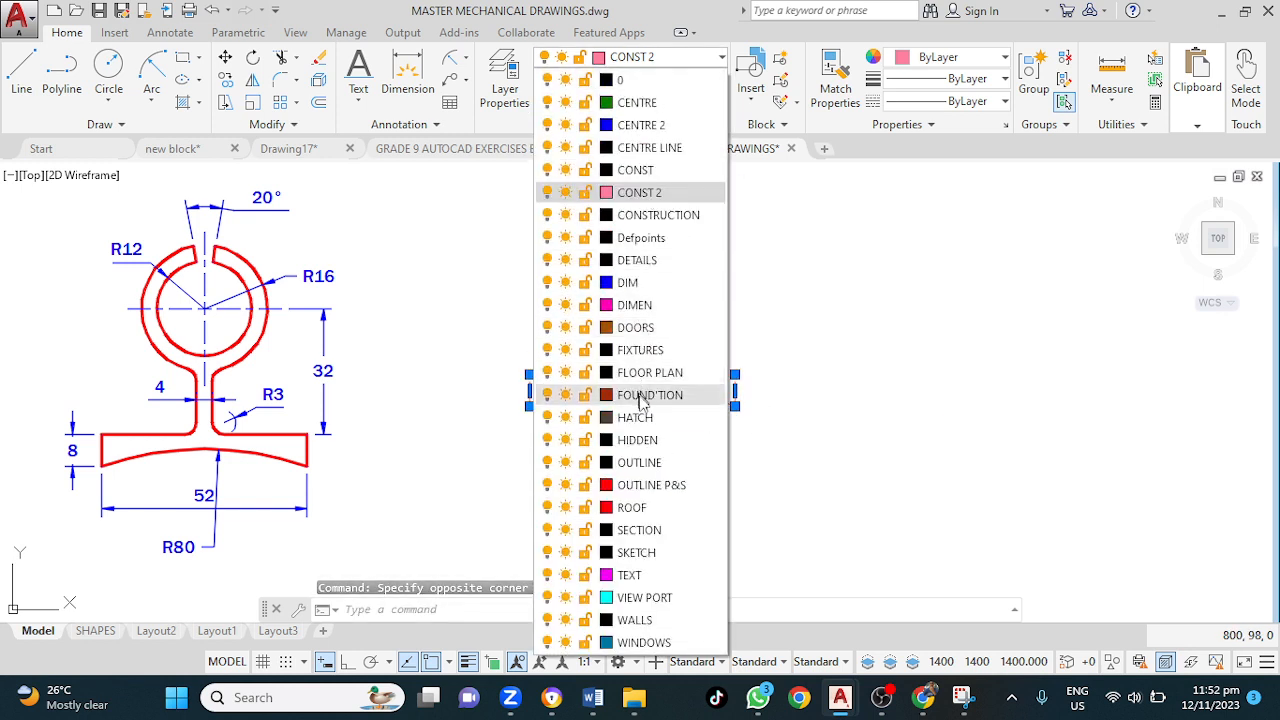
click(660, 487)
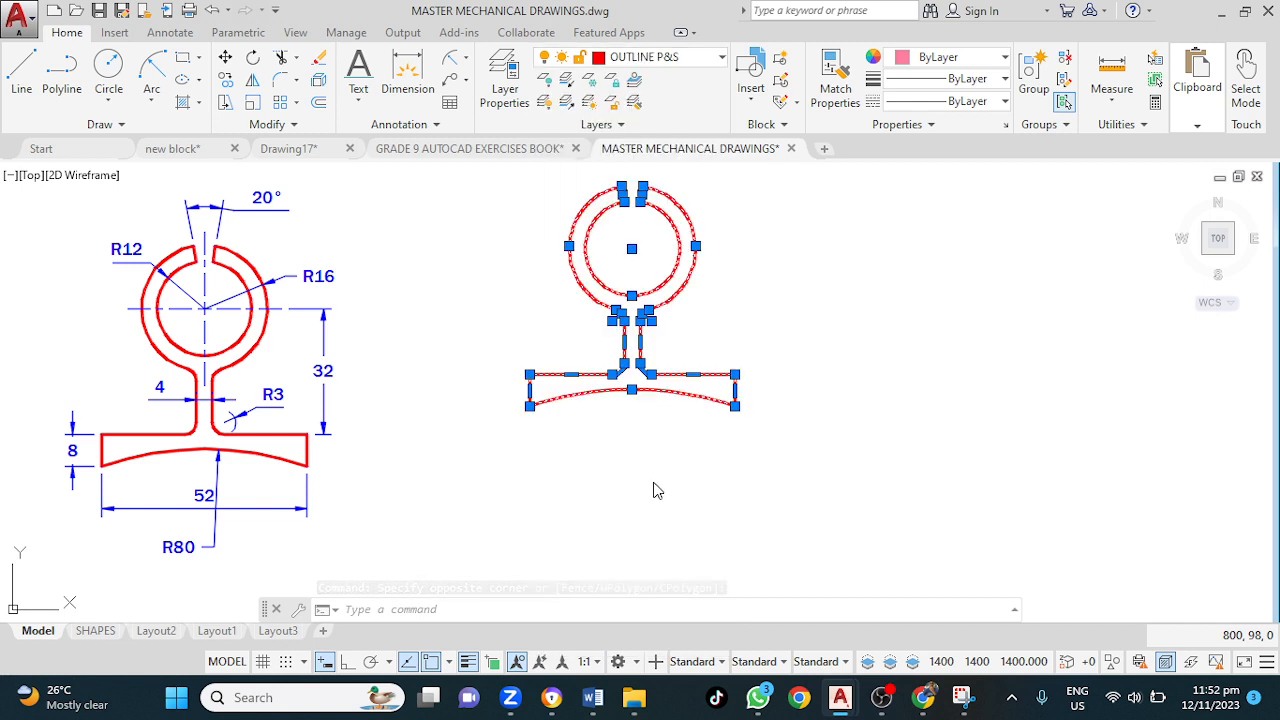
key(Escape)
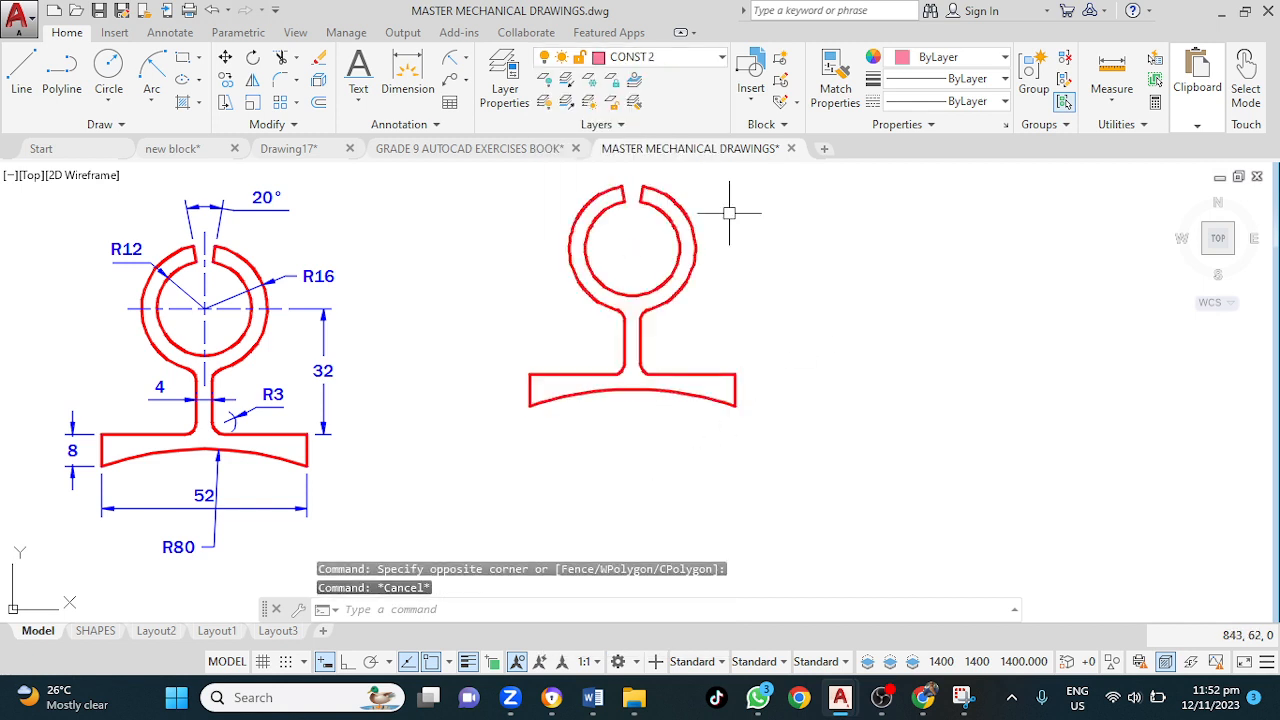
Step: Make DIM the current layer and add radius dimensions to the ring's outer and inner arcs, placed right of the ring
mouse_move(656, 160)
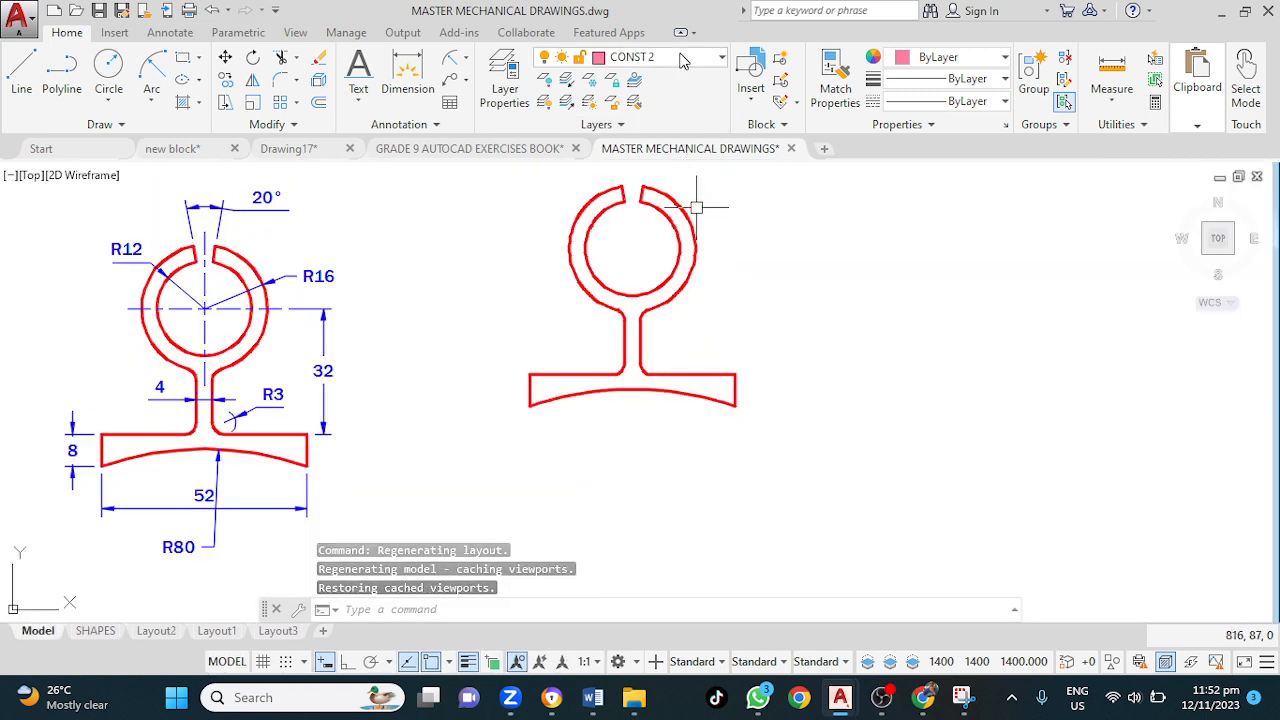
click(681, 58)
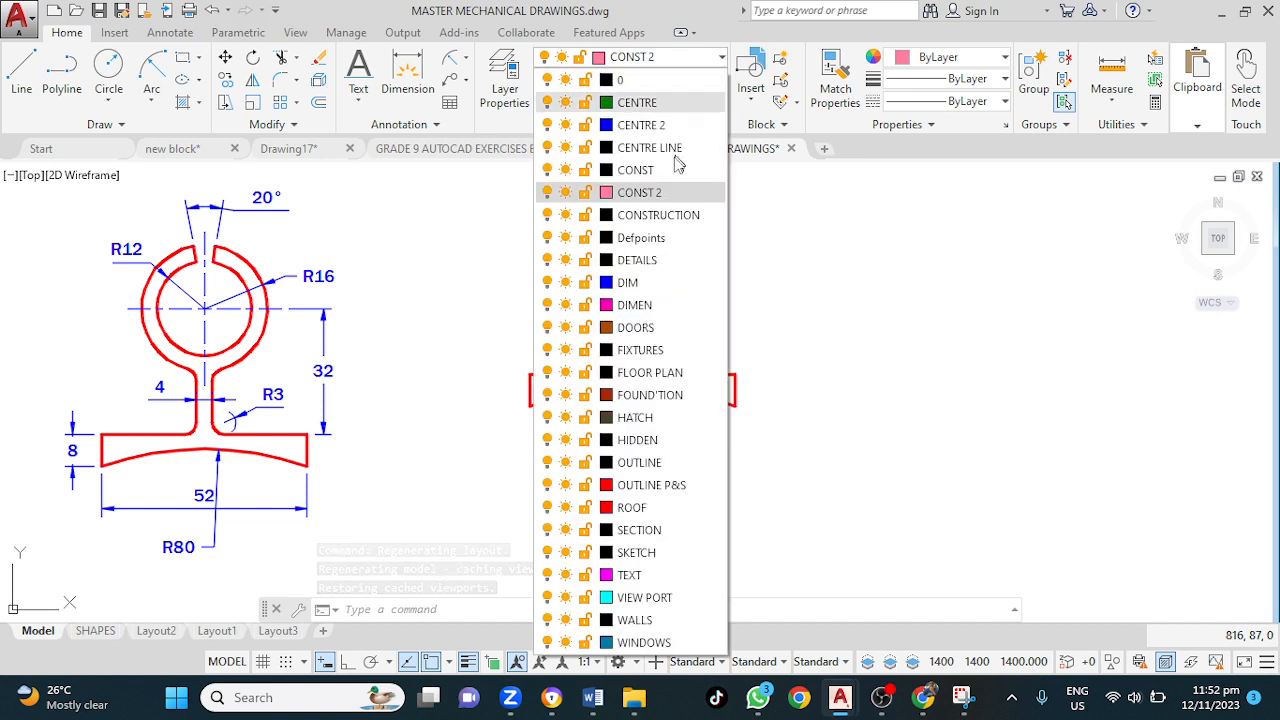
click(632, 284)
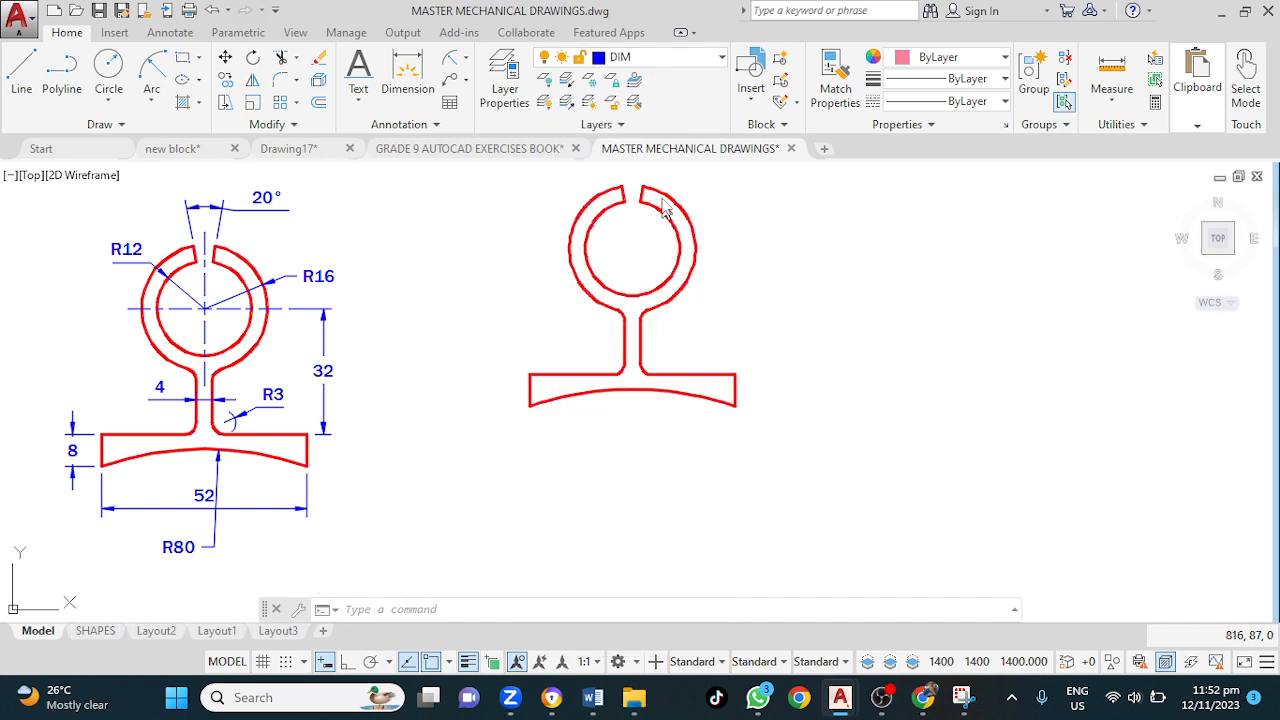
click(466, 58)
click(505, 105)
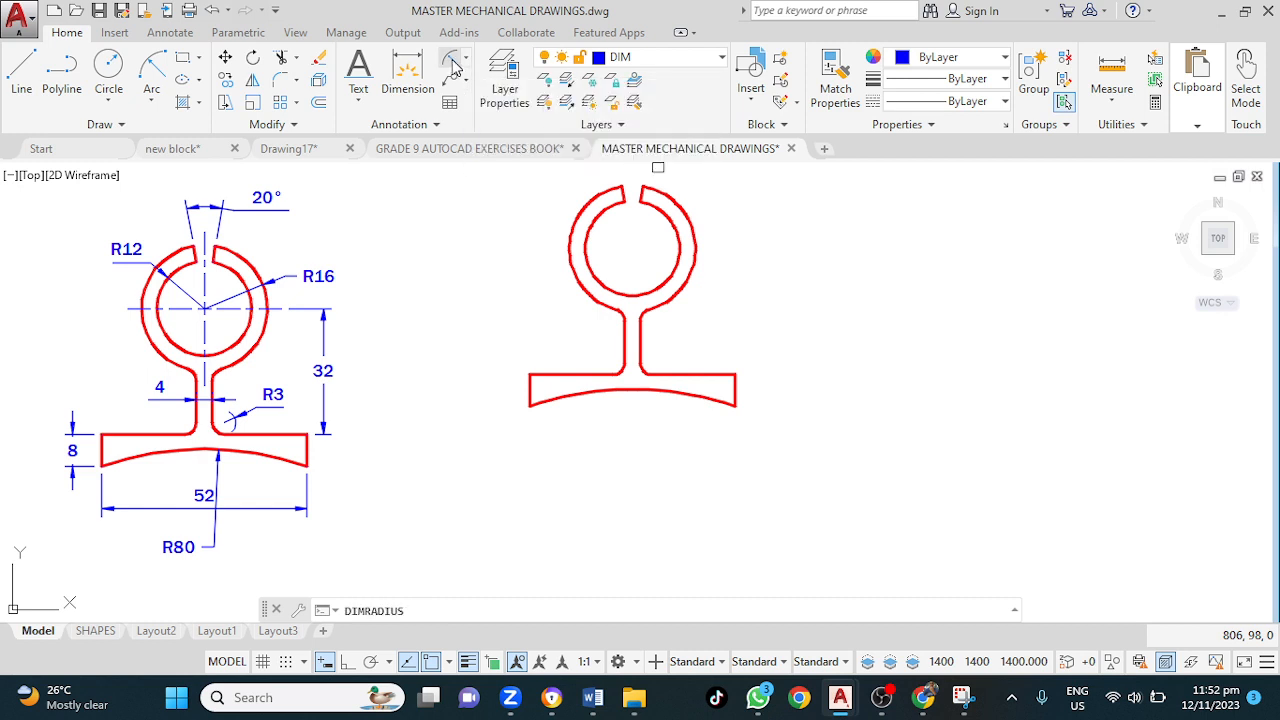
click(690, 226)
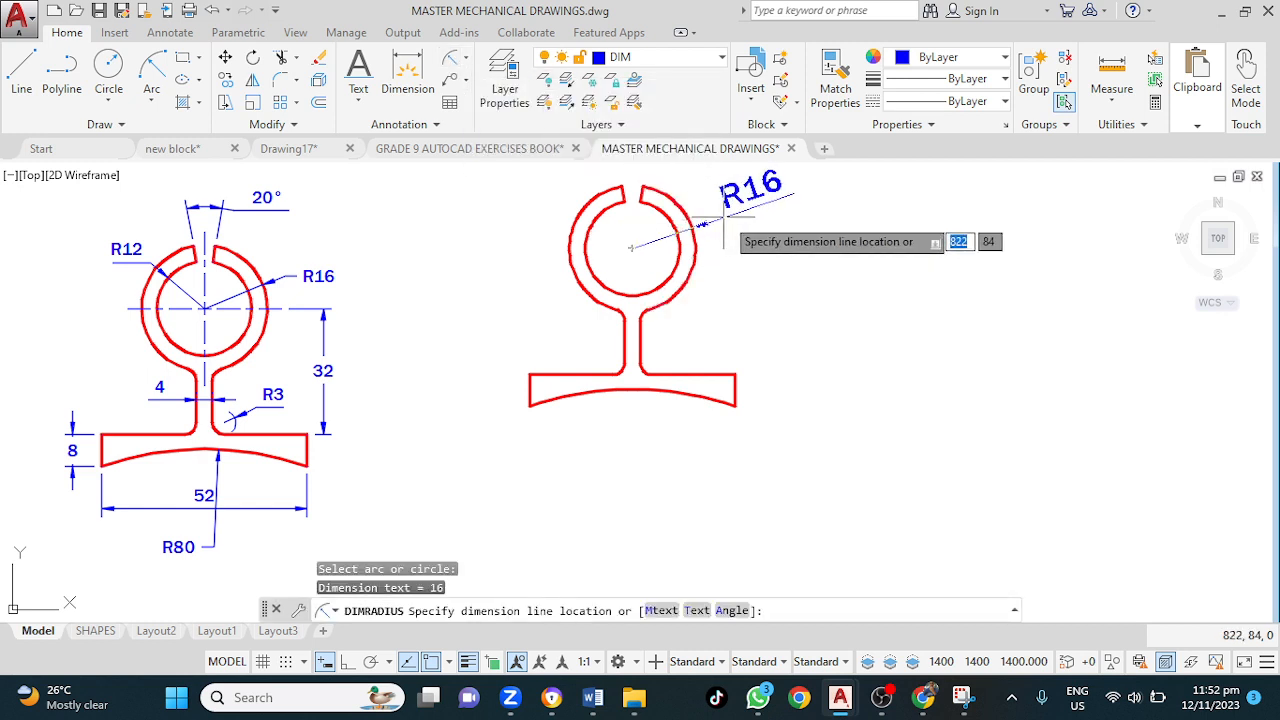
click(729, 230)
key(Return)
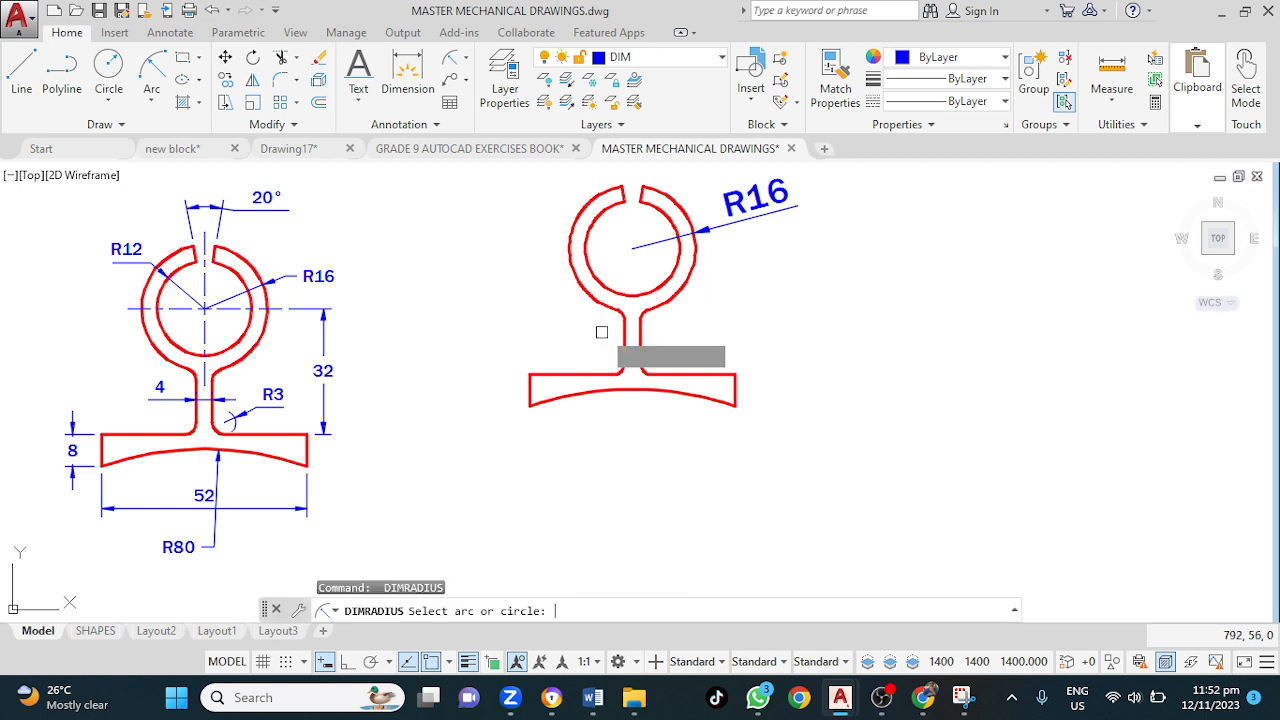
click(679, 249)
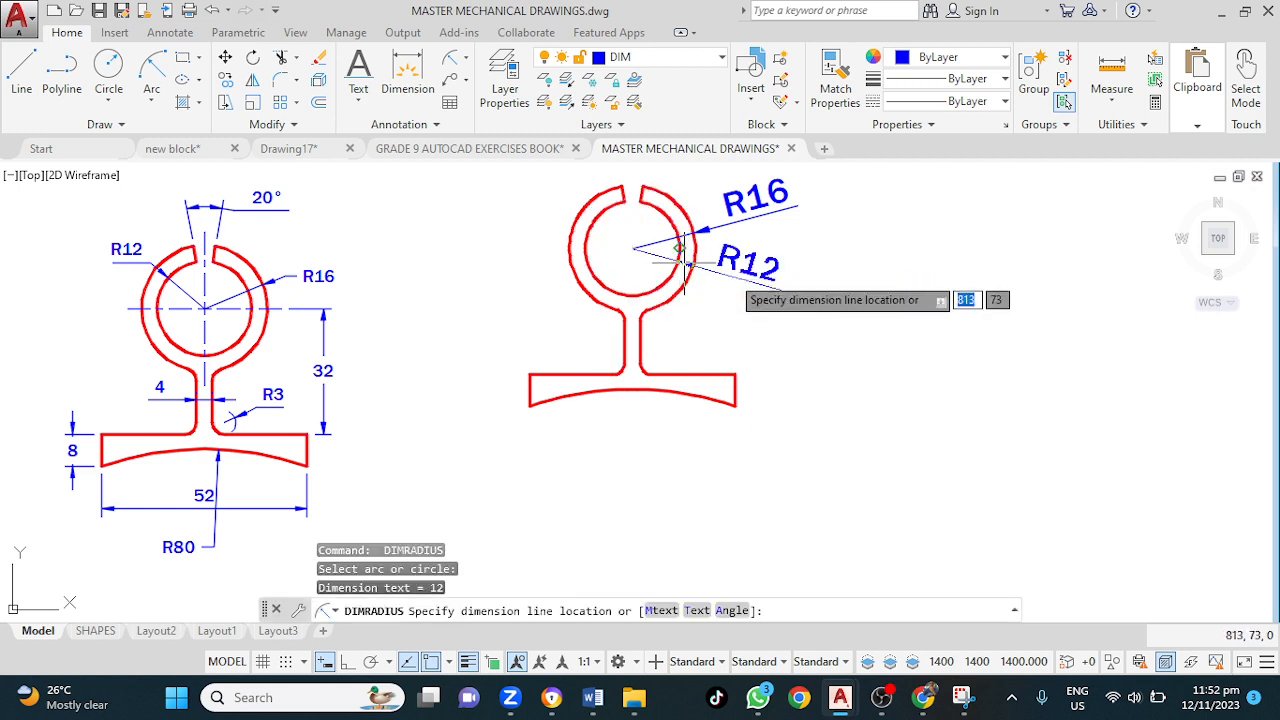
click(764, 283)
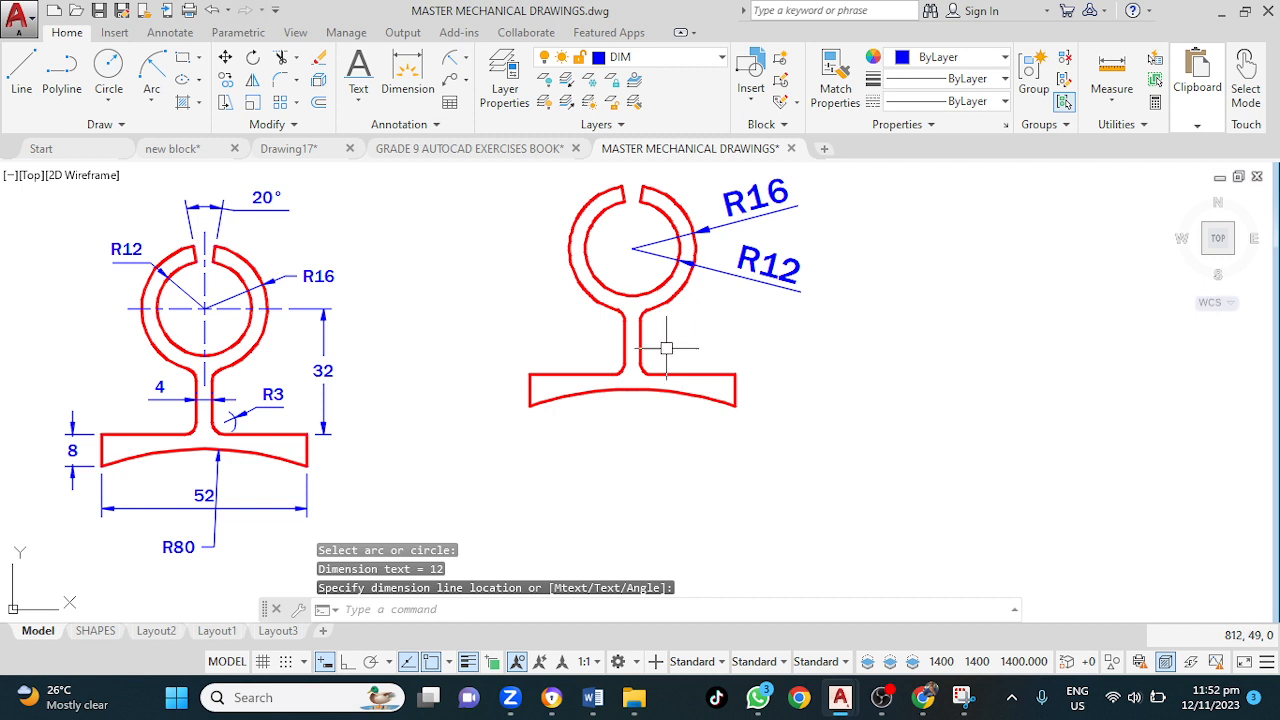
Step: Add linear dimensions for the base's overall width, placed below it, and the height of its left edge, placed beside it
click(466, 59)
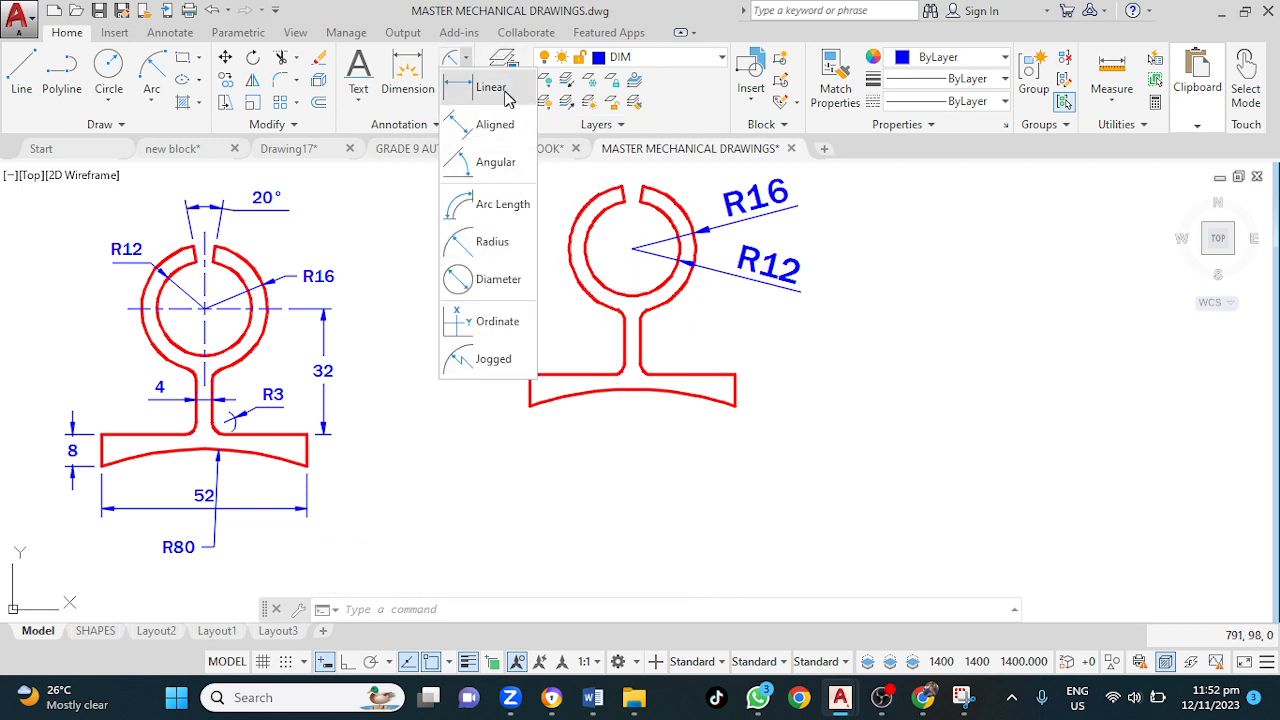
click(529, 406)
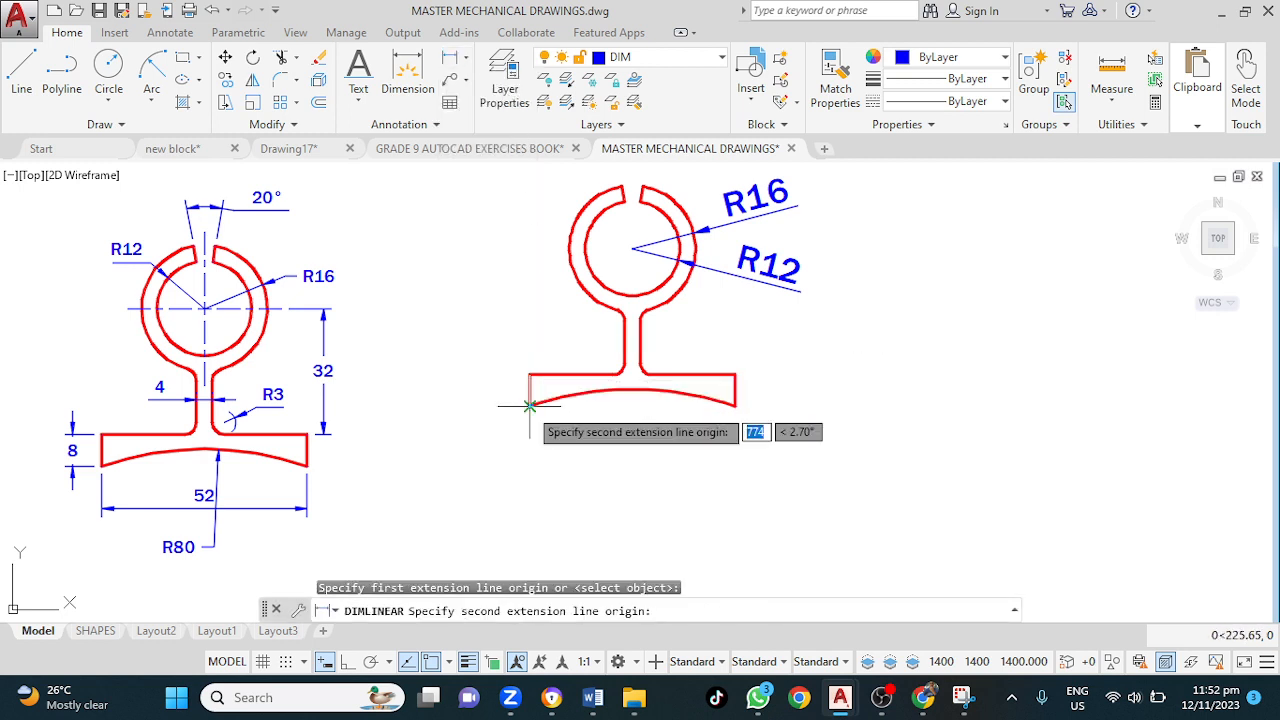
click(734, 404)
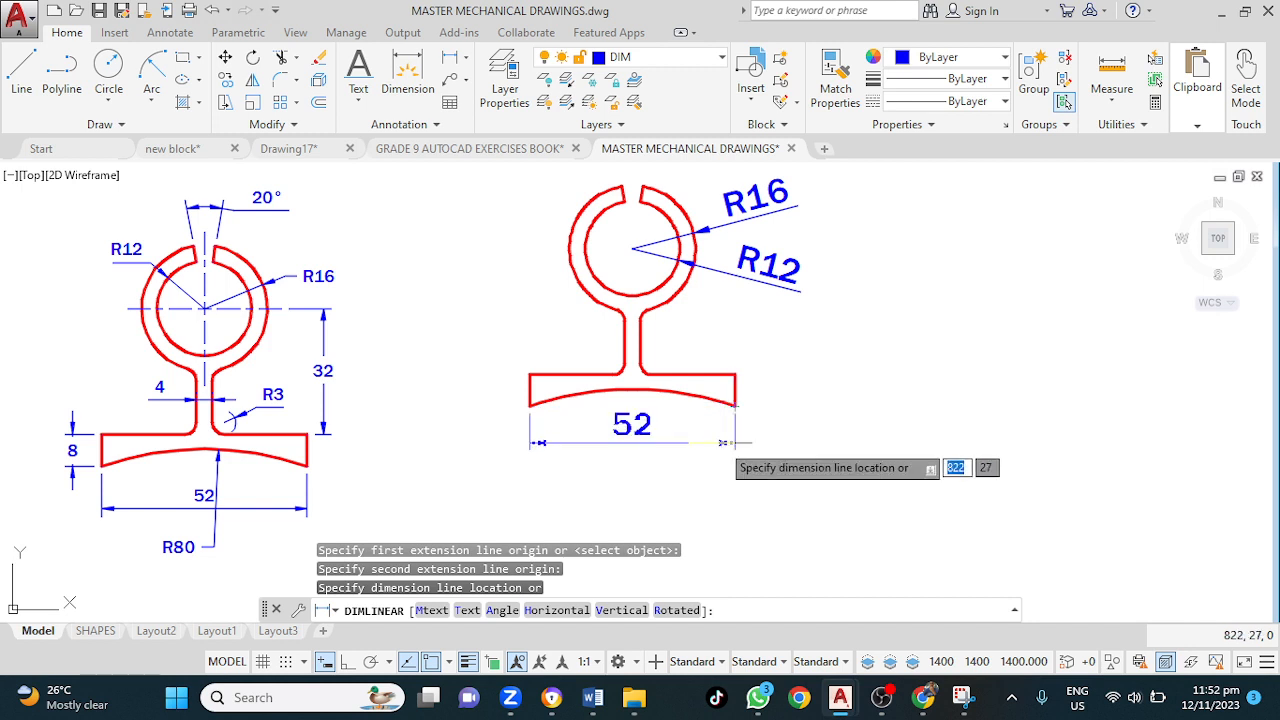
click(722, 444)
key(Return)
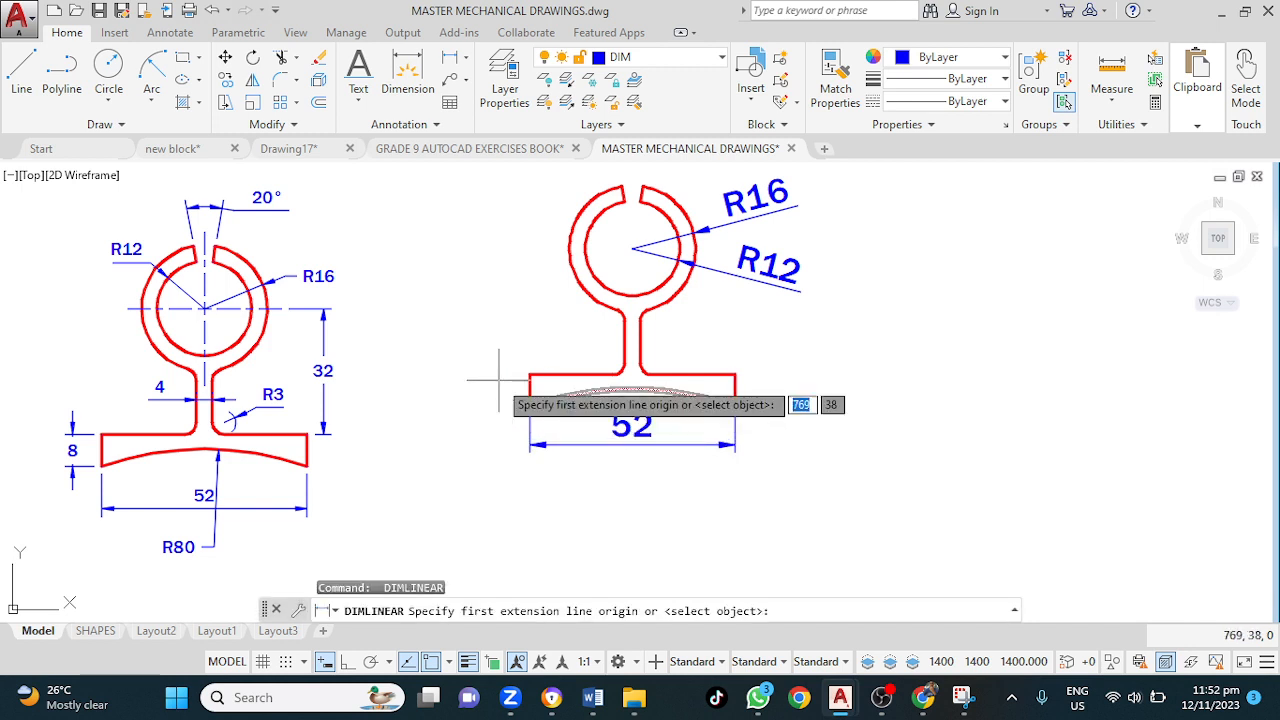
key(Return)
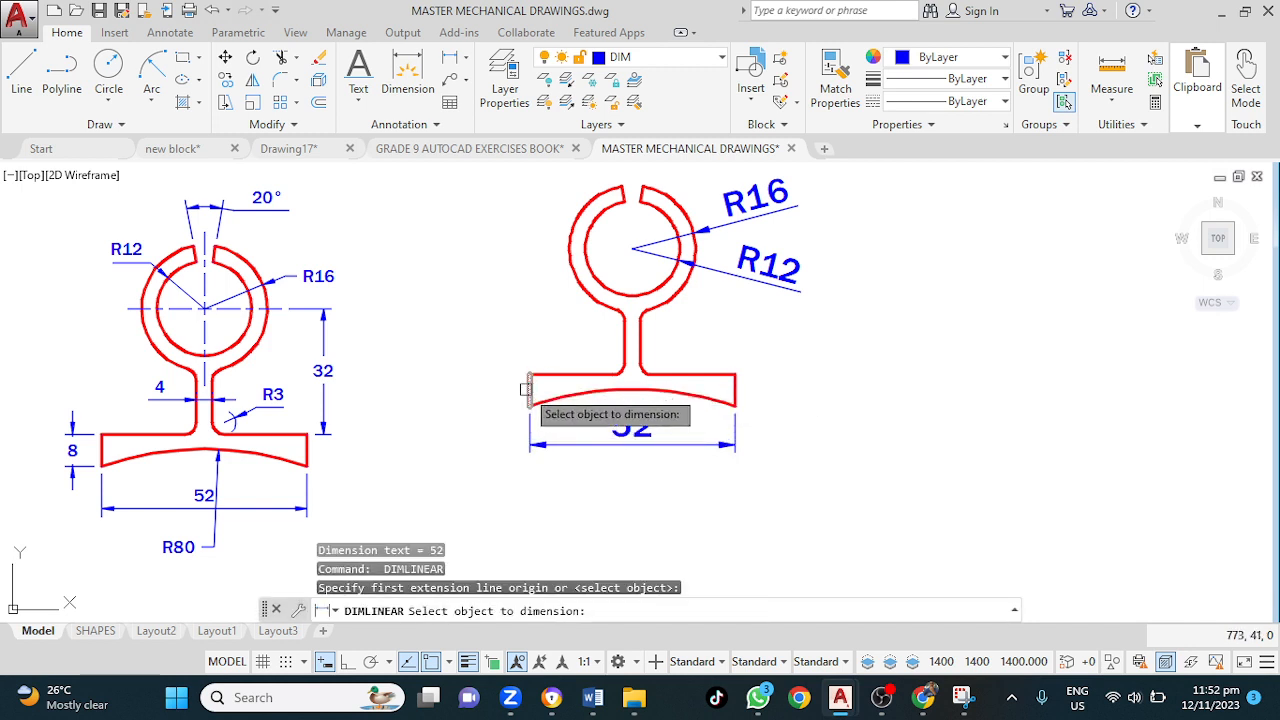
click(531, 389)
click(481, 390)
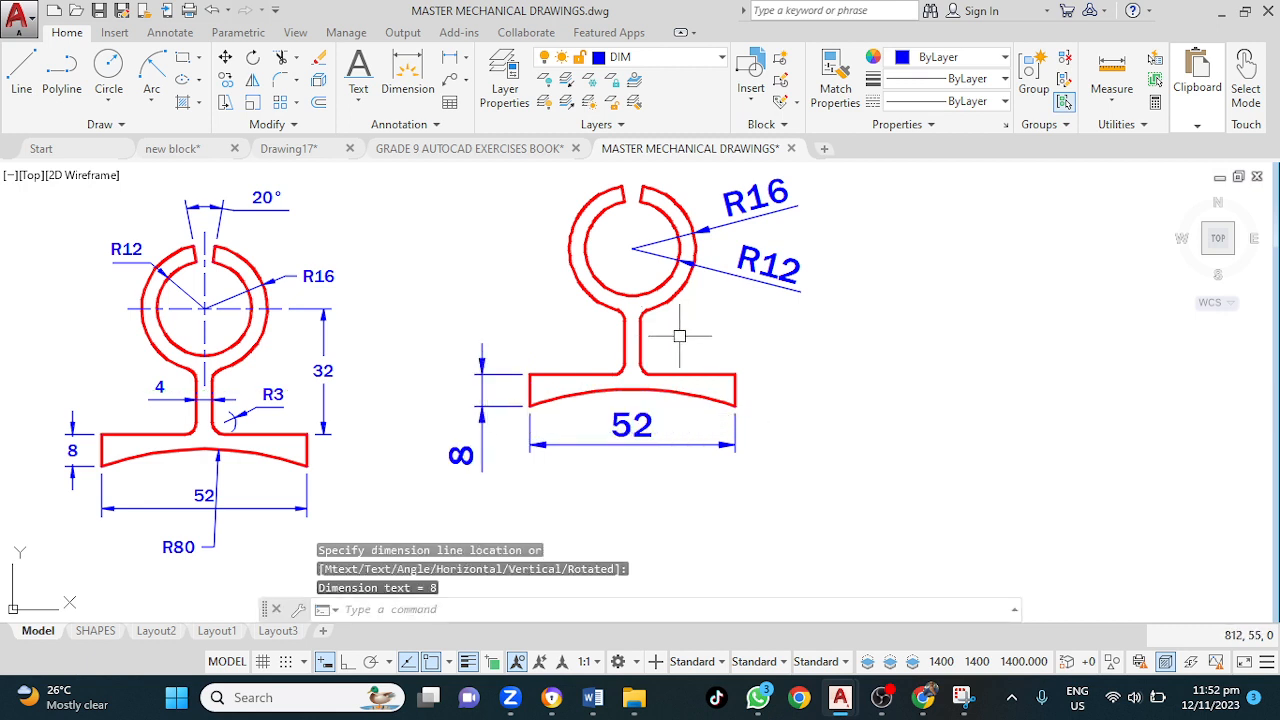
Step: Add a linear dimension for the stem's thickness between its two side lines, with the text left of the stem
key(Return)
click(639, 343)
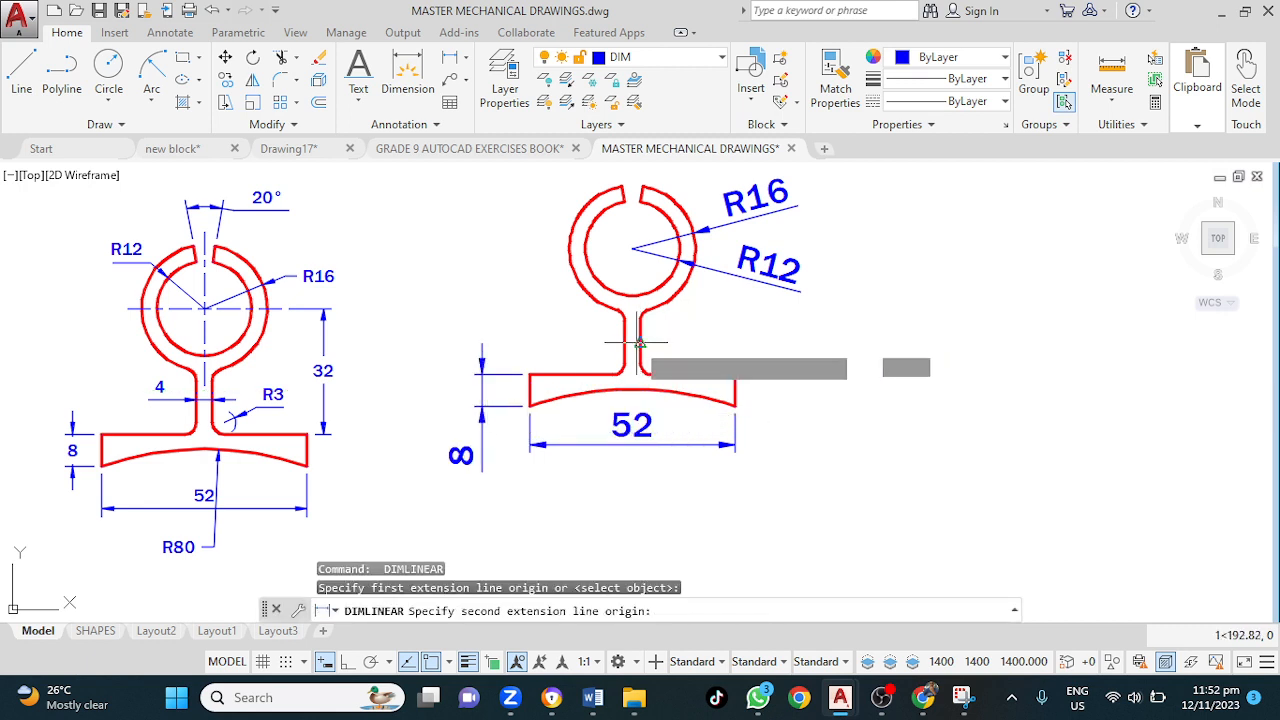
click(626, 343)
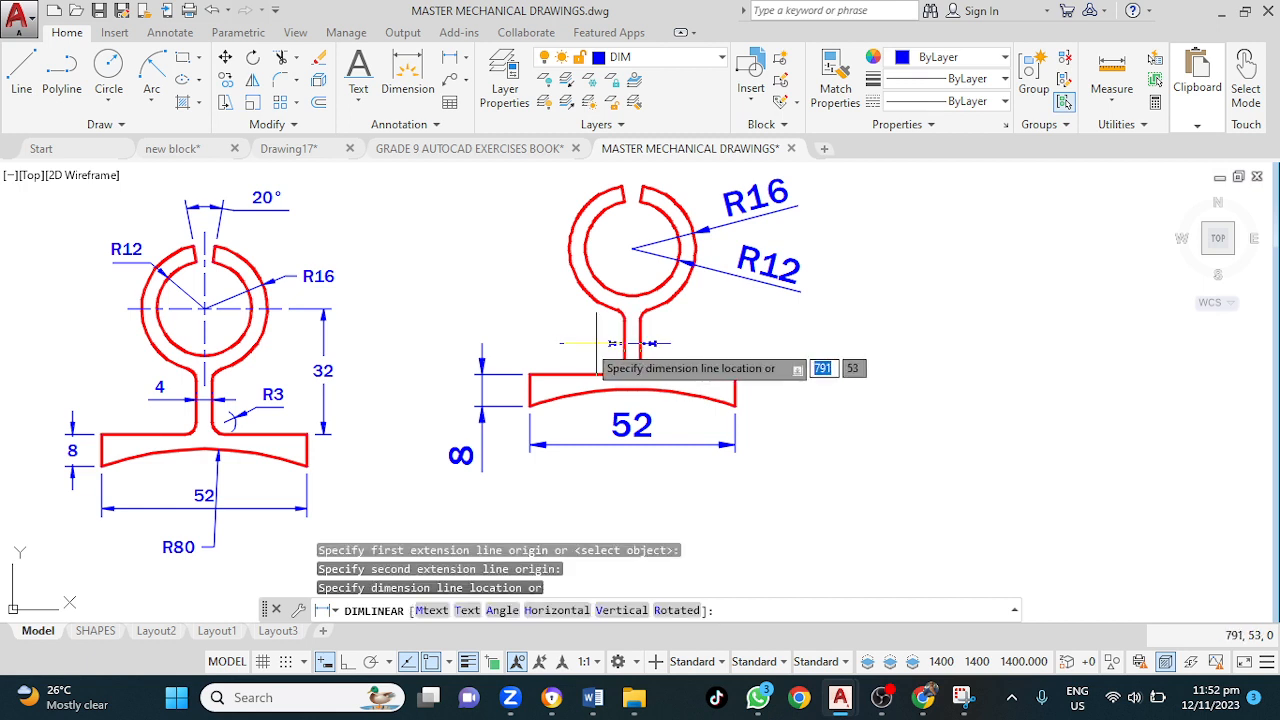
click(569, 341)
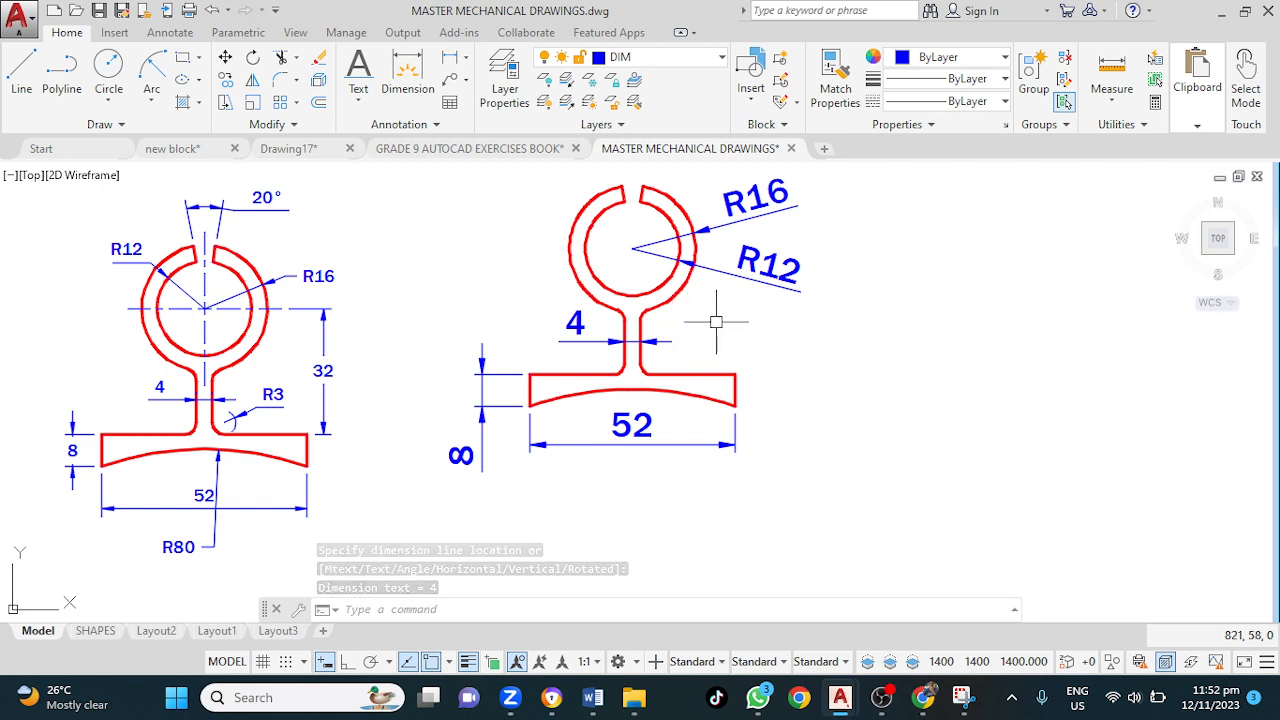
Step: Add a vertical linear dimension from the base's top-left corner up to the left side of the ring, placed left of the part
click(452, 60)
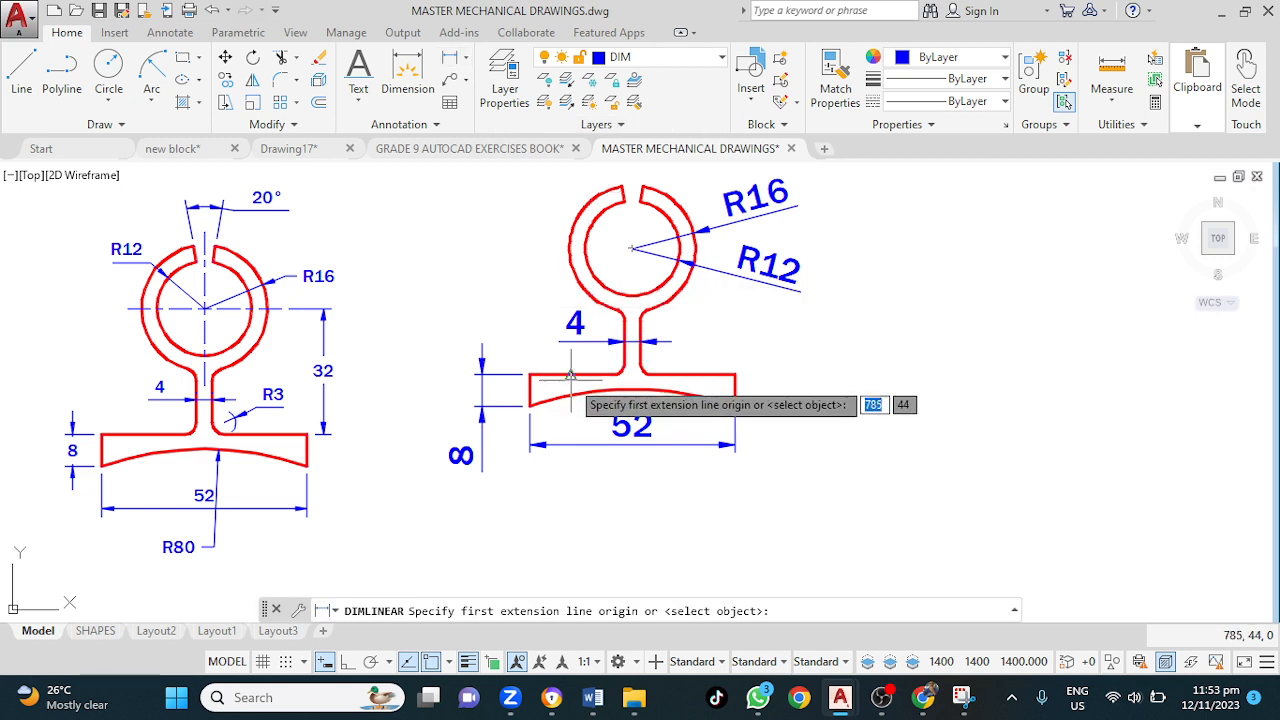
click(530, 374)
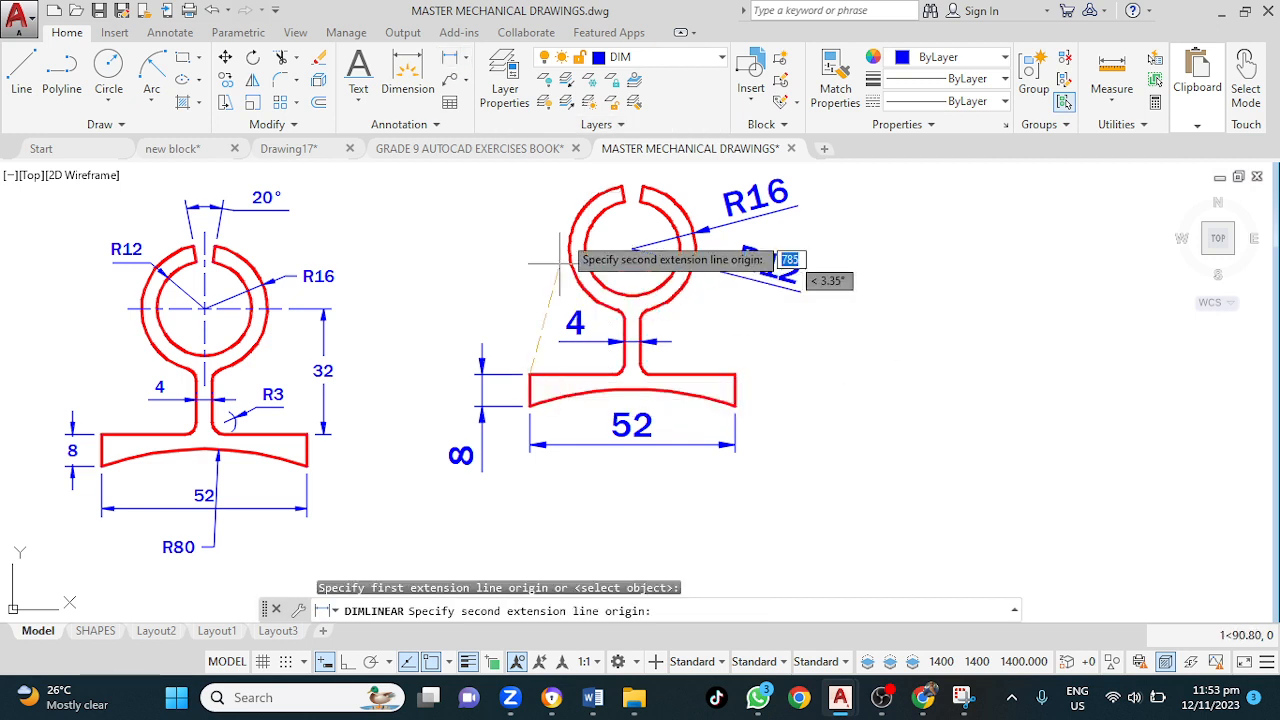
click(568, 245)
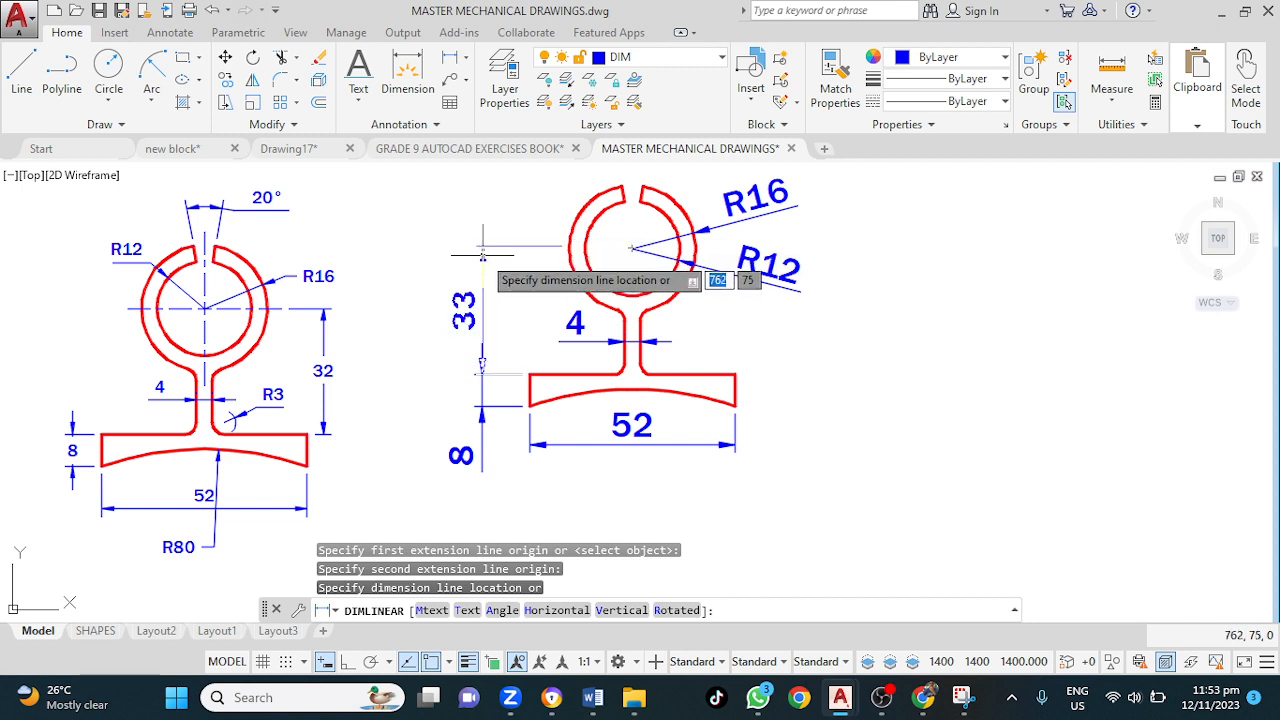
click(482, 255)
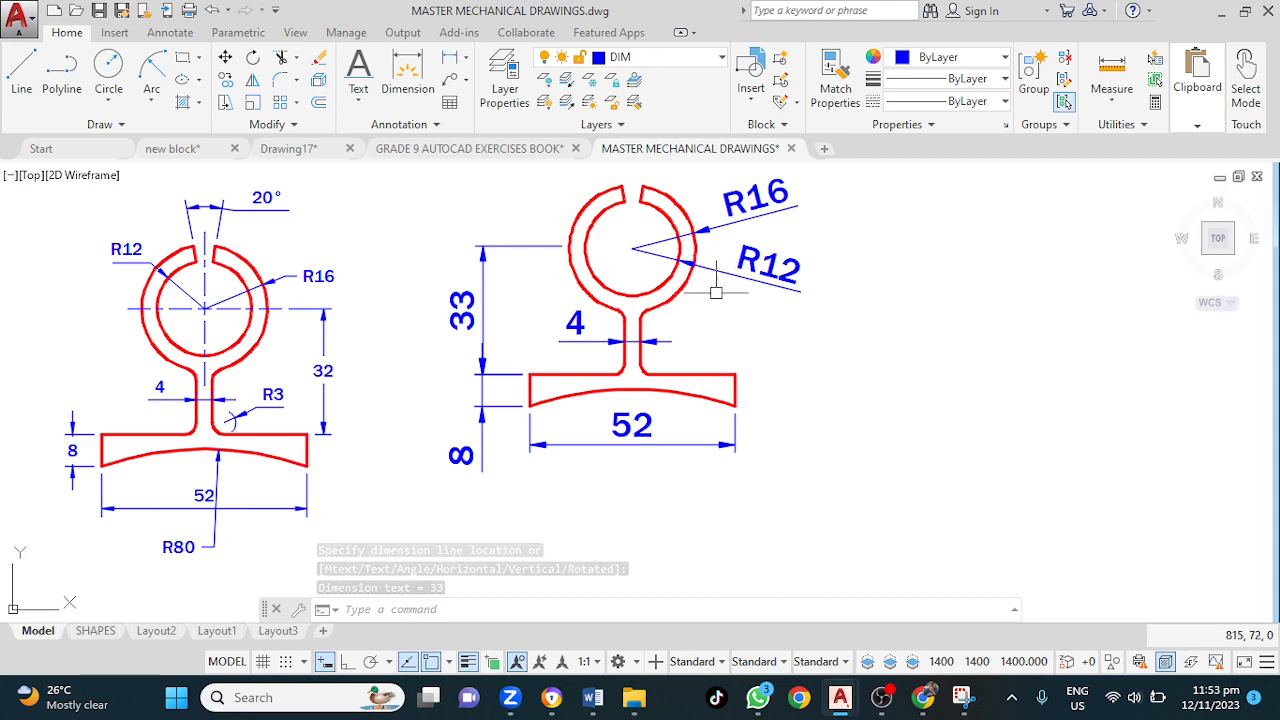
Step: Add an angular dimension between the two end lines of the ring's gap, placed above the ring
middle_drag(731, 309, 713, 443)
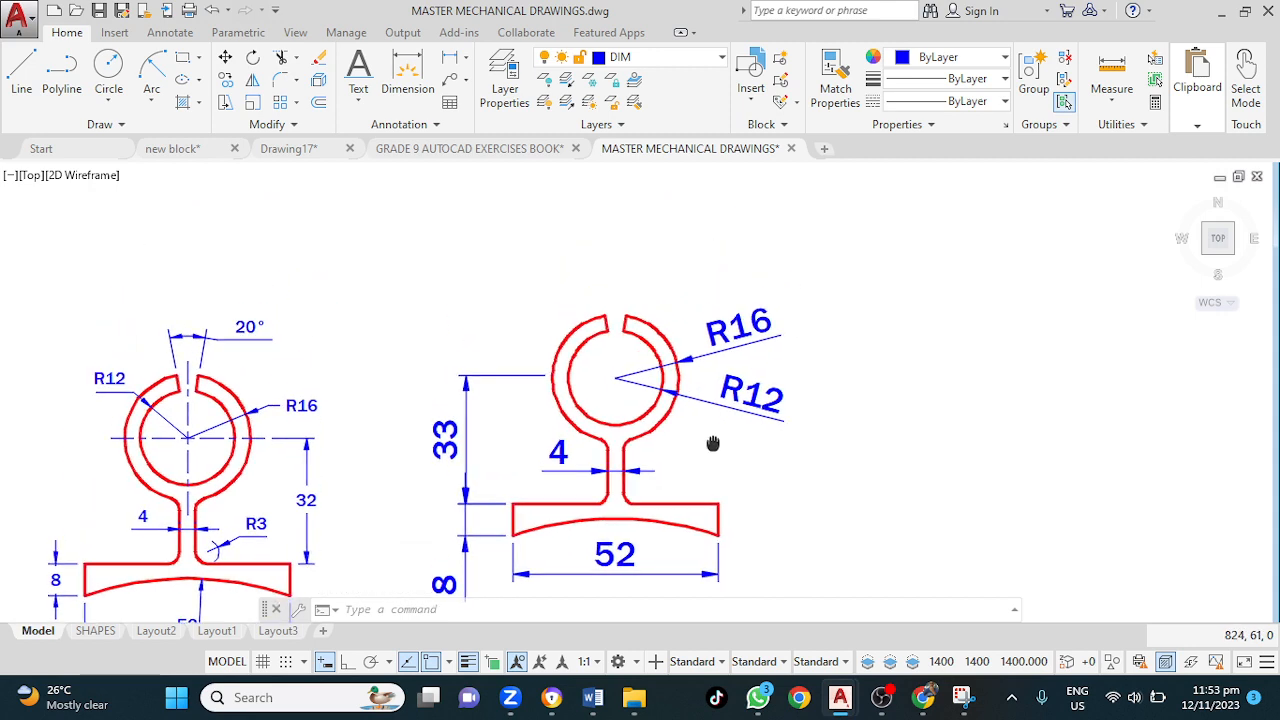
click(465, 60)
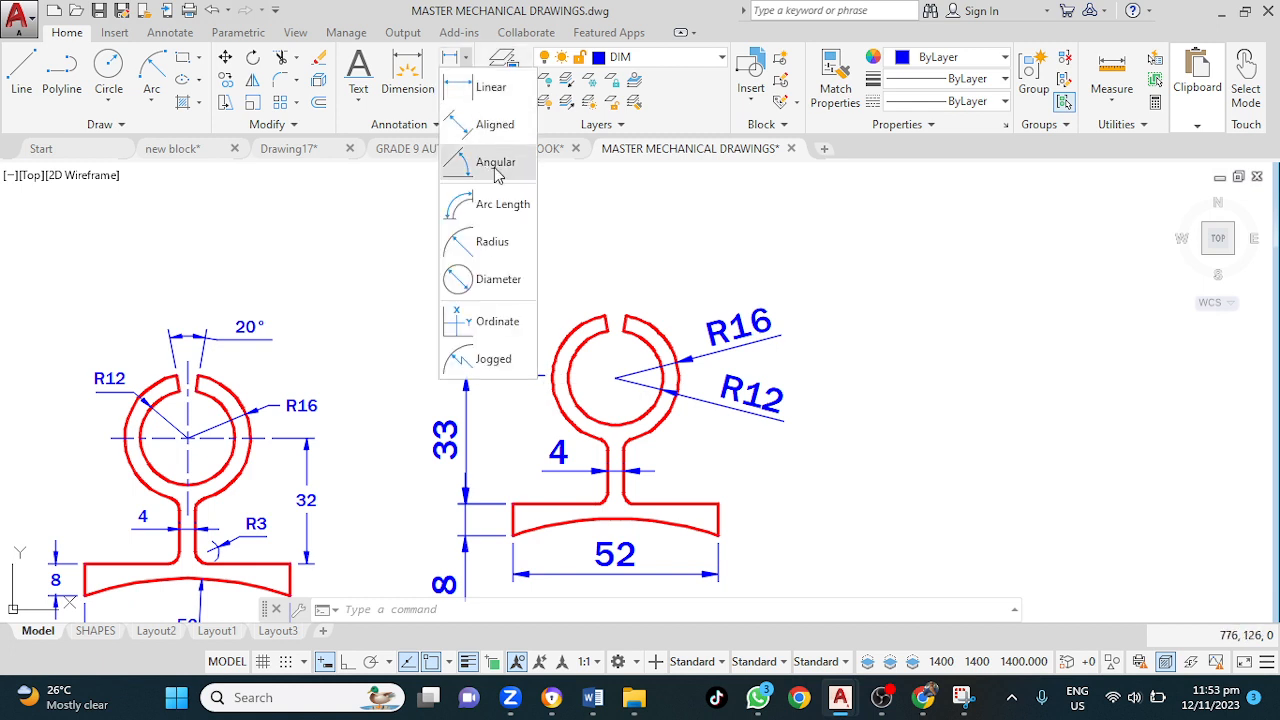
click(497, 166)
scroll(605, 320, up, 6)
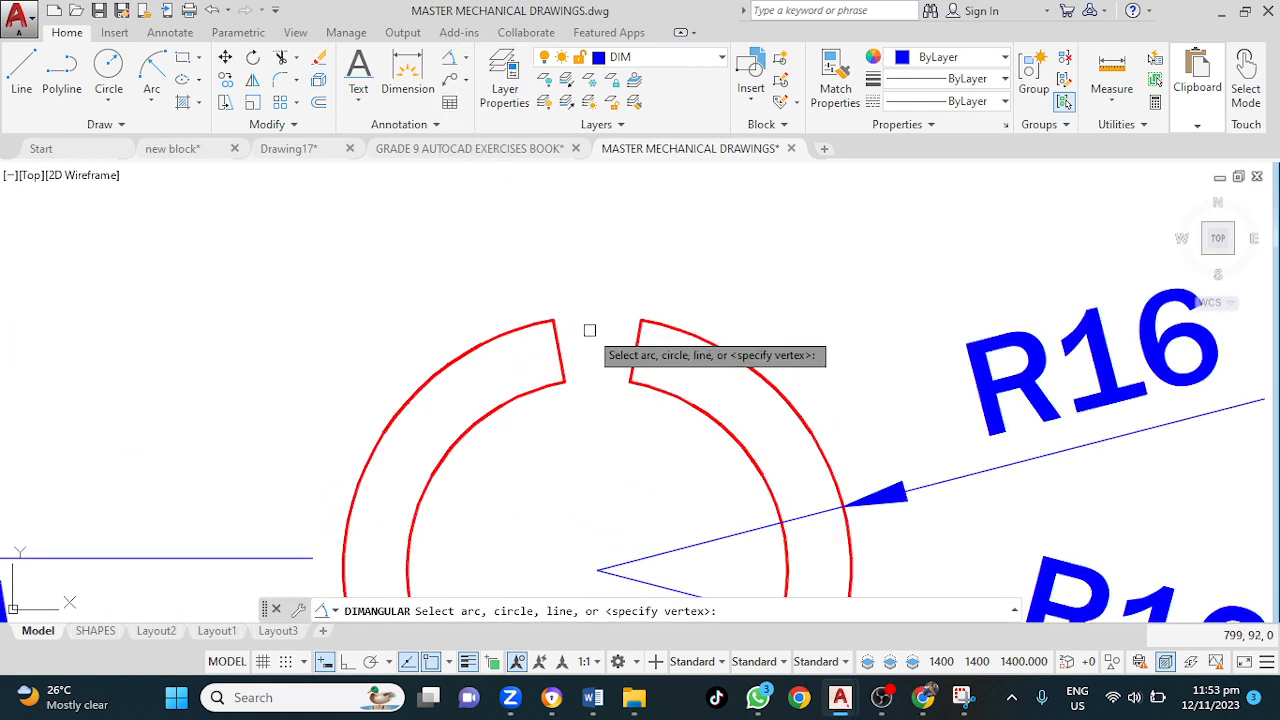
click(563, 347)
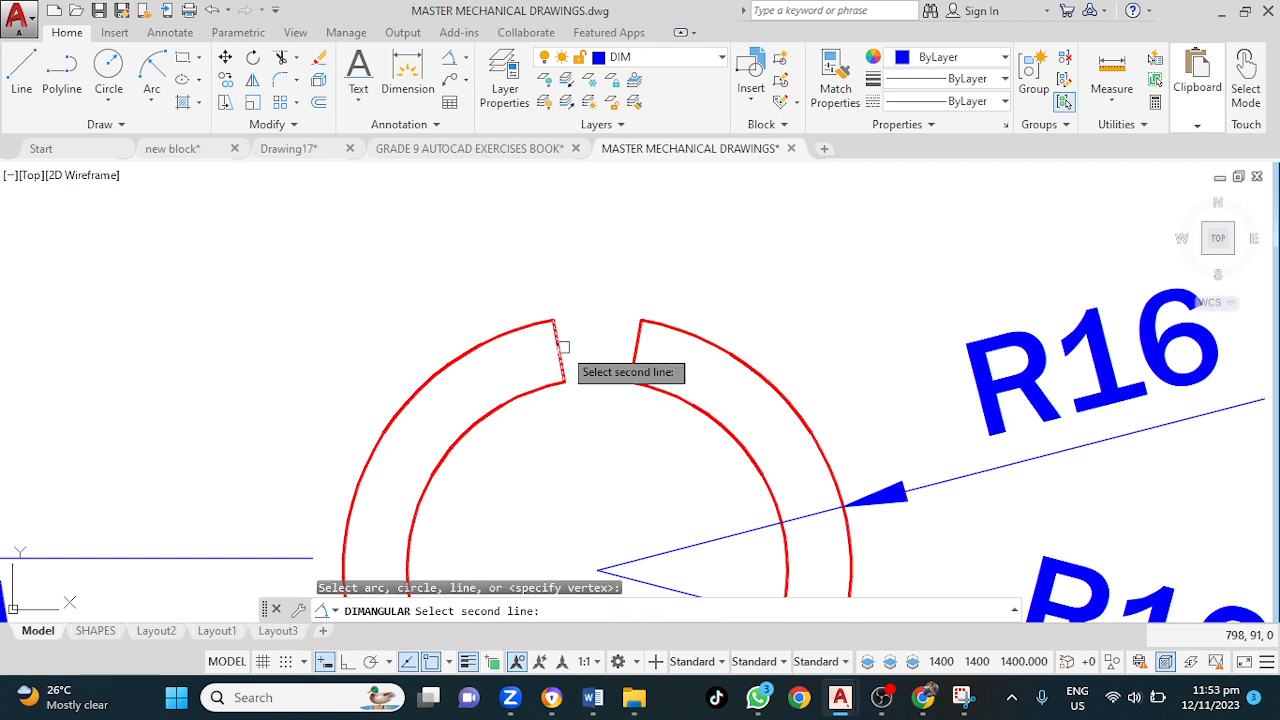
click(634, 343)
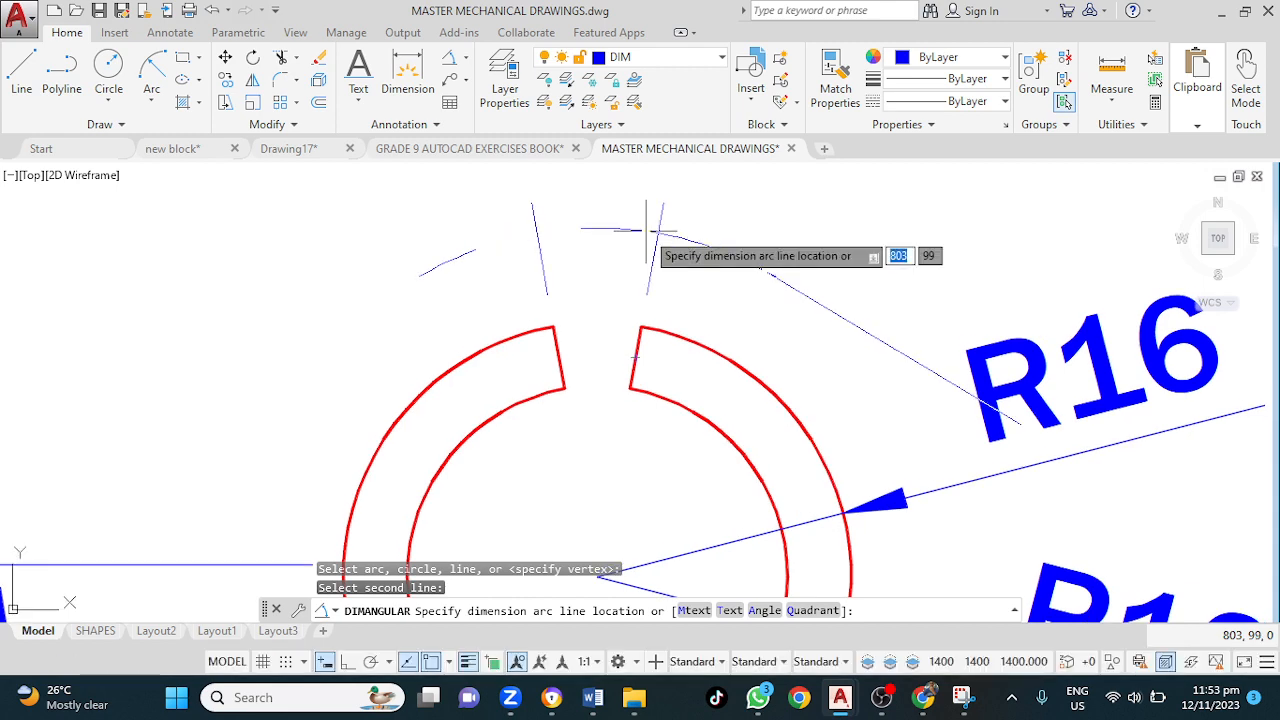
scroll(646, 231, down, 4)
click(650, 199)
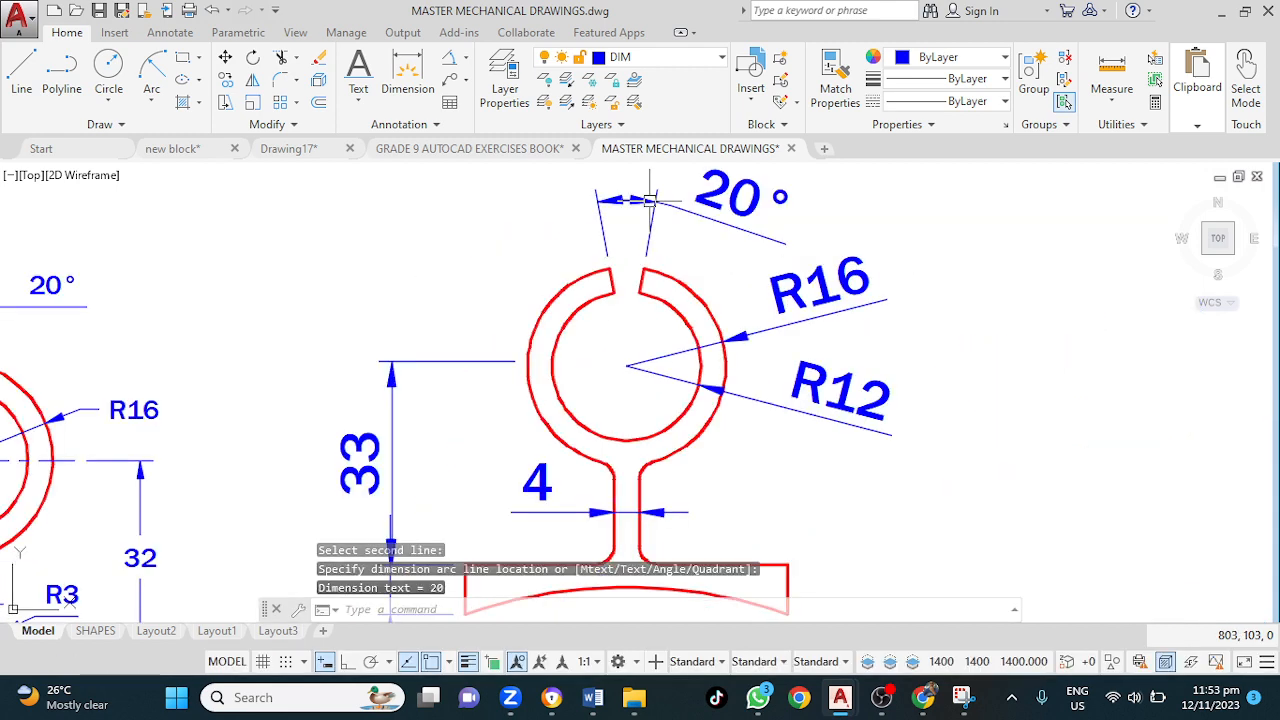
Step: Add a center mark with centerlines to the redrawn part's ring by its outer arc
scroll(912, 229, down, 4)
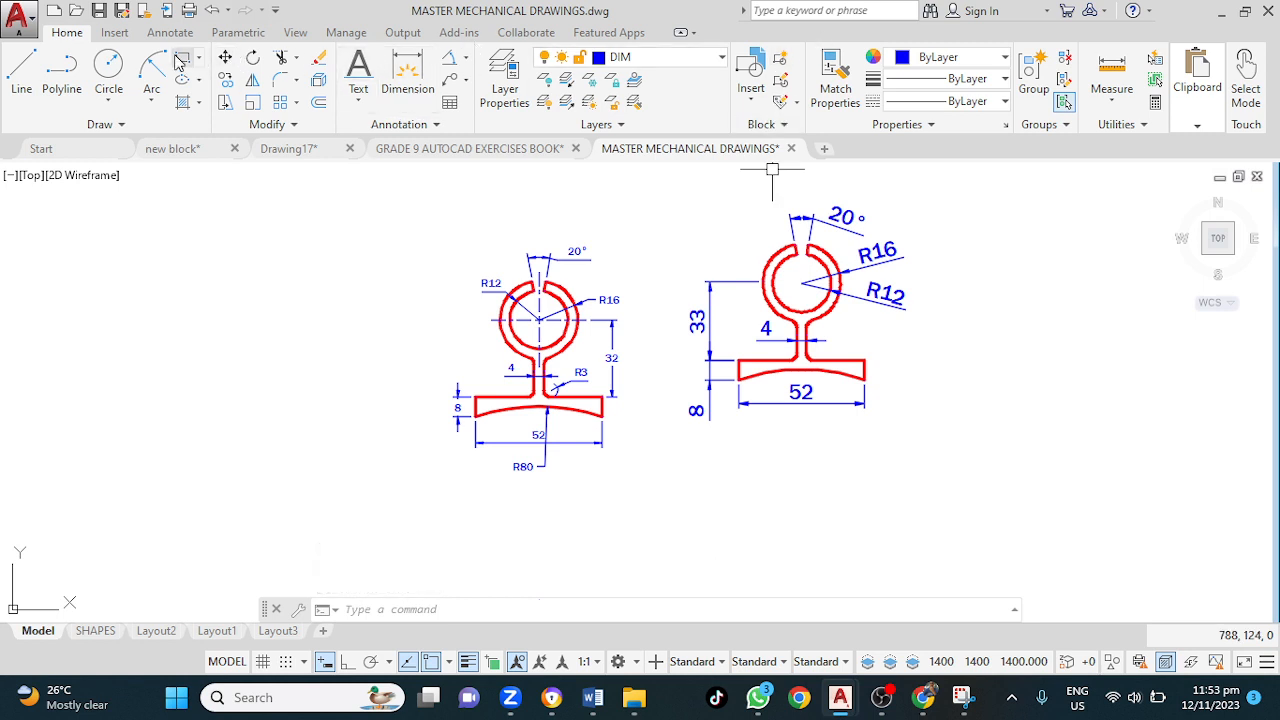
click(180, 34)
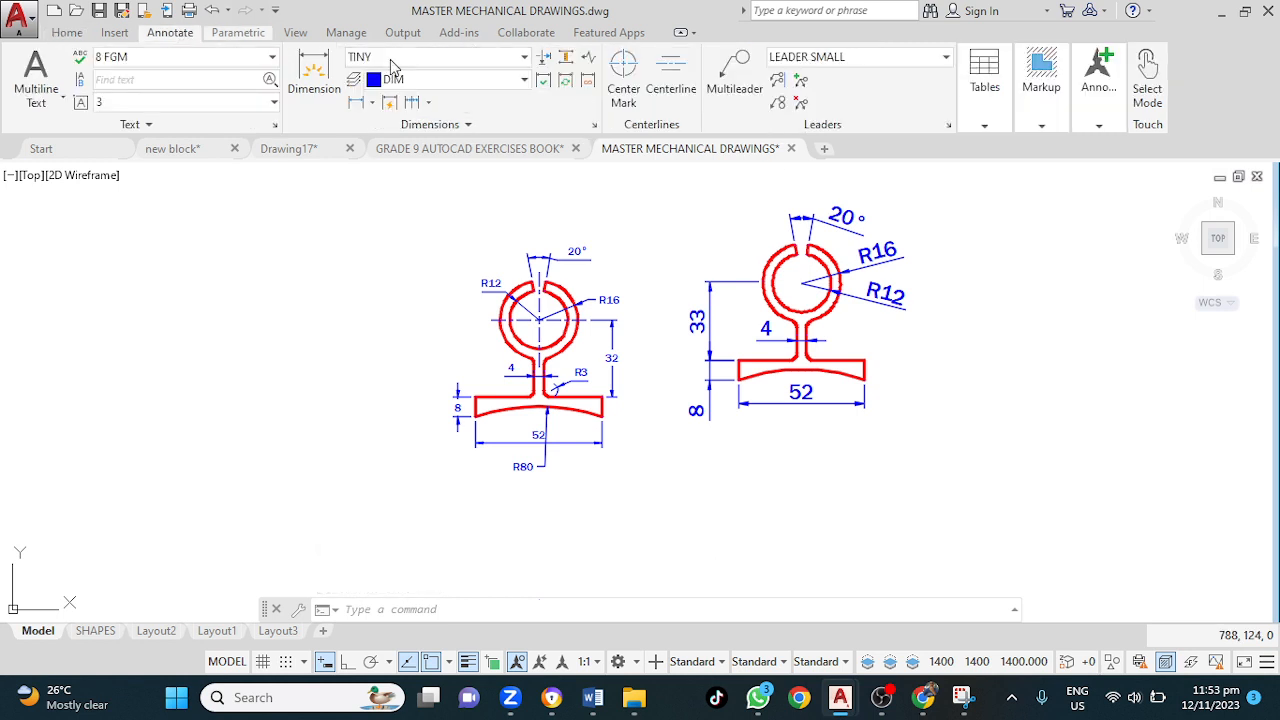
click(623, 72)
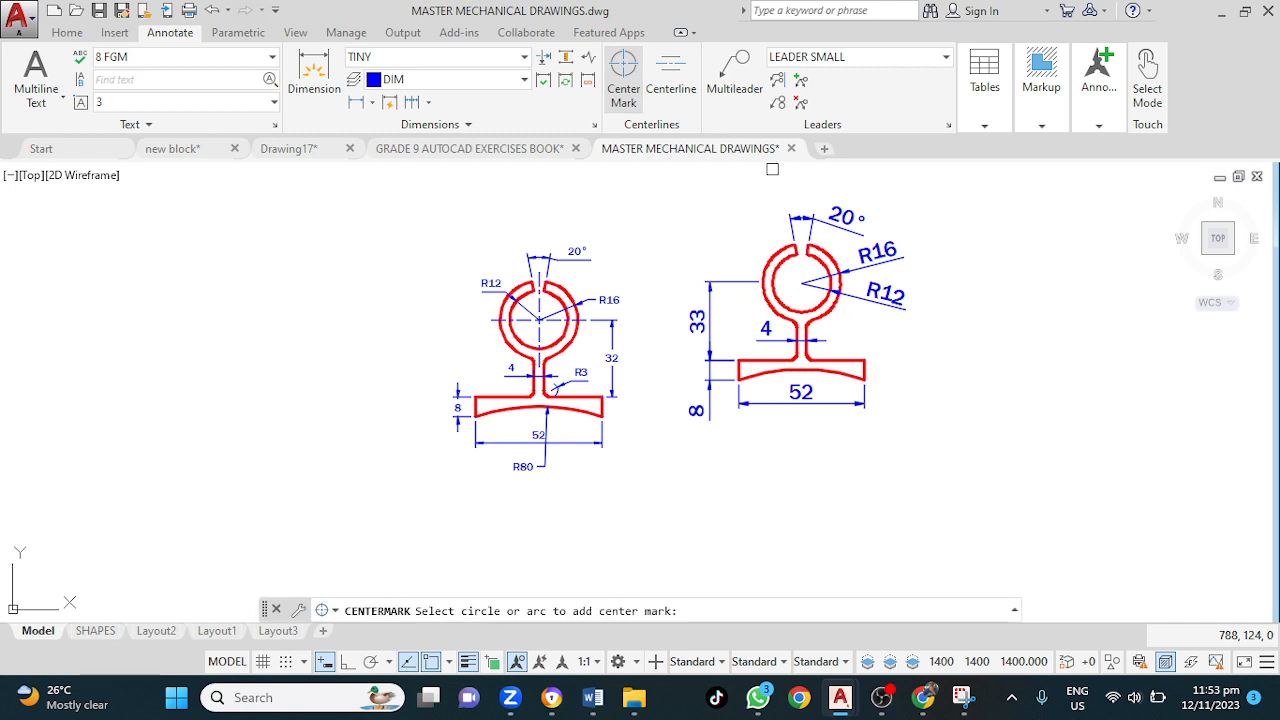
click(763, 263)
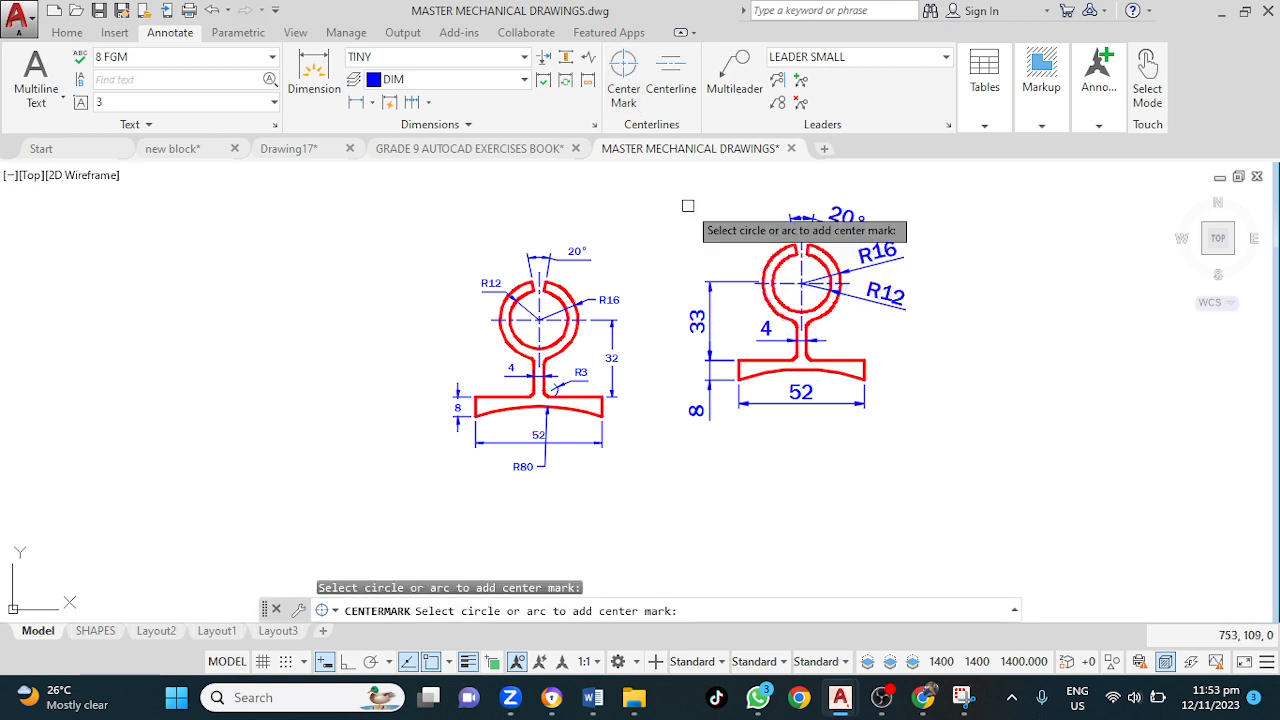
key(Escape)
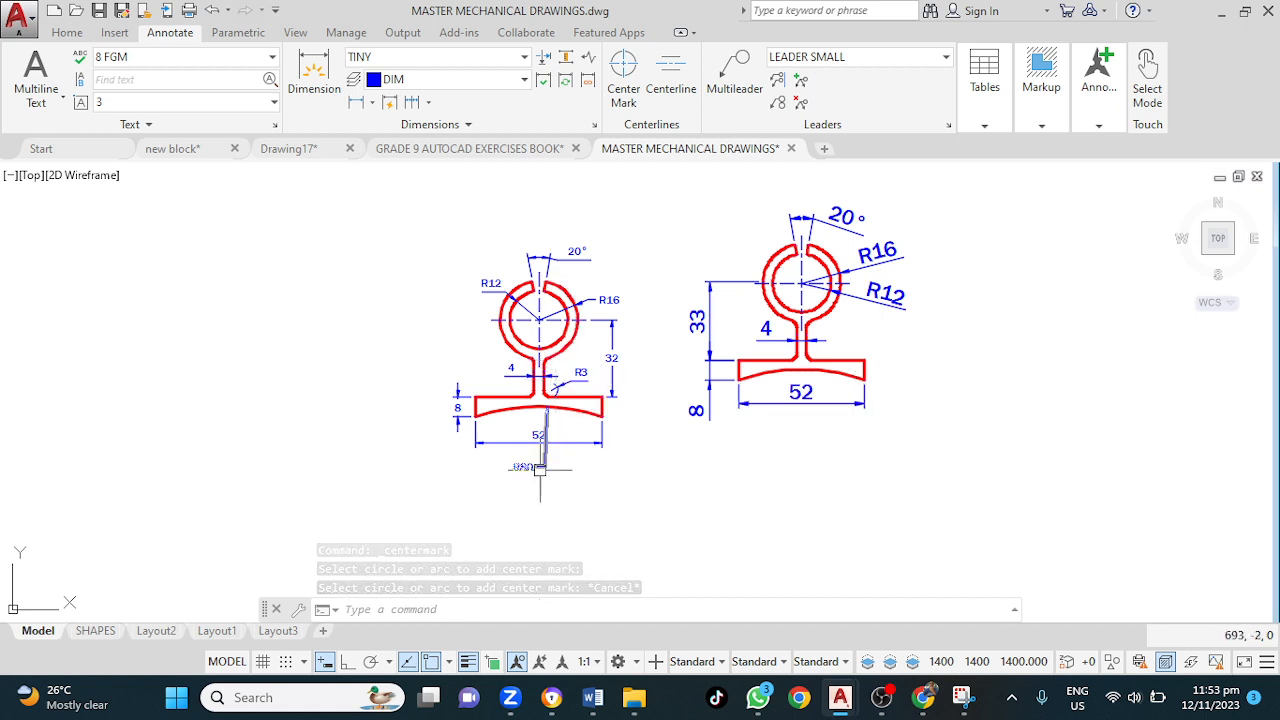
click(963, 697)
click(886, 697)
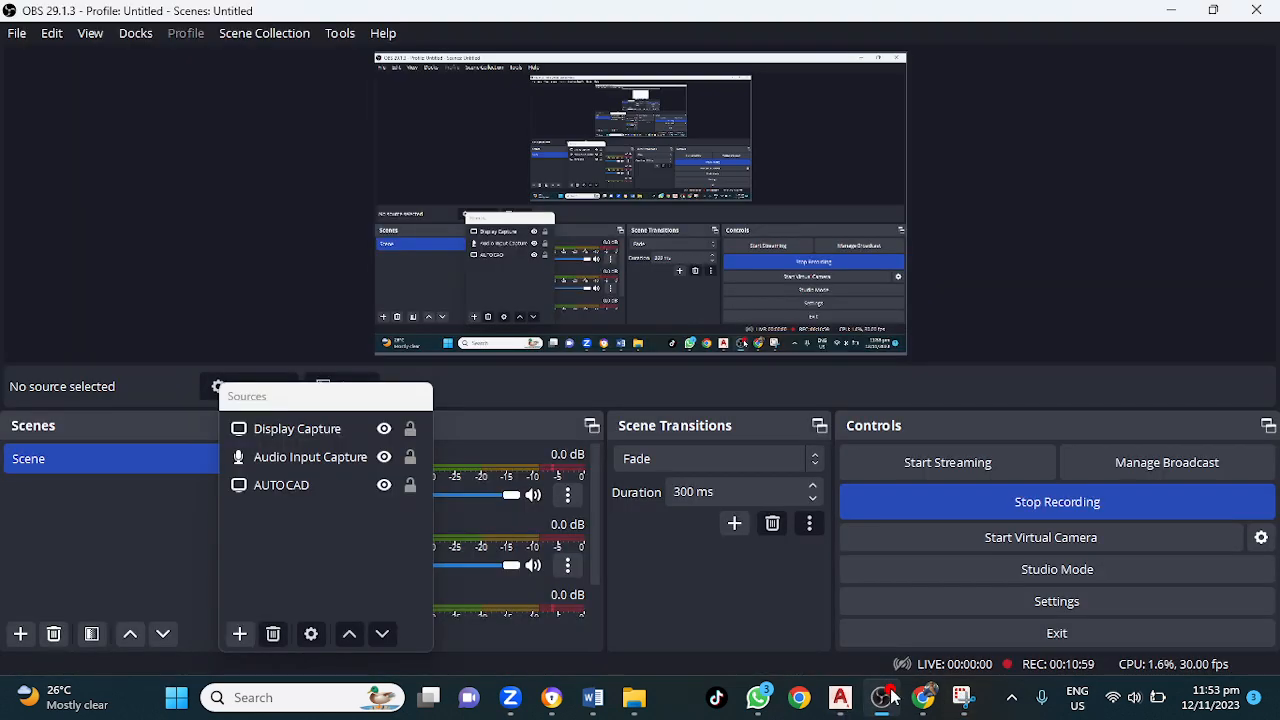